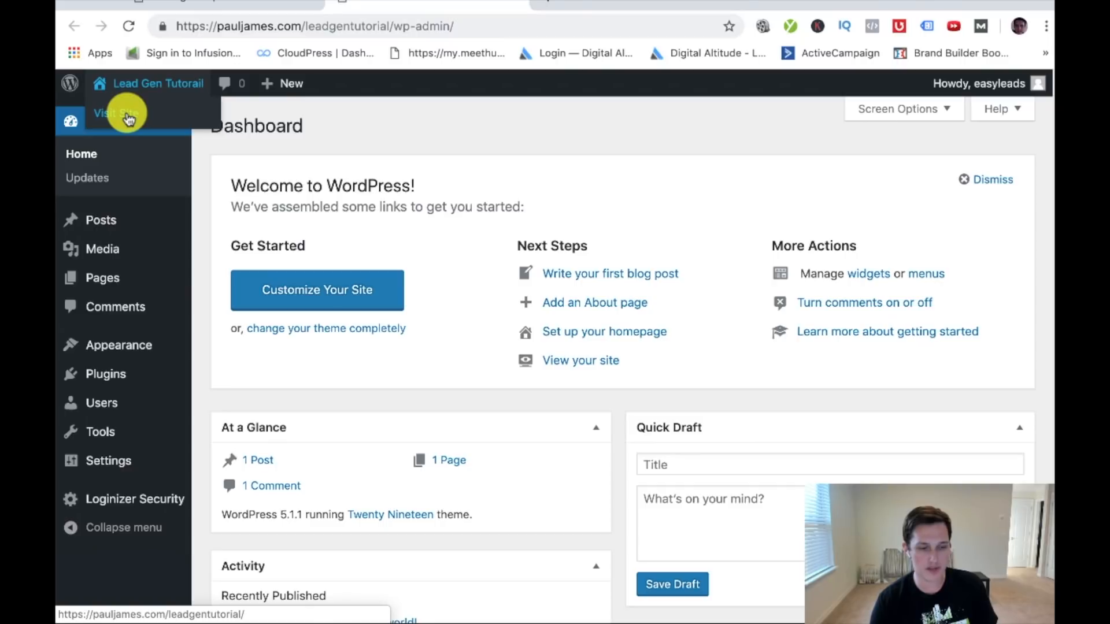
- View the site's live front page in its separate tab, from the first post down to the footer widgets
{"action": "left_click", "coordinate": [565, 3]}
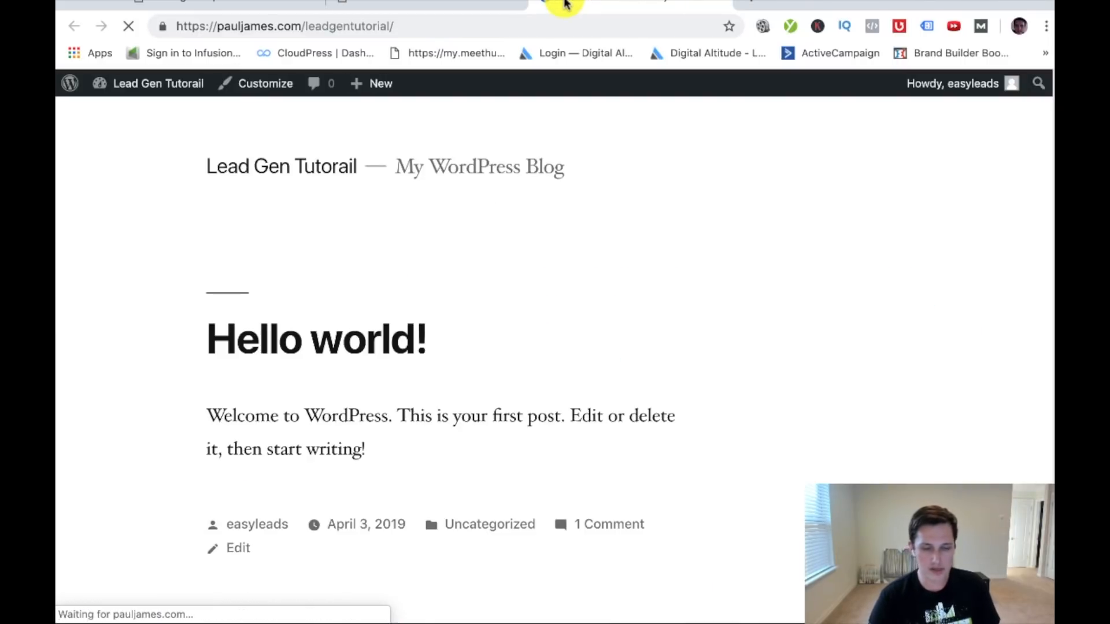
{"action": "scroll", "coordinate": [716, 301], "scroll_direction": "down", "scroll_amount": 10}
{"action": "scroll", "coordinate": [720, 298], "scroll_direction": "down", "scroll_amount": 5}
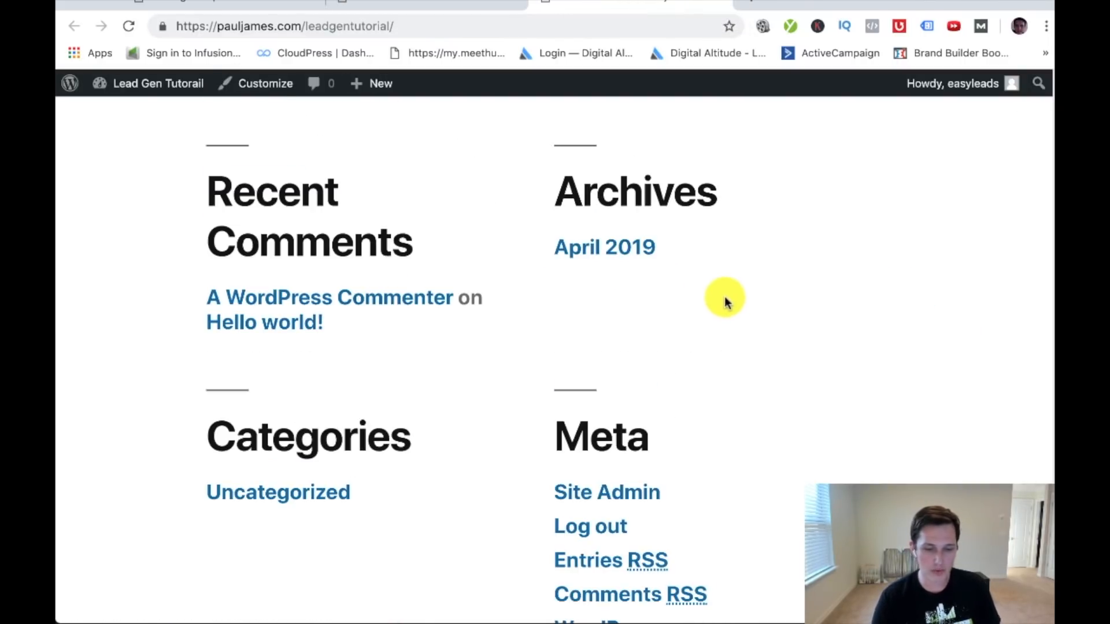
{"action": "scroll", "coordinate": [725, 290], "scroll_direction": "up", "scroll_amount": 12}
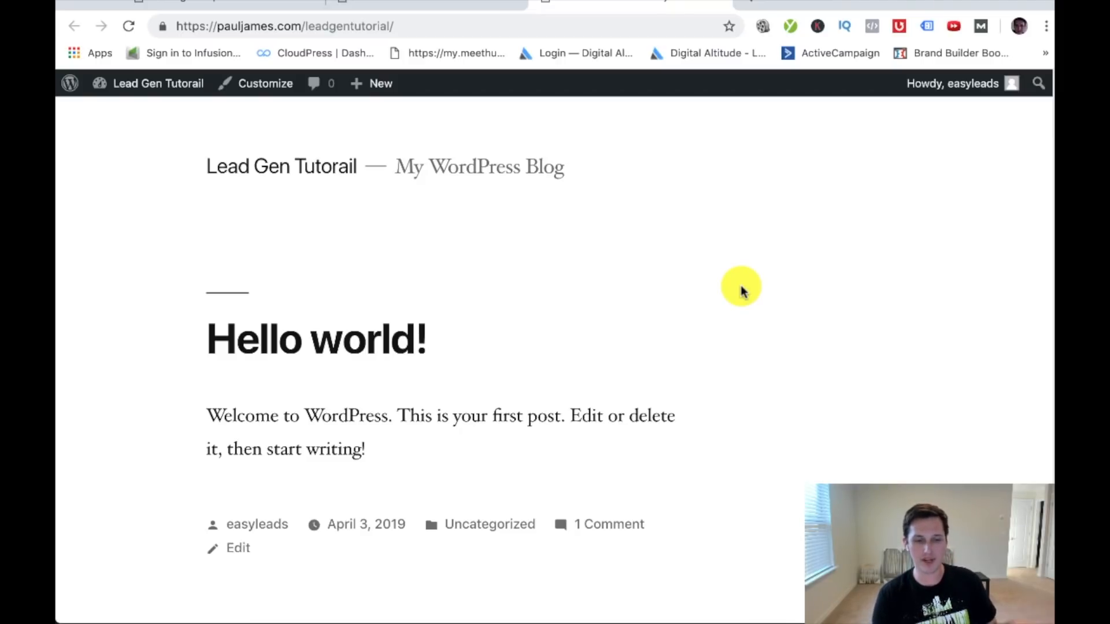
- Return to the admin dashboard and open the Permalink settings to review the common URL structures
{"action": "left_click", "coordinate": [453, 6]}
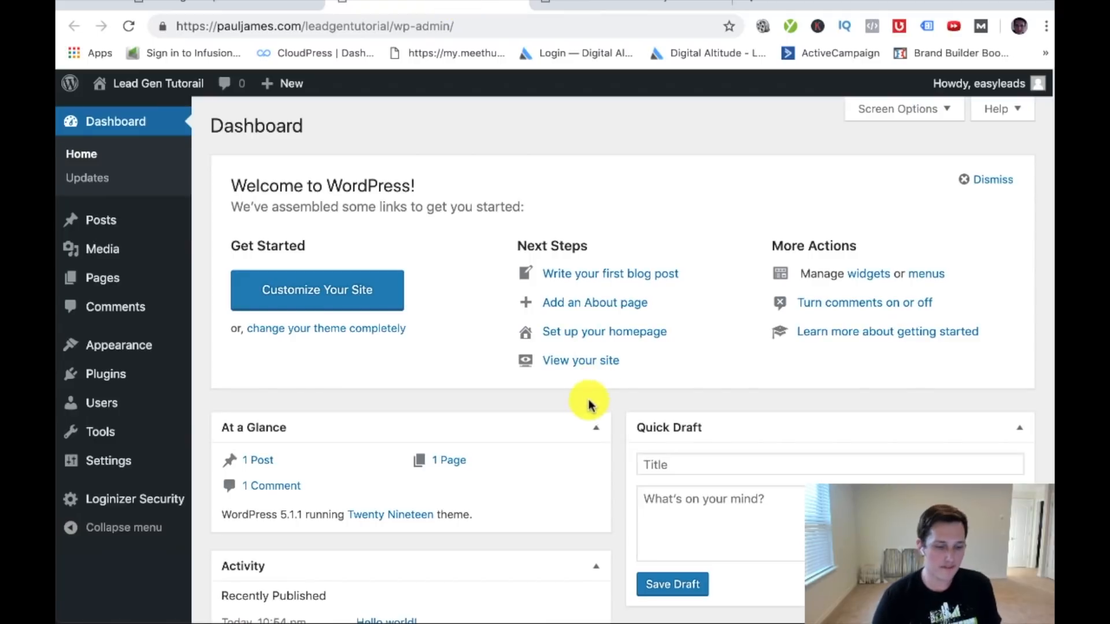
{"action": "mouse_move", "coordinate": [155, 463]}
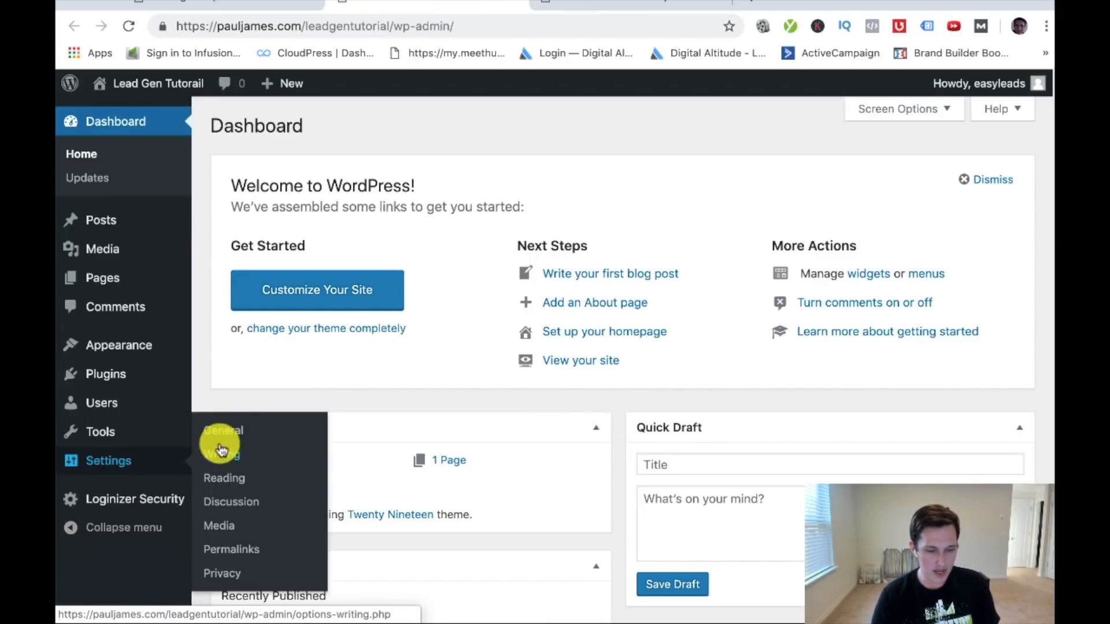
{"action": "left_click", "coordinate": [249, 483]}
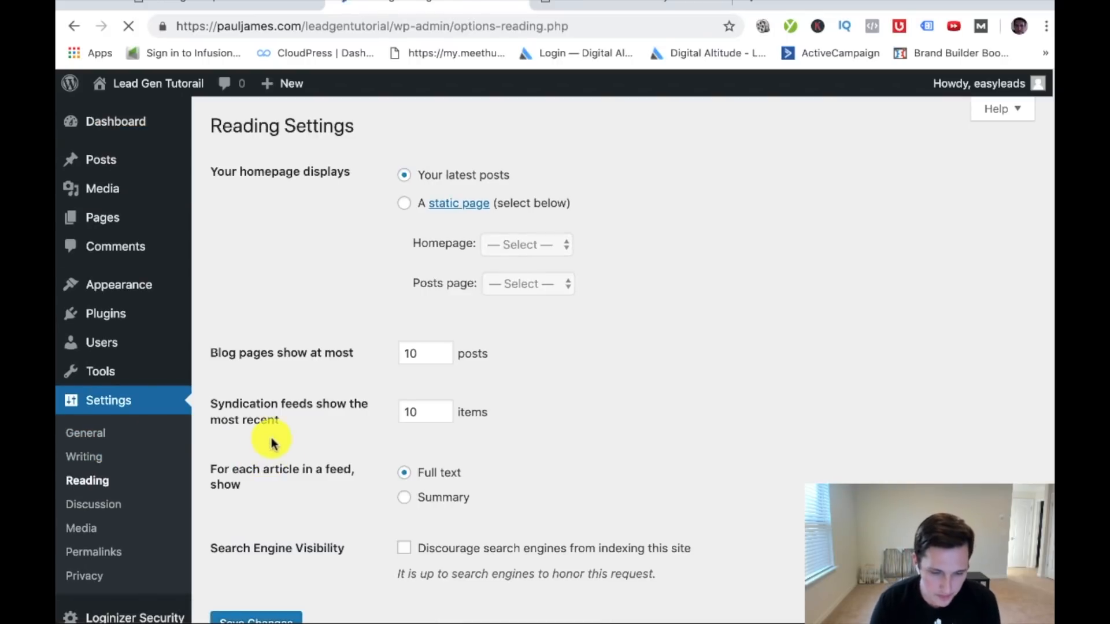
{"action": "scroll", "coordinate": [272, 446], "scroll_direction": "down", "scroll_amount": 2}
{"action": "left_click", "coordinate": [120, 463]}
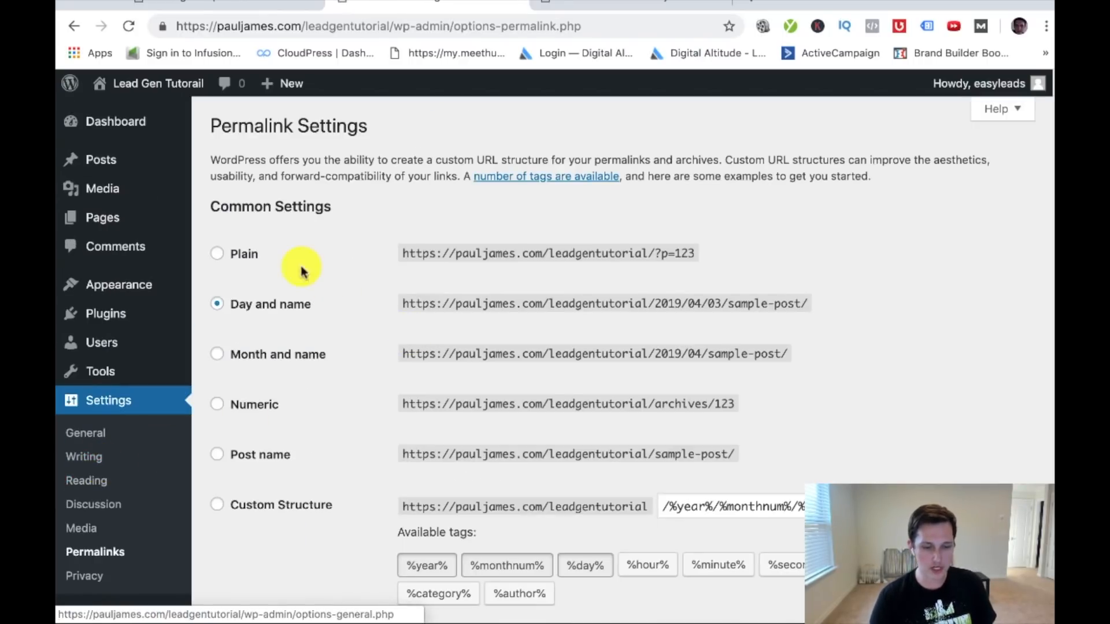
{"action": "scroll", "coordinate": [306, 271], "scroll_direction": "down", "scroll_amount": 3}
{"action": "scroll", "coordinate": [295, 268], "scroll_direction": "up", "scroll_amount": 3}
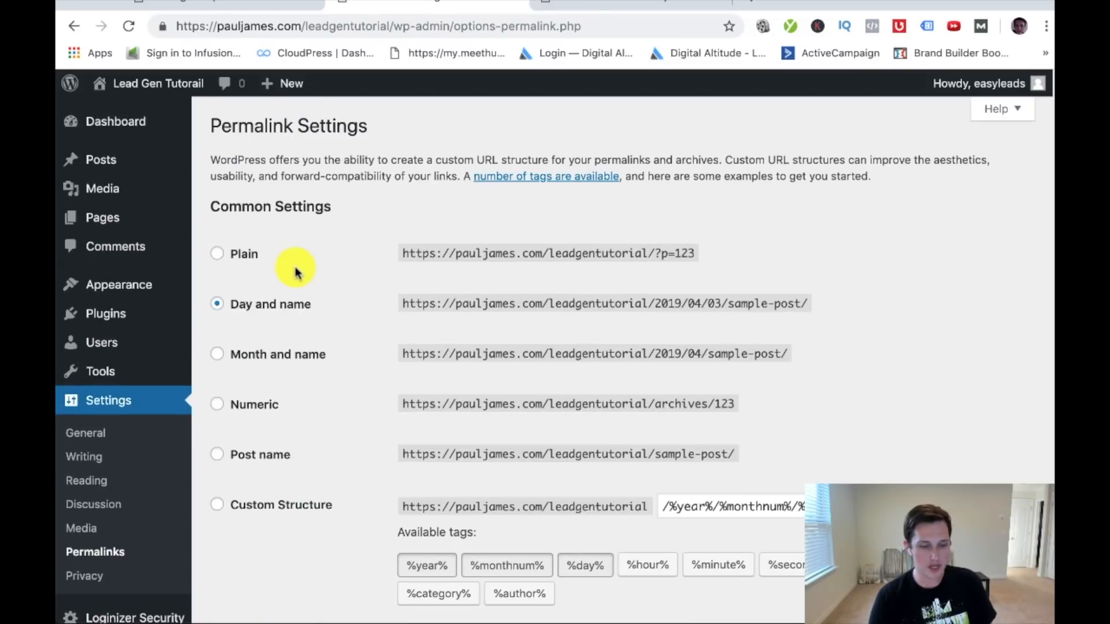
- Set the permalink structure to Post name and save the changes
{"action": "left_click", "coordinate": [238, 463]}
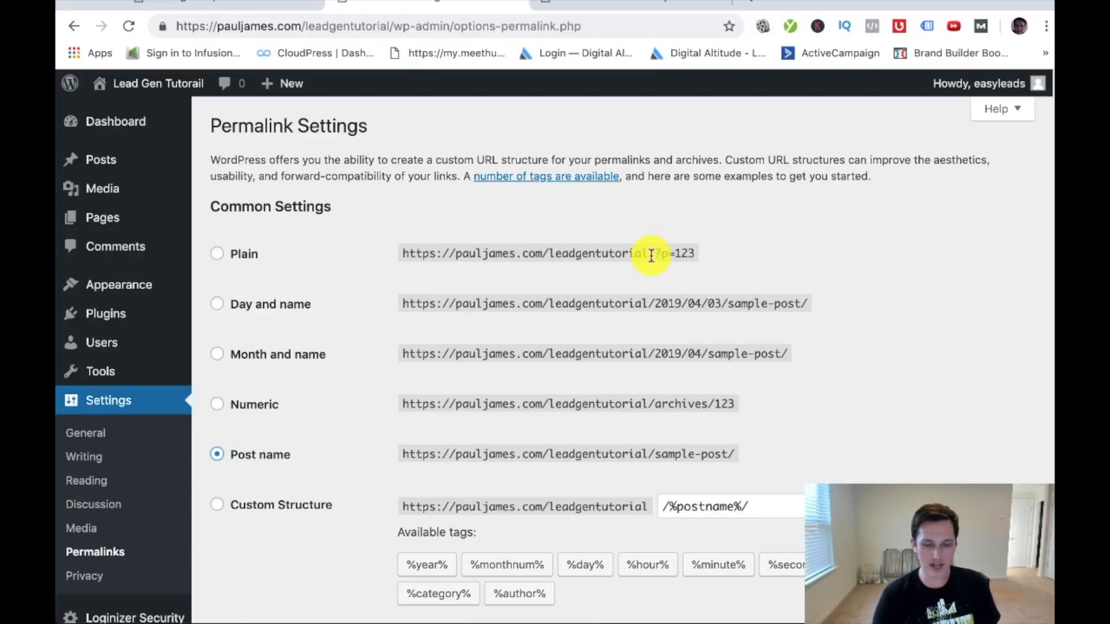
{"action": "left_click_drag", "start_coordinate": [661, 252], "coordinate": [689, 253]}
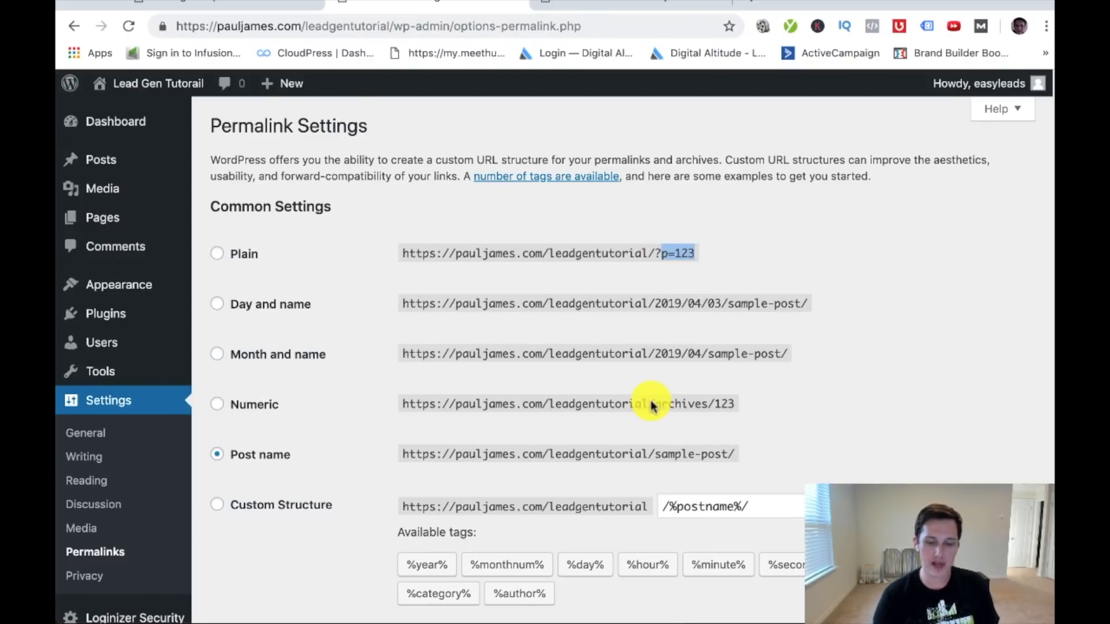
{"action": "left_click_drag", "start_coordinate": [655, 454], "coordinate": [726, 453]}
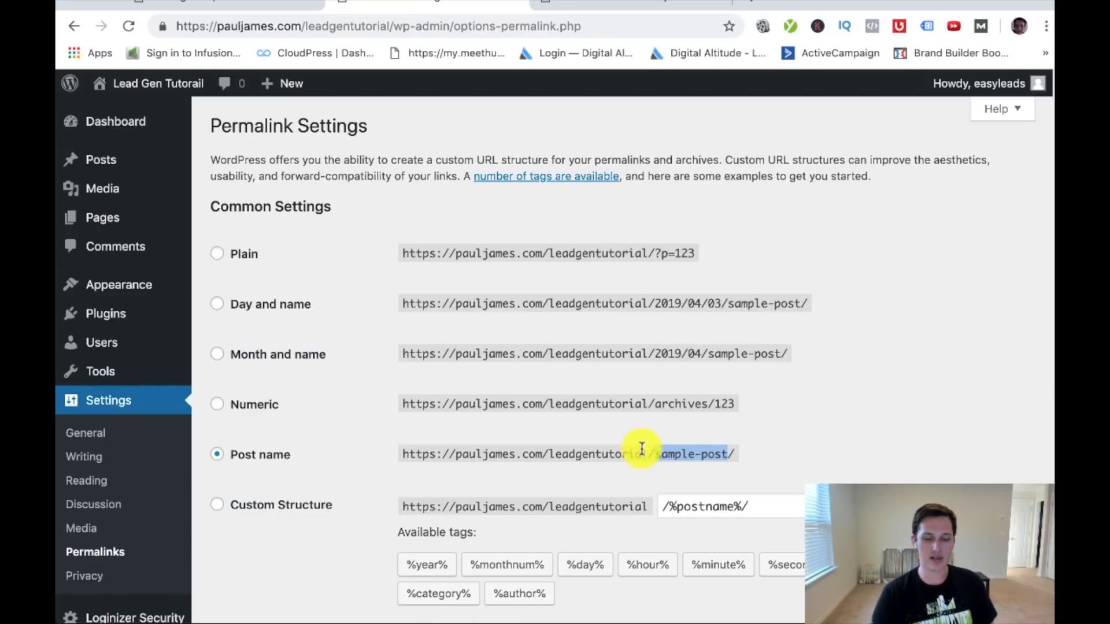
{"action": "left_click_drag", "start_coordinate": [651, 451], "coordinate": [729, 450]}
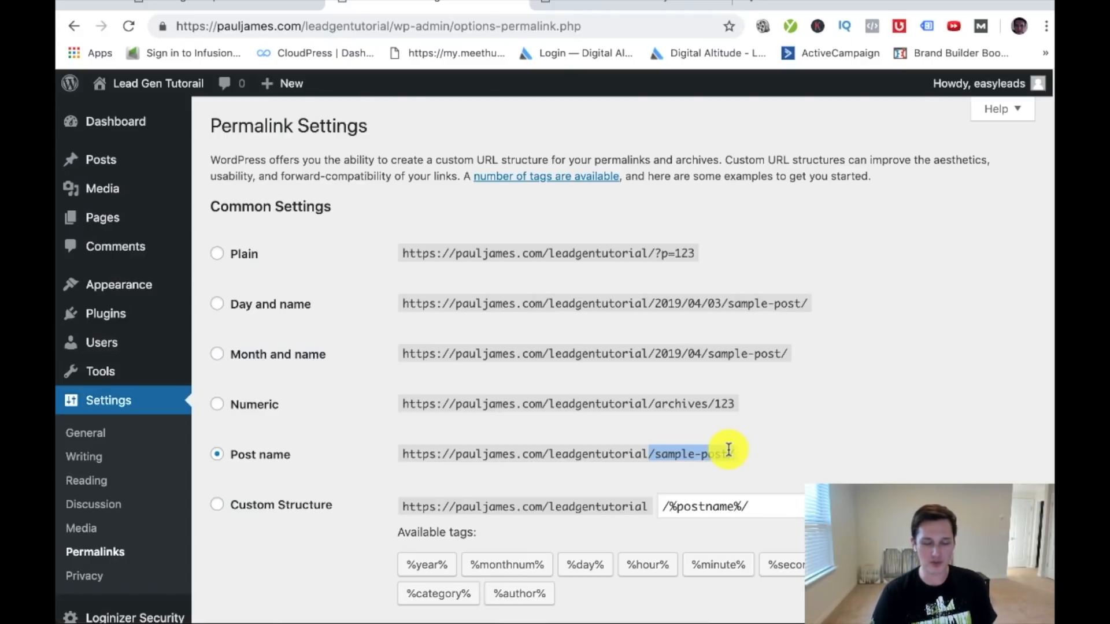
{"action": "left_click_drag", "start_coordinate": [729, 450], "coordinate": [736, 453]}
{"action": "scroll", "coordinate": [684, 417], "scroll_direction": "down", "scroll_amount": 5}
{"action": "left_click", "coordinate": [277, 526]}
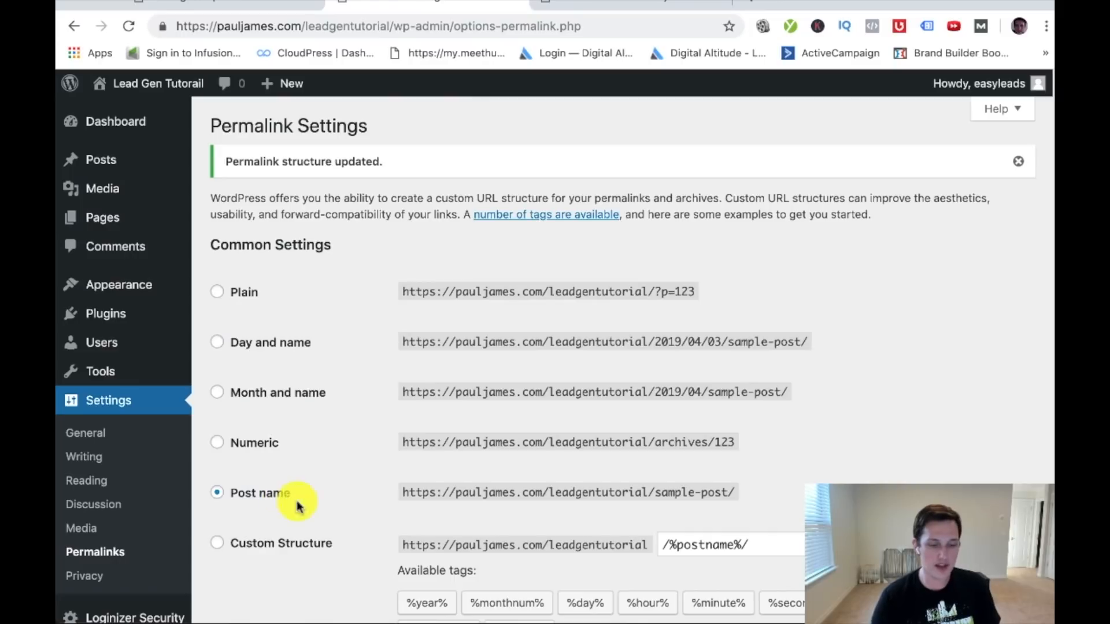
- Open the installed plugins list, and open the list of all pages in a new tab
{"action": "left_click", "coordinate": [107, 325]}
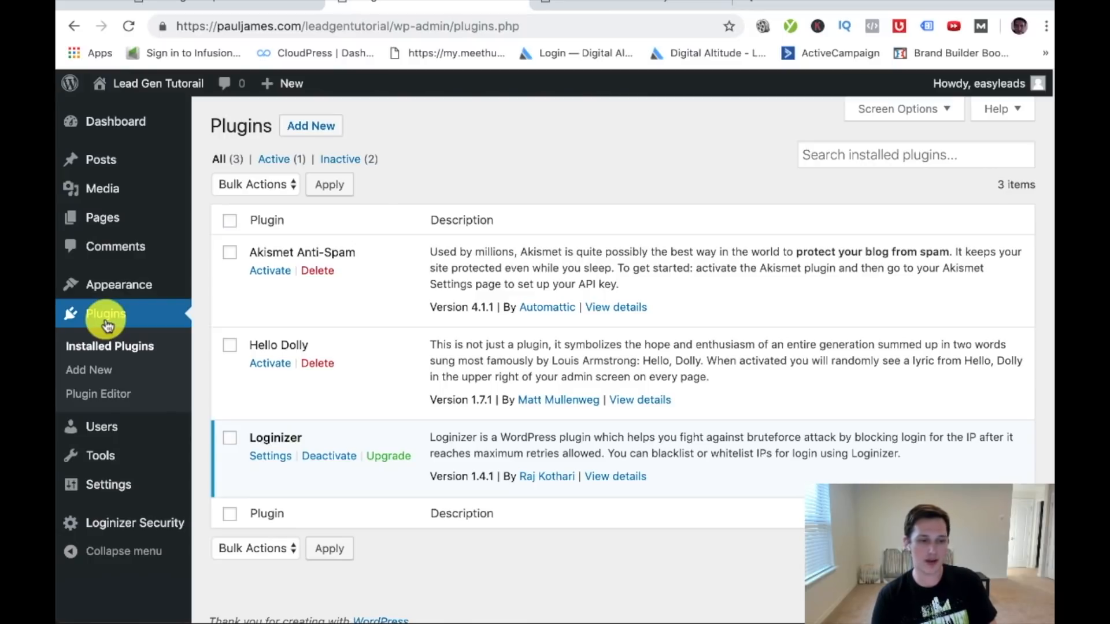
{"action": "mouse_move", "coordinate": [144, 217]}
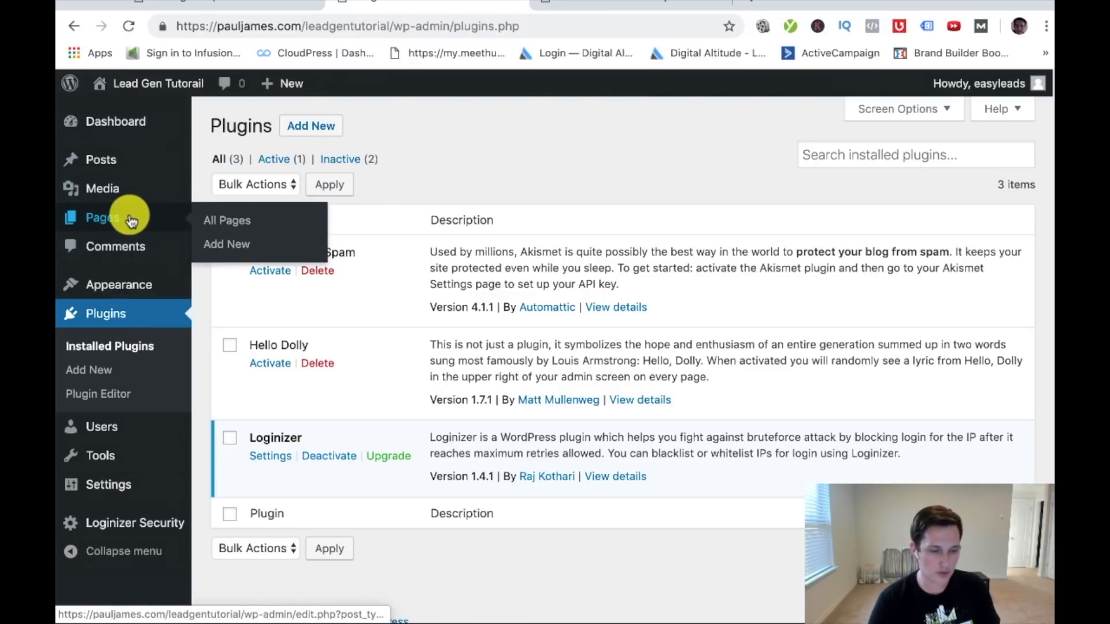
{"action": "left_click", "coordinate": [241, 230]}
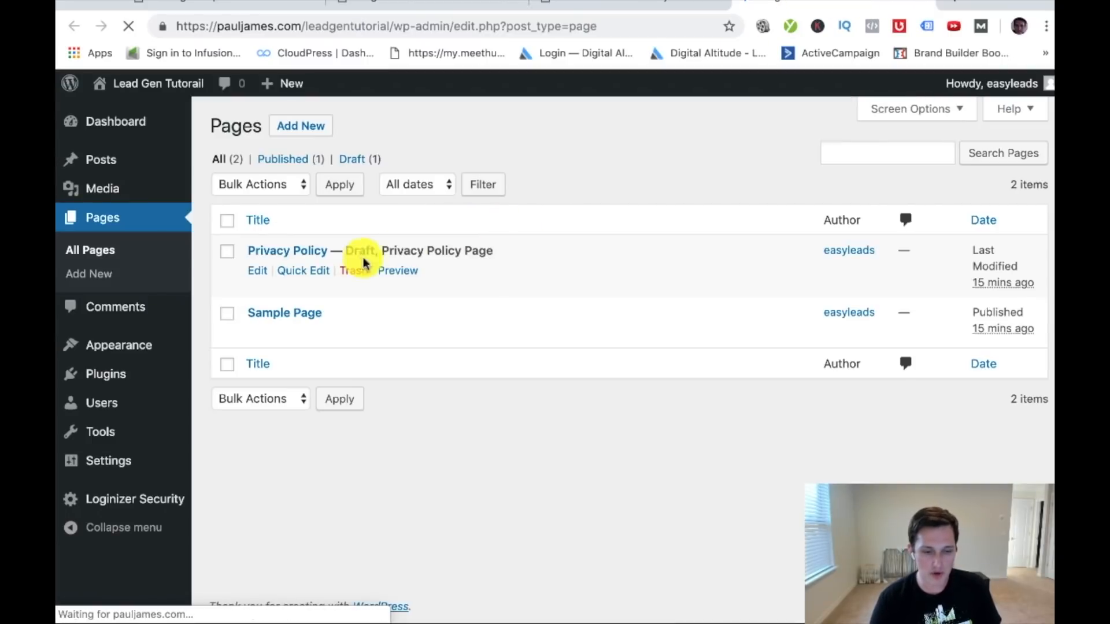
- Open Sample Page for editing, dismiss the block editor's welcome tip and look through the page content
{"action": "left_click", "coordinate": [259, 334]}
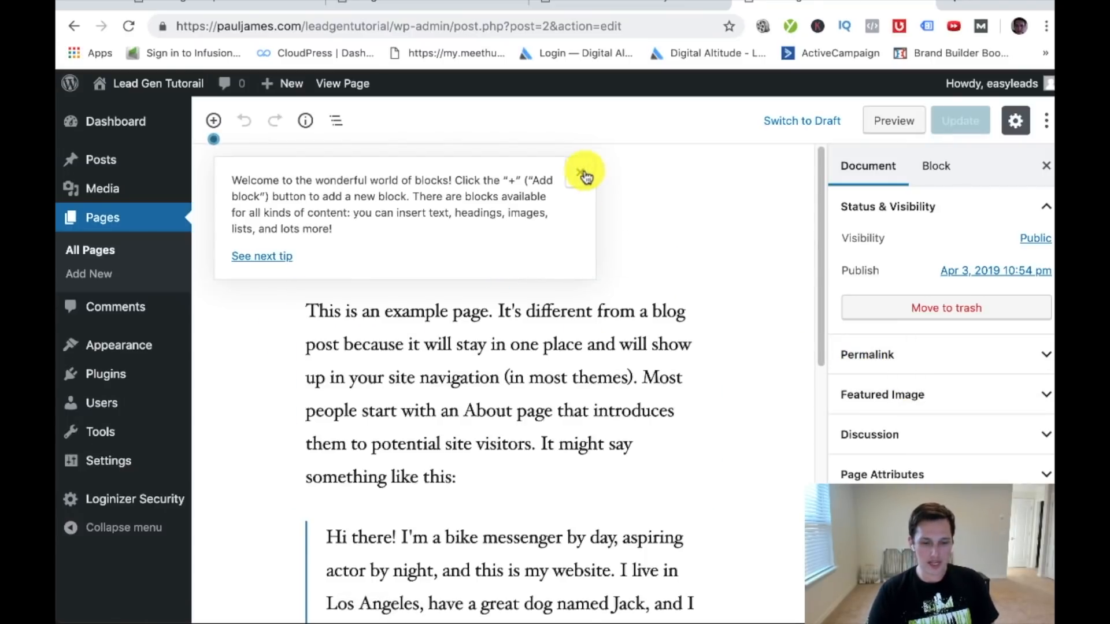
{"action": "left_click", "coordinate": [582, 172]}
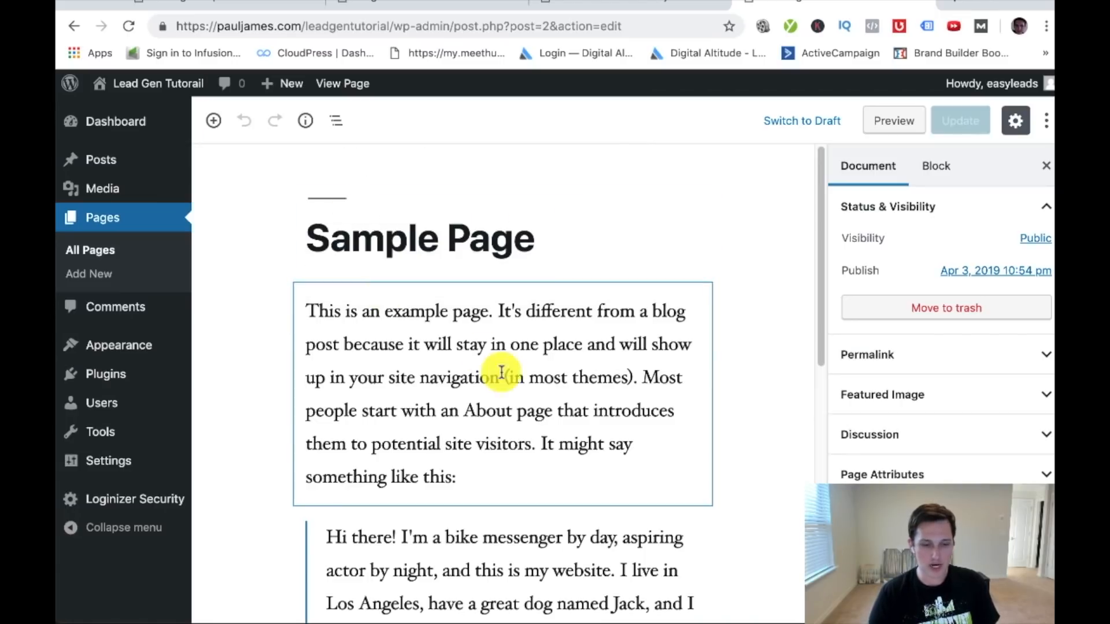
{"action": "scroll", "coordinate": [498, 369], "scroll_direction": "down", "scroll_amount": 1}
{"action": "scroll", "coordinate": [512, 375], "scroll_direction": "down", "scroll_amount": 6}
{"action": "scroll", "coordinate": [509, 323], "scroll_direction": "down", "scroll_amount": 1}
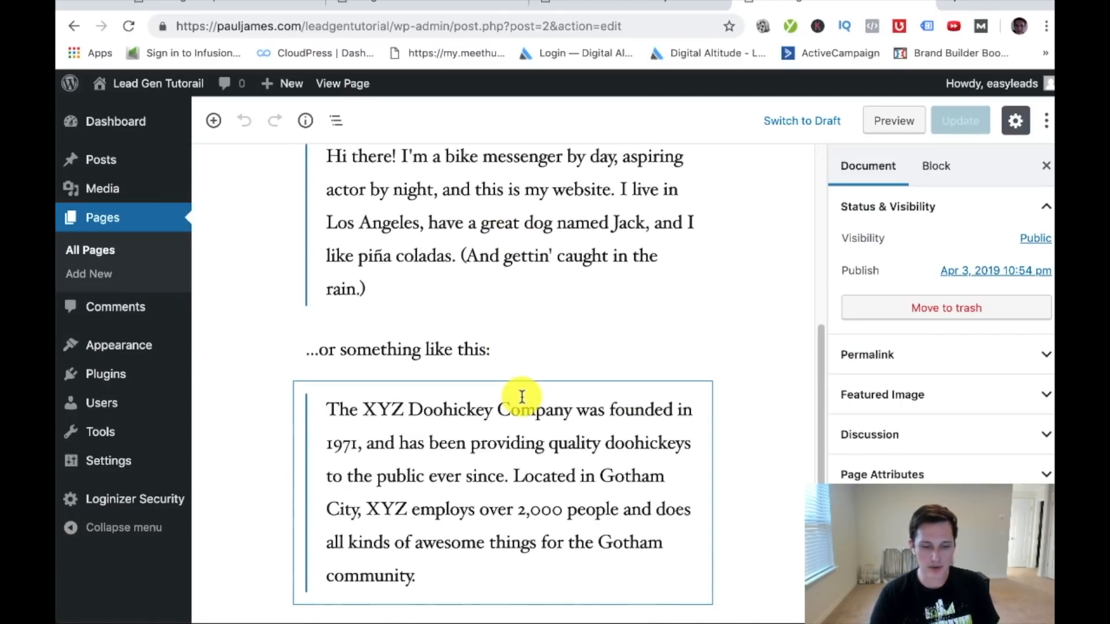
{"action": "scroll", "coordinate": [516, 245], "scroll_direction": "up", "scroll_amount": 7}
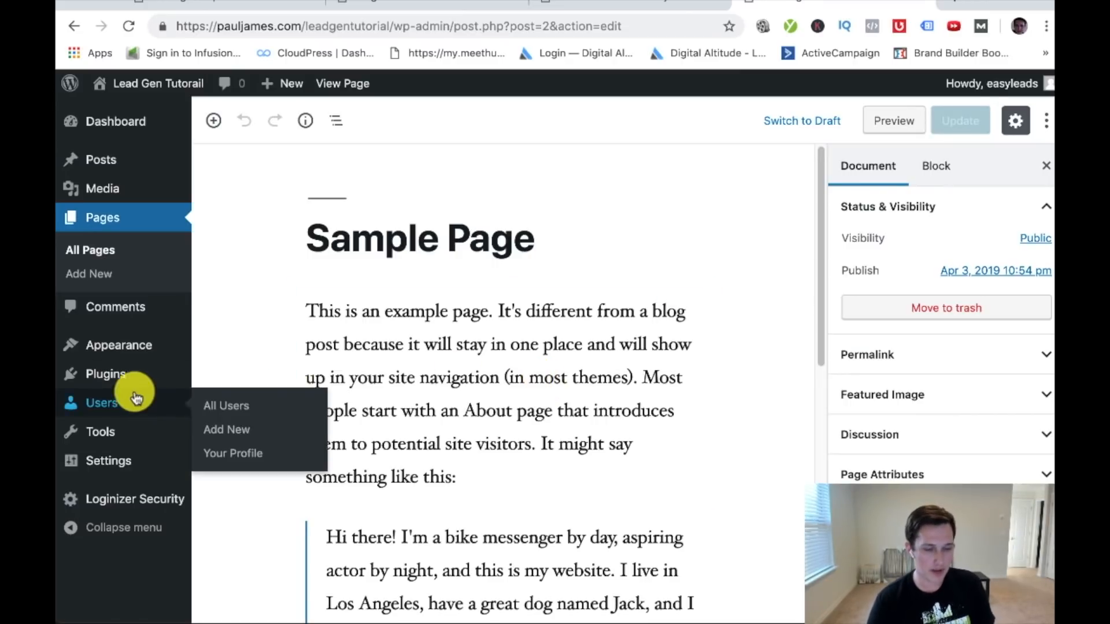
- Return to the plugins tab and search the plugins available to add for "classic editor"
{"action": "left_click", "coordinate": [468, 3]}
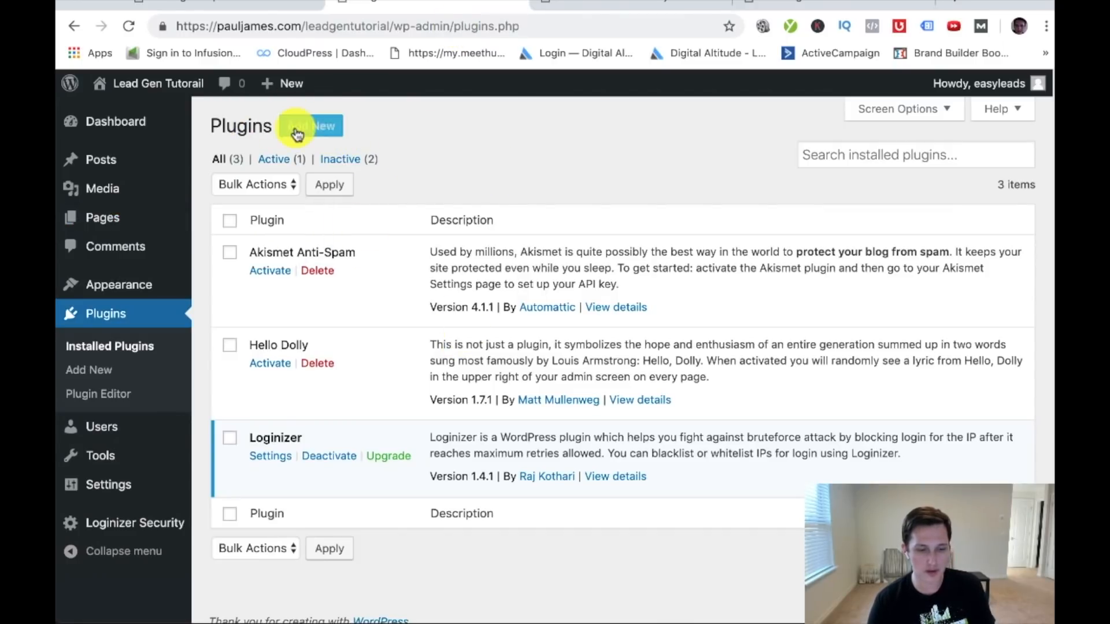
{"action": "left_click", "coordinate": [333, 131]}
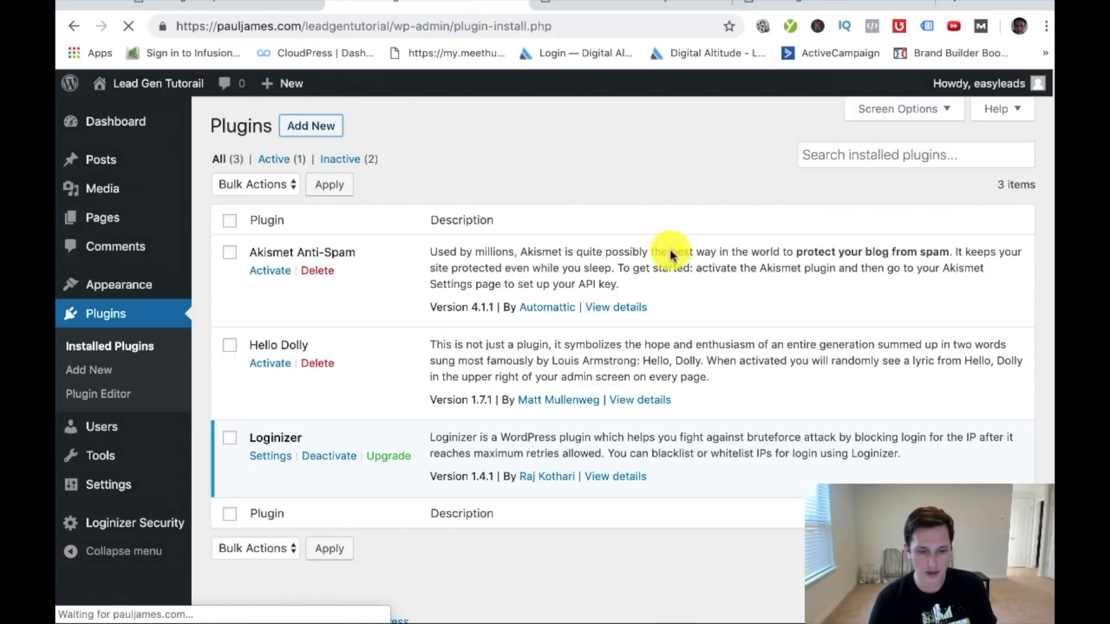
{"action": "left_click", "coordinate": [860, 171]}
{"action": "type", "text": "classic"}
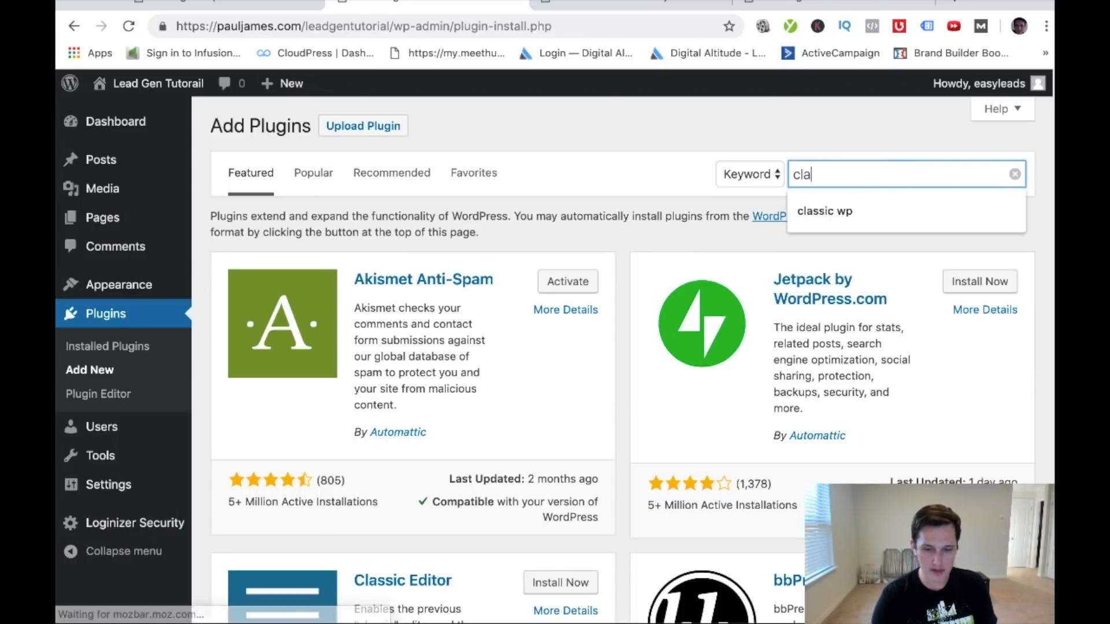
{"action": "type", "text": " editor"}
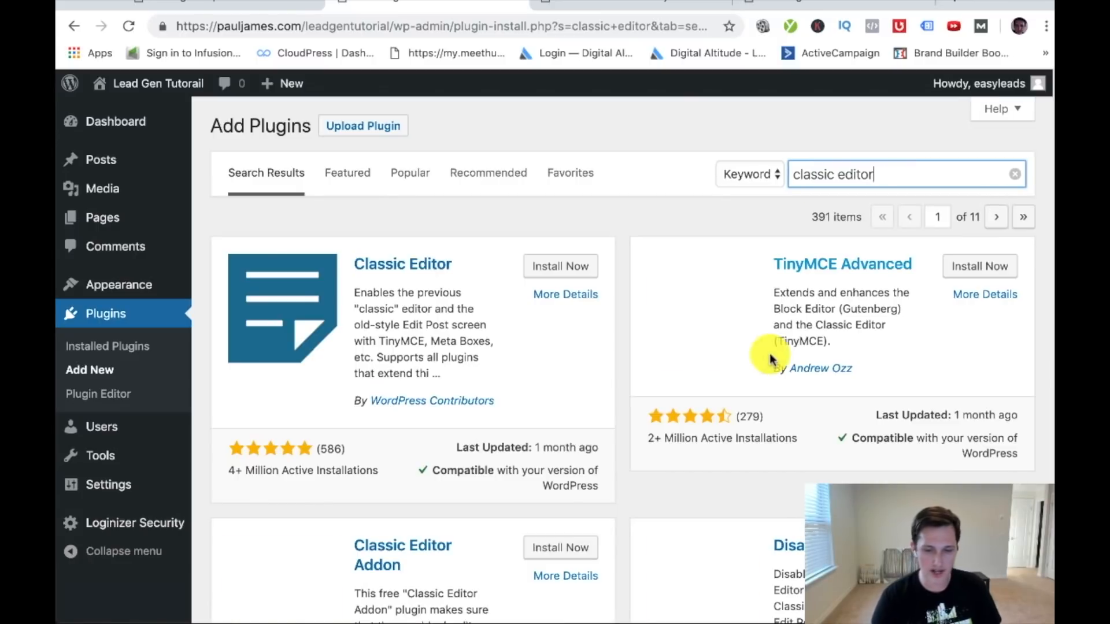
- Install and activate the Classic Editor plugin by WordPress Contributors
{"action": "mouse_move", "coordinate": [227, 467]}
{"action": "left_mouse_down"}
{"action": "mouse_move", "coordinate": [380, 466]}
{"action": "mouse_move", "coordinate": [226, 473]}
{"action": "left_mouse_up"}
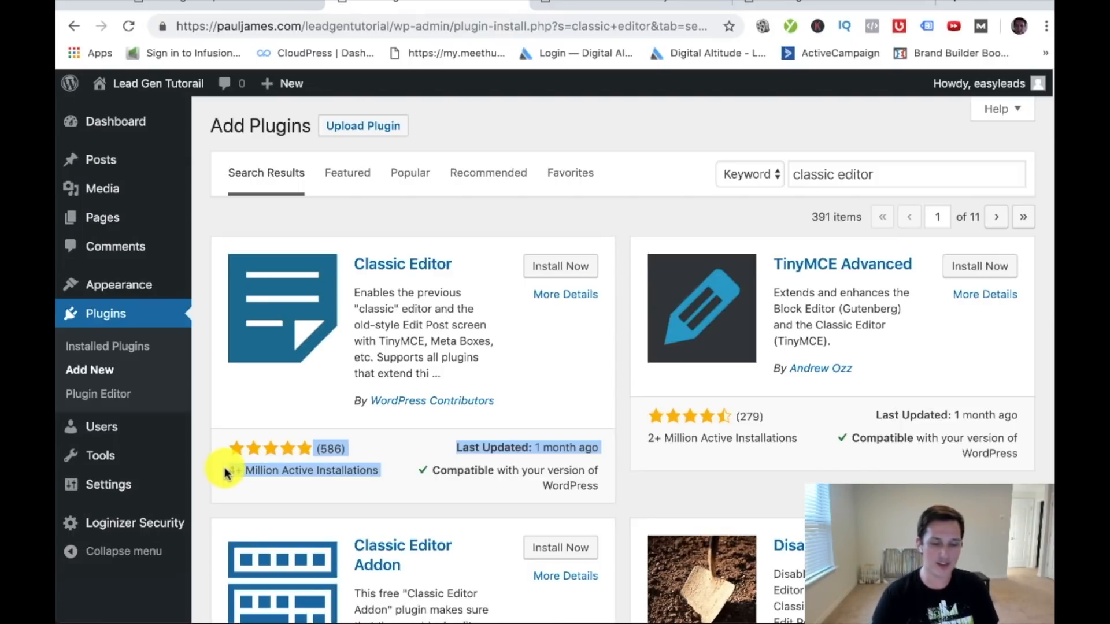
{"action": "left_click_drag", "start_coordinate": [226, 473], "coordinate": [225, 473]}
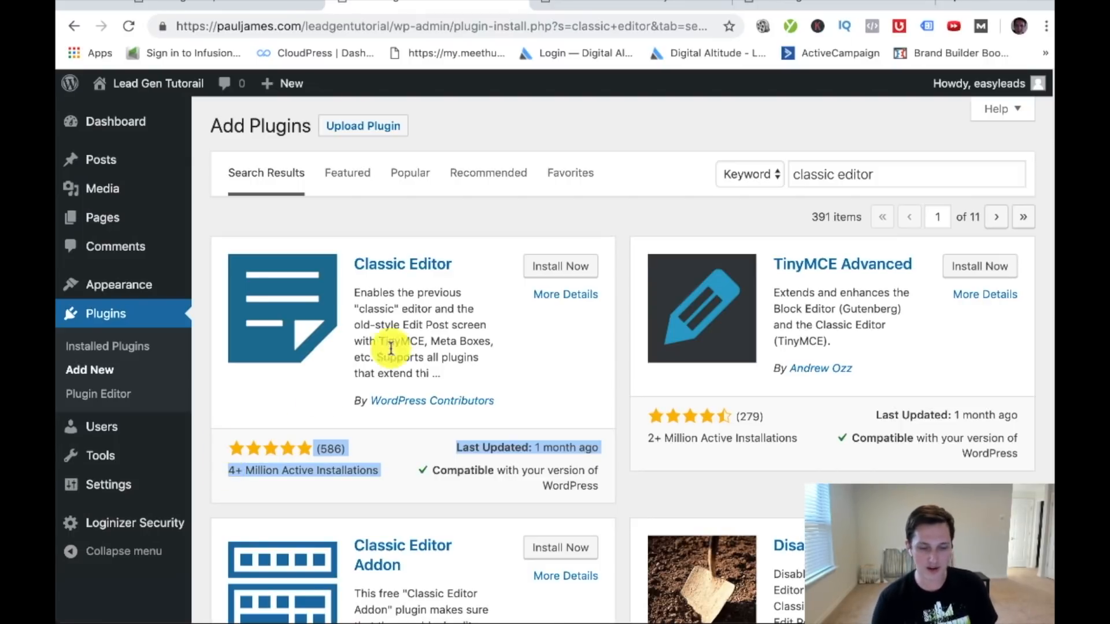
{"action": "left_click", "coordinate": [561, 267]}
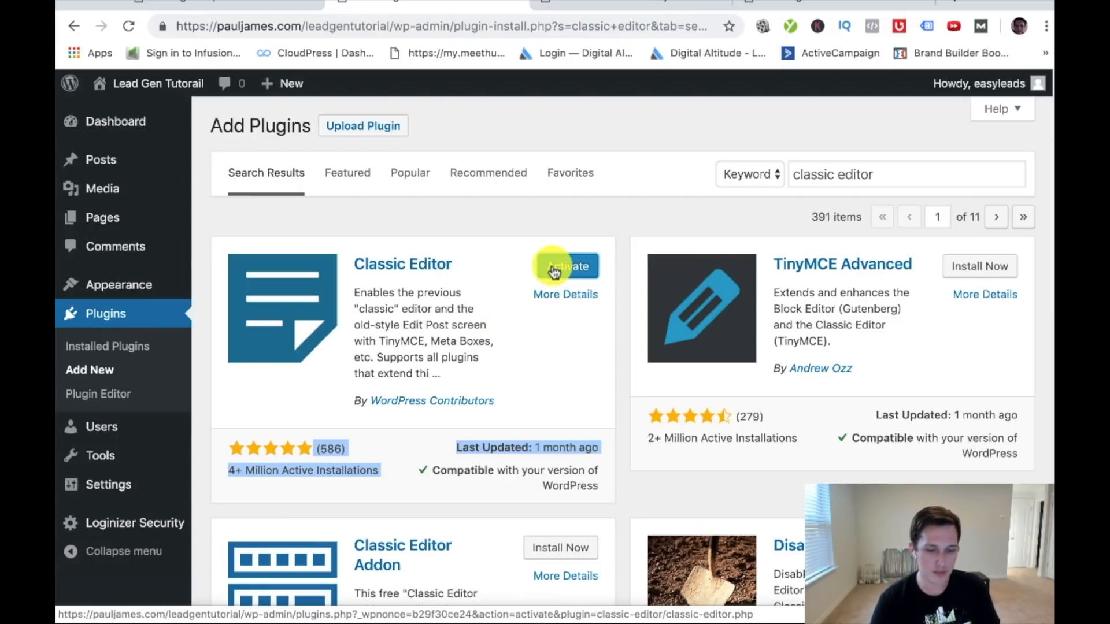
{"action": "left_click", "coordinate": [555, 270]}
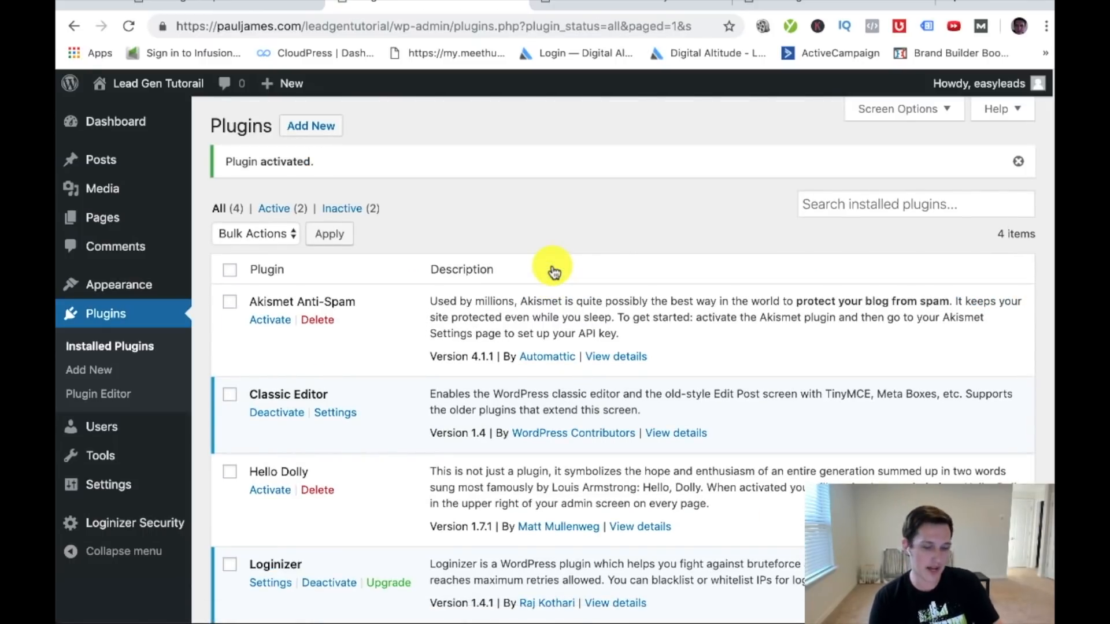
- Go back to the Sample Page editing tab, reload it in the classic editor and highlight the page title
{"action": "left_click", "coordinate": [793, 7]}
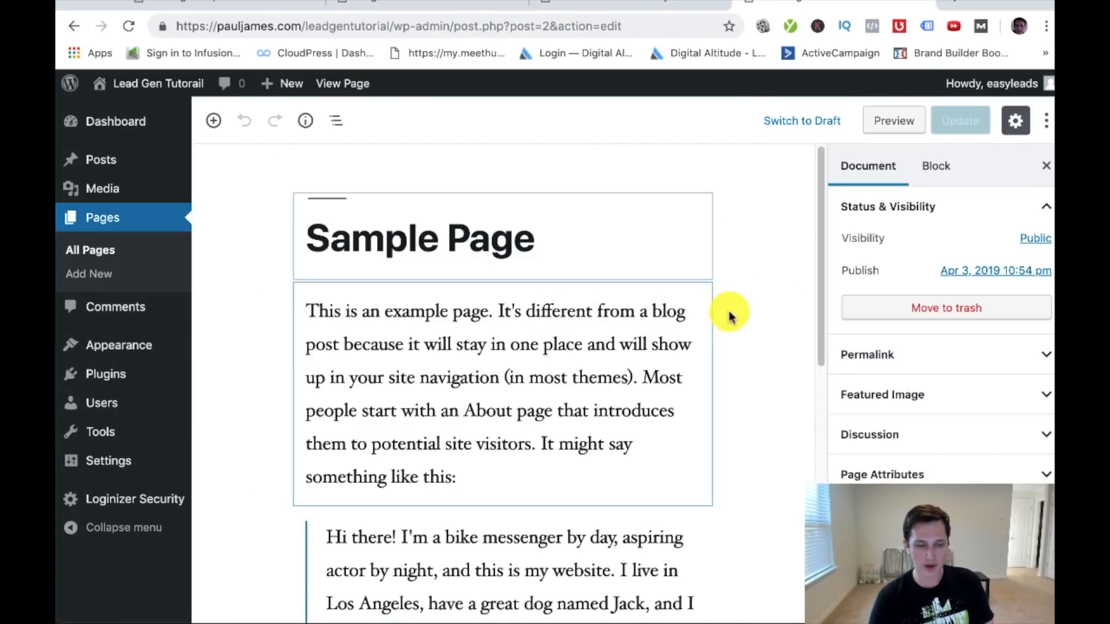
{"action": "left_click", "coordinate": [129, 26]}
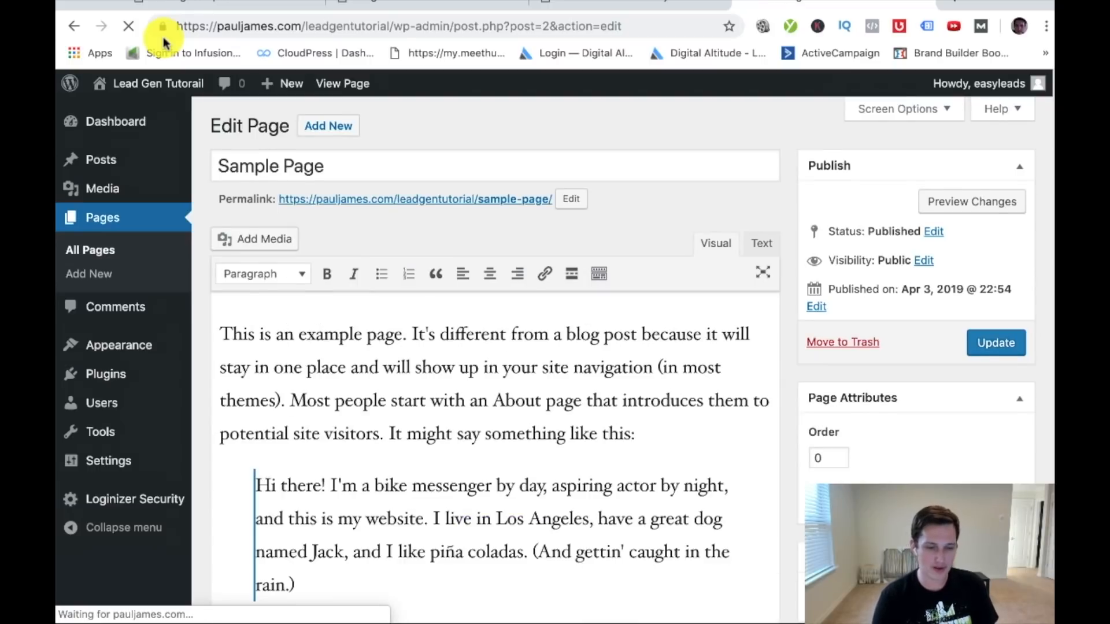
{"action": "left_click_drag", "start_coordinate": [384, 156], "coordinate": [225, 145]}
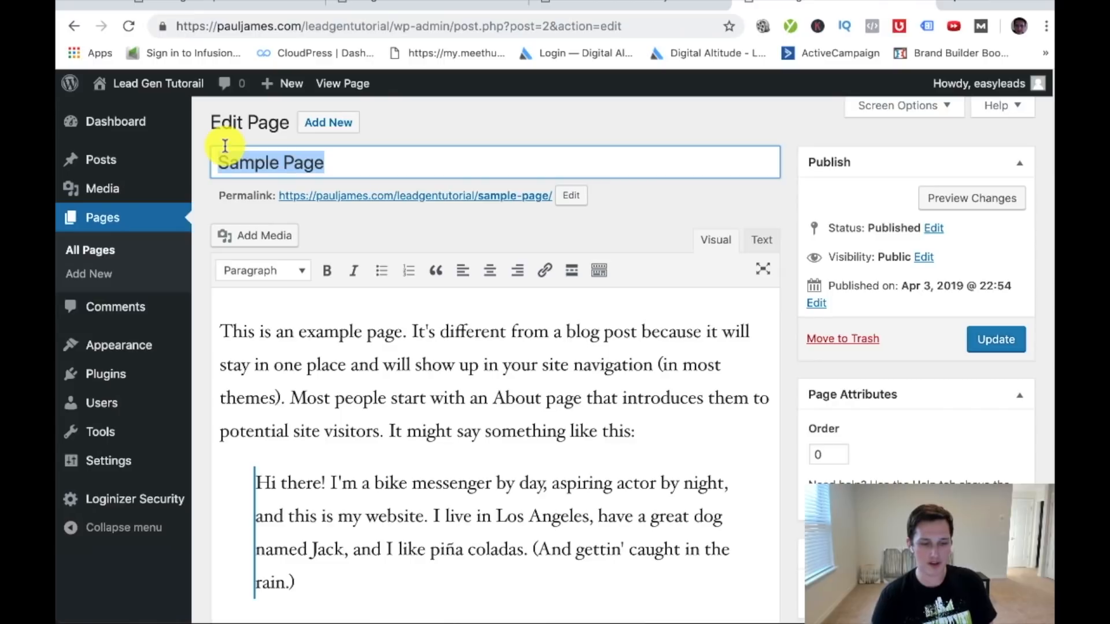
{"action": "left_click_drag", "start_coordinate": [389, 166], "coordinate": [217, 168]}
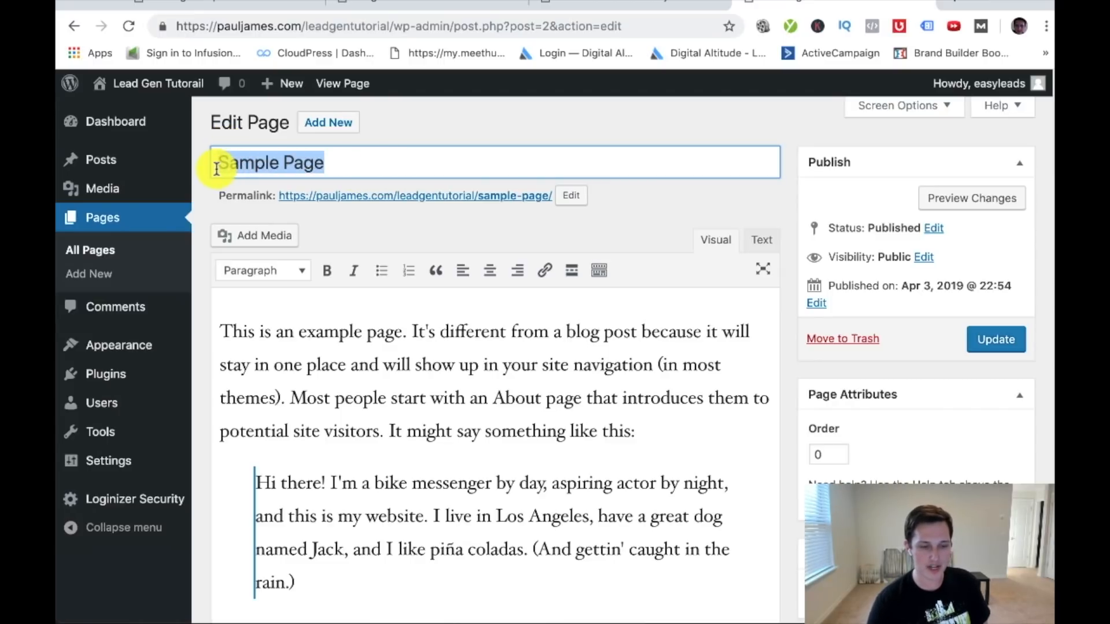
{"action": "scroll", "coordinate": [426, 265], "scroll_direction": "down", "scroll_amount": 2}
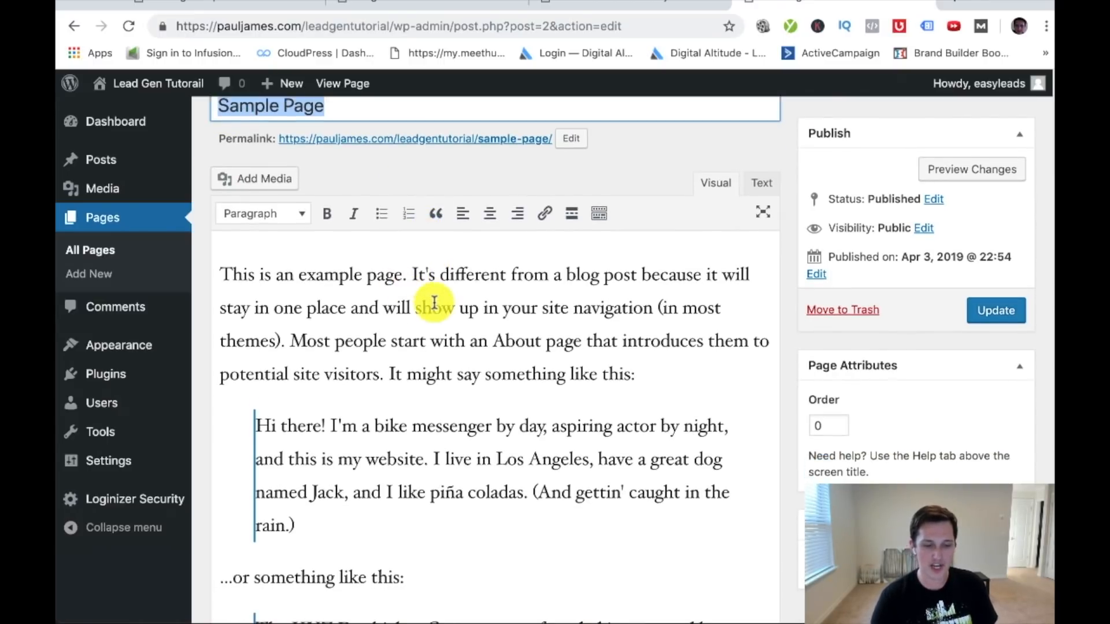
- Insert a new paragraph reading "I want to type a sentence." above the first paragraph of Sample Page
{"action": "left_click", "coordinate": [222, 272]}
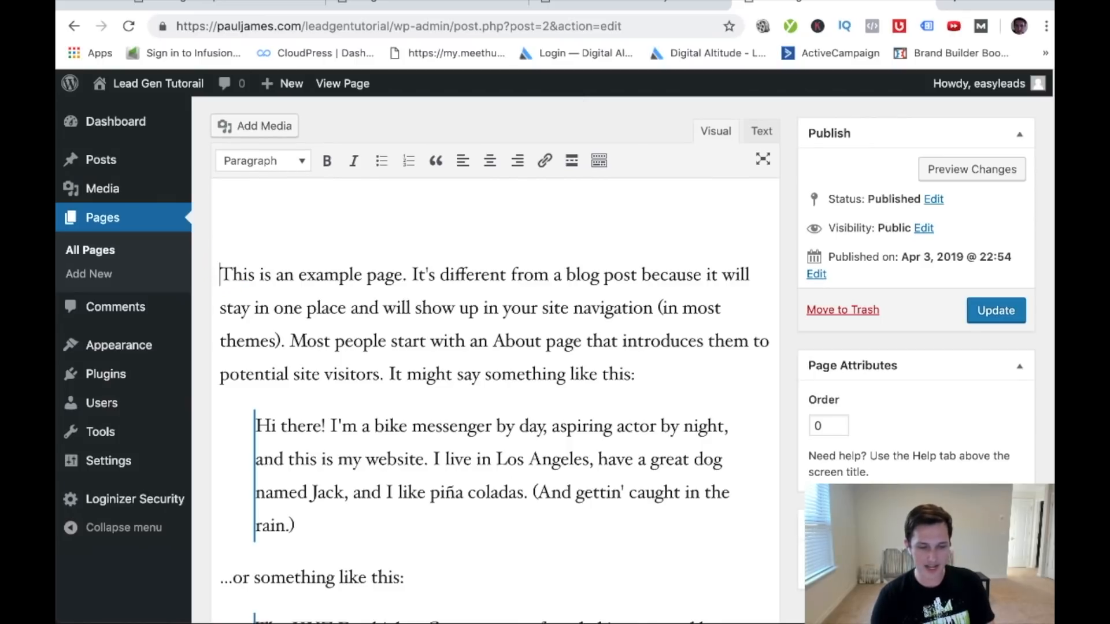
{"action": "key", "text": "Return"}
{"action": "type", "text": "I want to type  sen"}
{"action": "type", "text": "c"}
{"action": "key", "text": "BackSpace"}
{"action": "key", "text": "BackSpace"}
{"action": "key", "text": "BackSpace"}
{"action": "key", "text": "BackSpace"}
{"action": "key", "text": "BackSpace"}
{"action": "type", "text": "a sentence."}
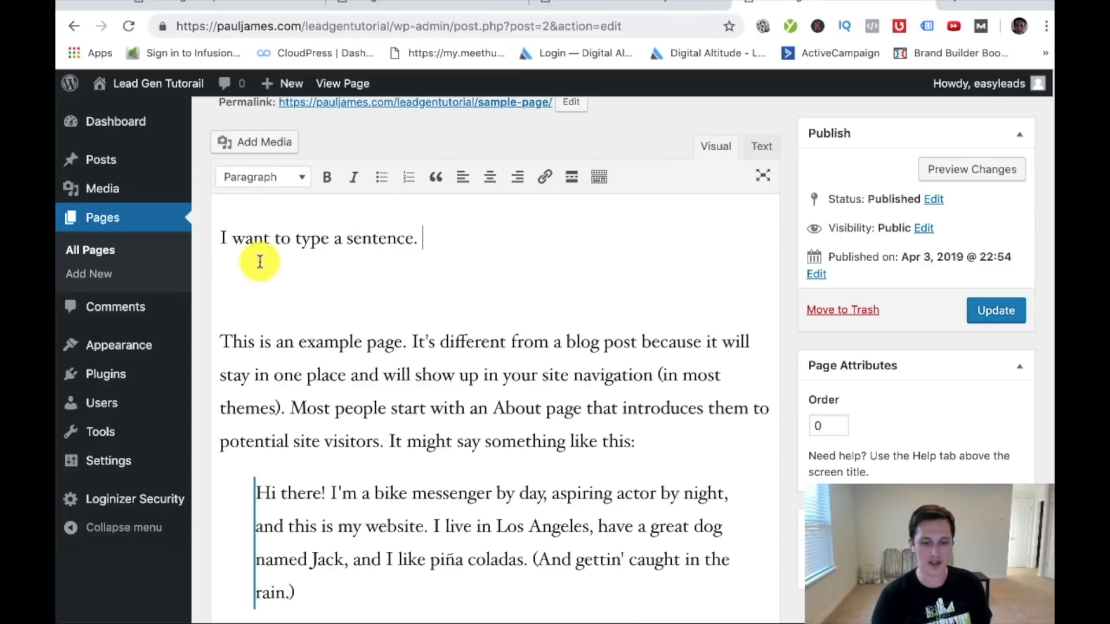
- Update Sample Page and open its permalink in a new tab to check the added sentence on the live page
{"action": "left_click", "coordinate": [983, 311]}
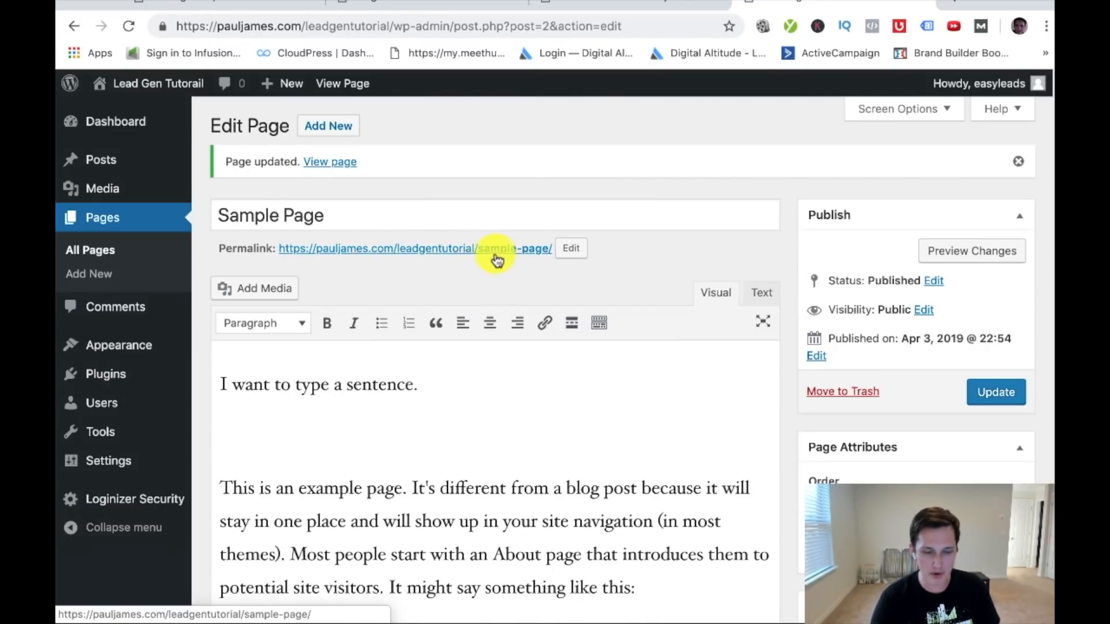
{"action": "left_click", "coordinate": [540, 255], "text": "super"}
{"action": "left_click", "coordinate": [919, 3]}
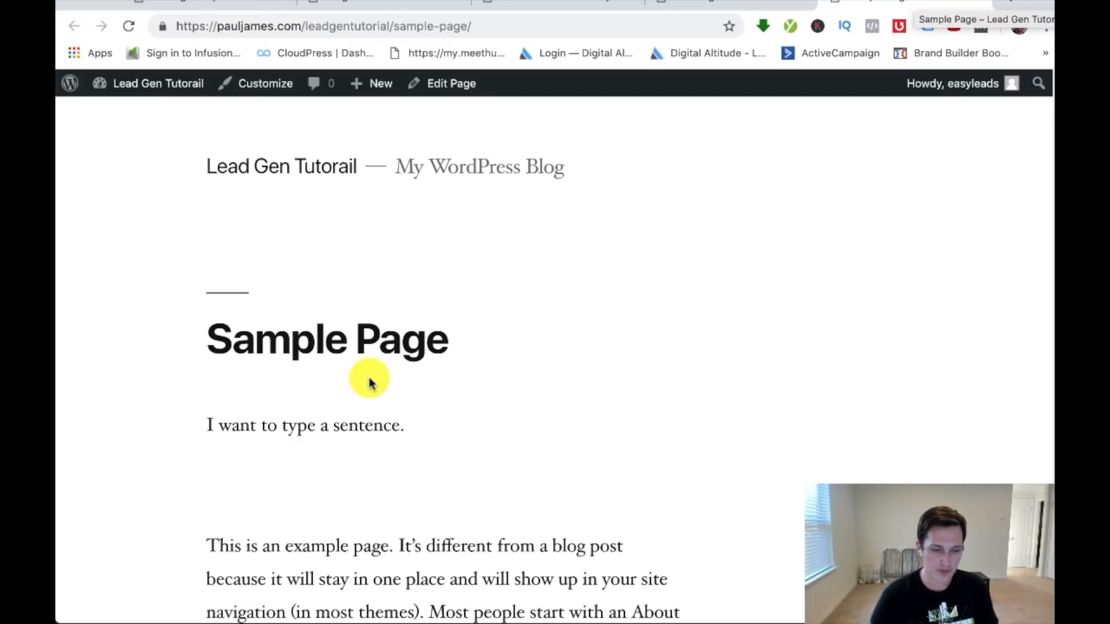
{"action": "left_click_drag", "start_coordinate": [409, 425], "coordinate": [174, 432]}
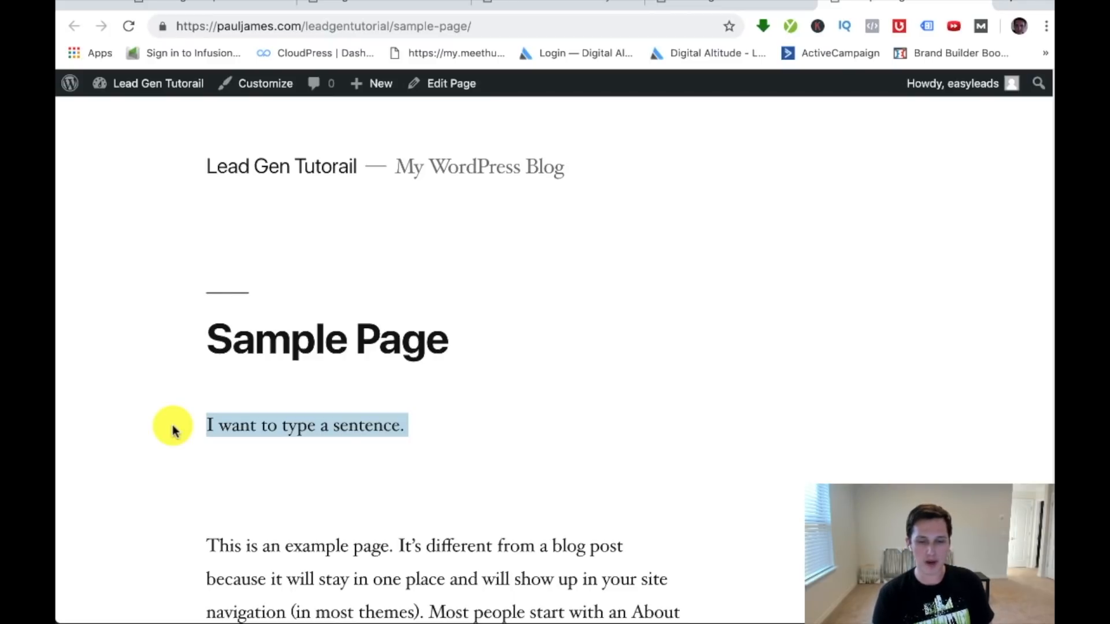
{"action": "scroll", "coordinate": [404, 345], "scroll_direction": "down", "scroll_amount": 15}
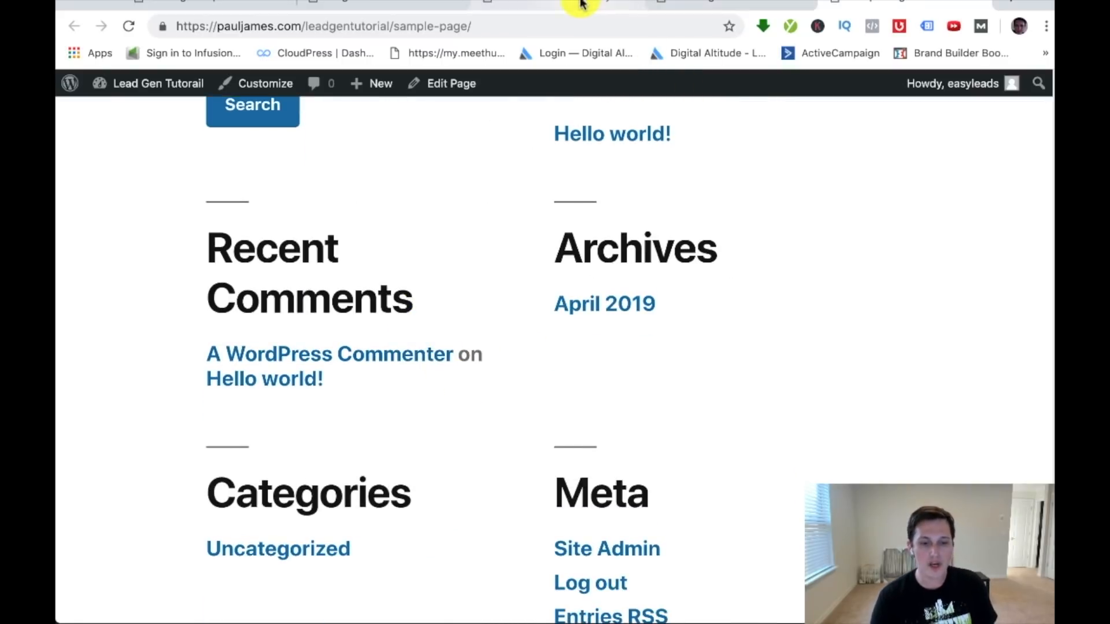
- Return to the Sample Page editing tab and open the Add Themes page from the site's installed themes
{"action": "left_click", "coordinate": [701, 11]}
{"action": "mouse_move", "coordinate": [125, 155]}
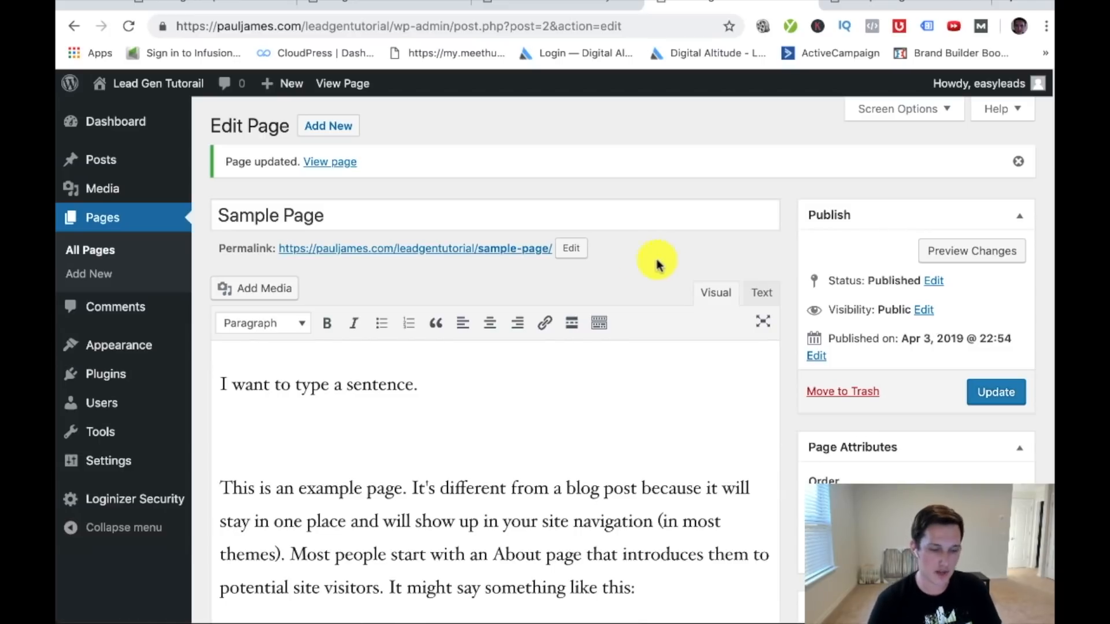
{"action": "mouse_move", "coordinate": [141, 342]}
{"action": "left_click", "coordinate": [255, 345]}
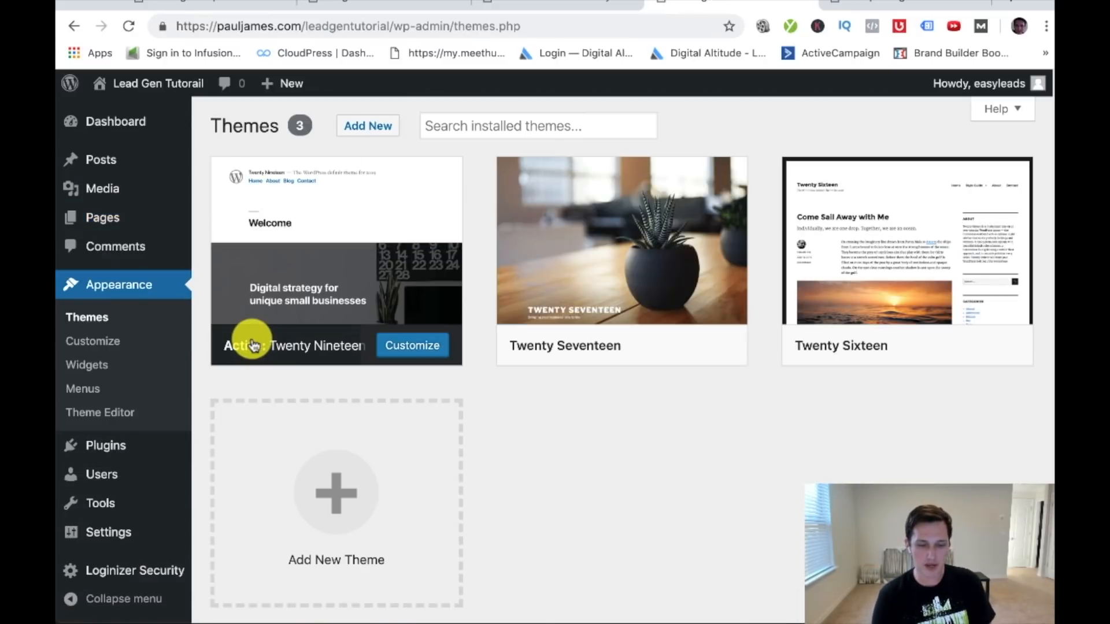
{"action": "left_click", "coordinate": [352, 127]}
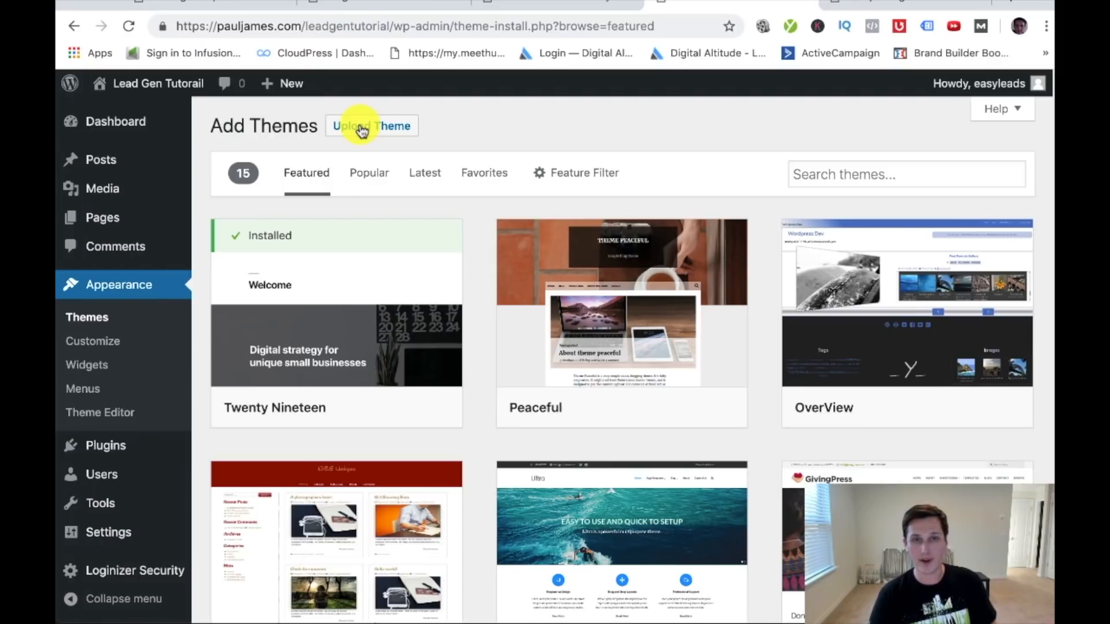
- Search the available themes for "sparkling", and install and activate the Sparkling theme
{"action": "left_click", "coordinate": [861, 175]}
{"action": "type", "text": "sparkling"}
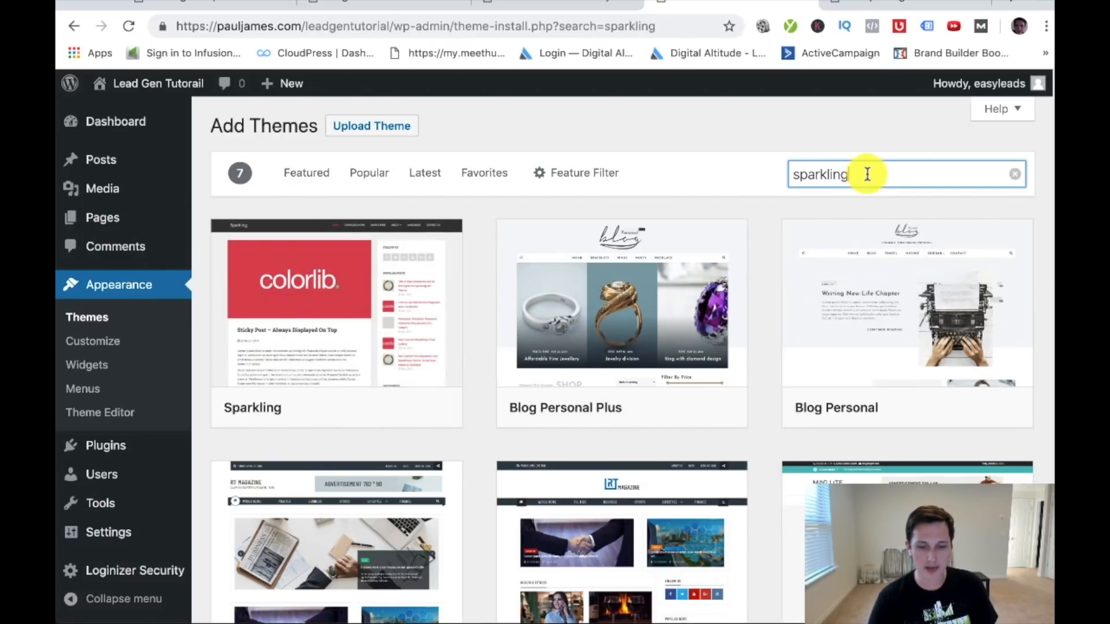
{"action": "left_click_drag", "start_coordinate": [862, 173], "coordinate": [761, 174]}
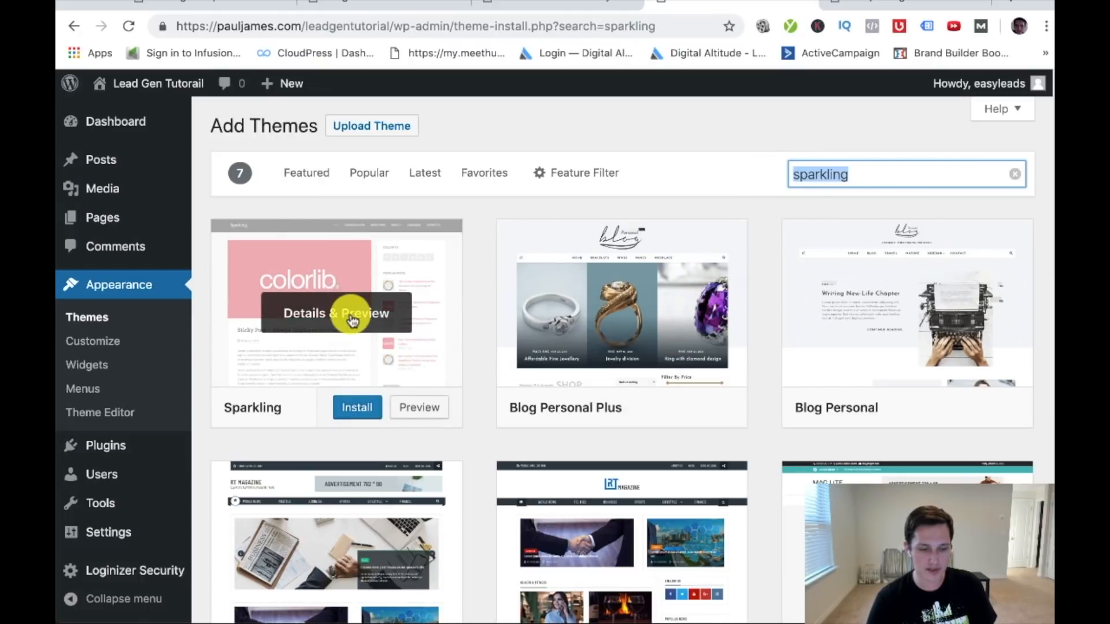
{"action": "left_click", "coordinate": [362, 409]}
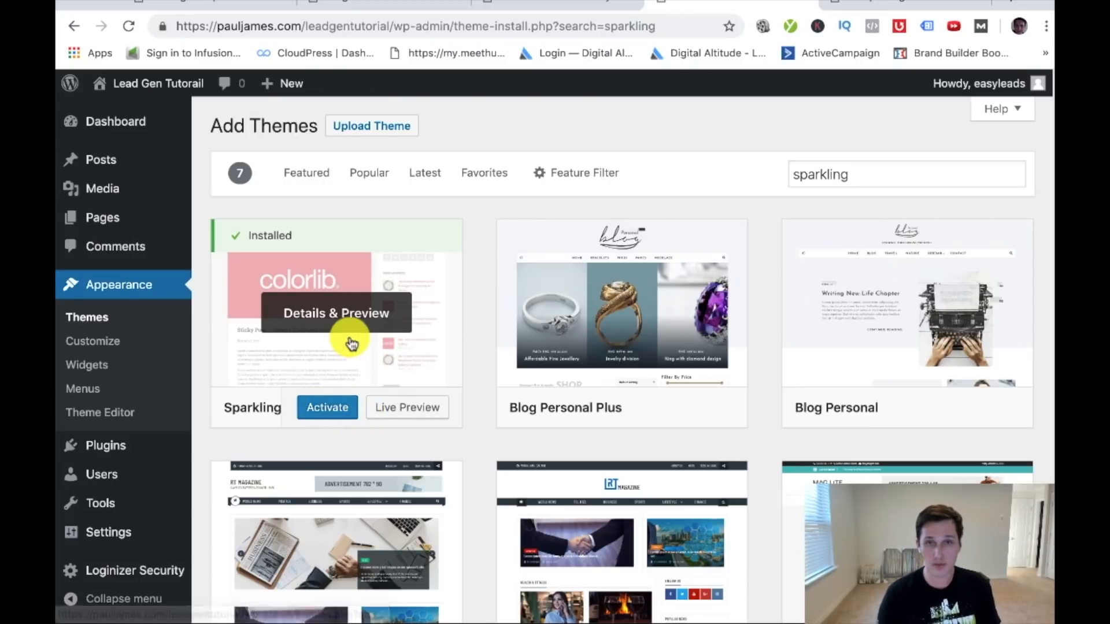
{"action": "left_click", "coordinate": [338, 410]}
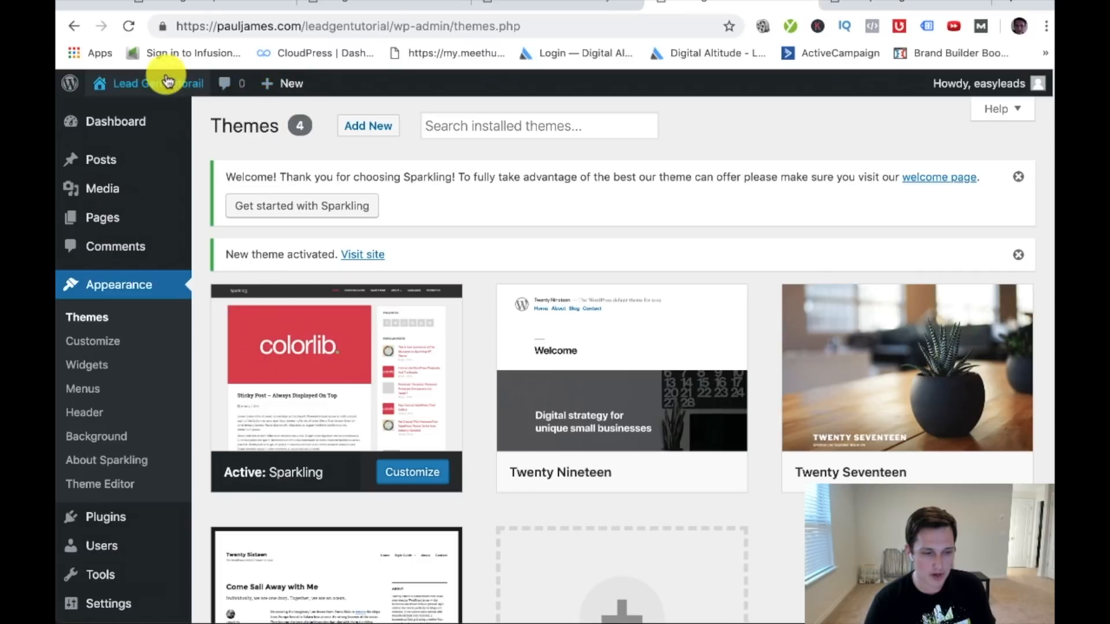
- Switch to the live site tab and look over the site's home page in the new theme
{"action": "left_click", "coordinate": [919, 6]}
{"action": "scroll", "coordinate": [246, 128], "scroll_direction": "up", "scroll_amount": 20}
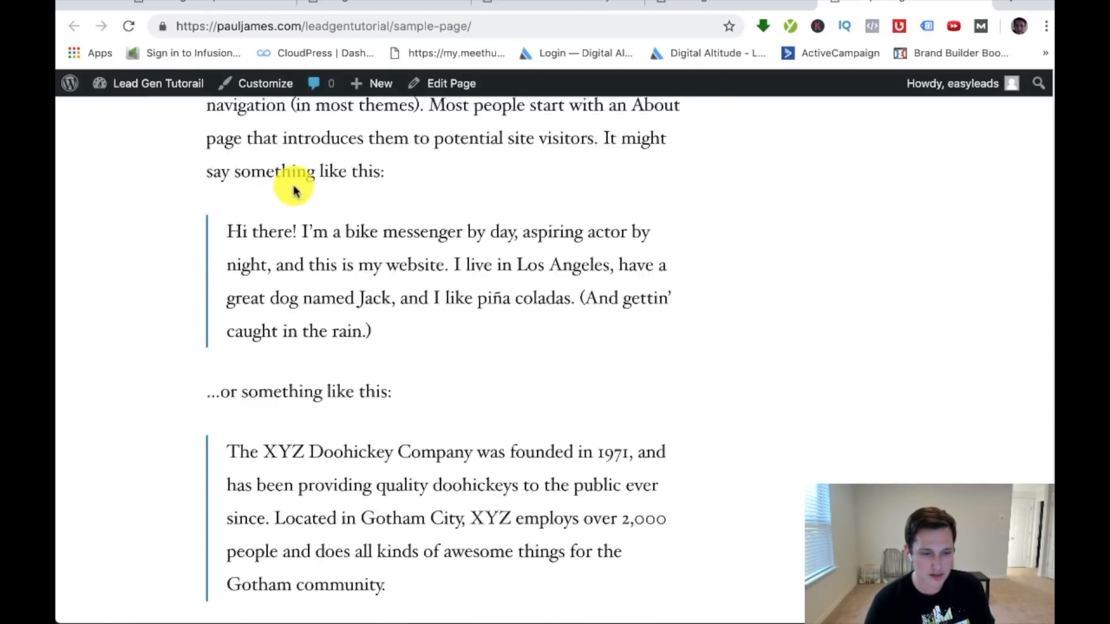
{"action": "left_click", "coordinate": [283, 173]}
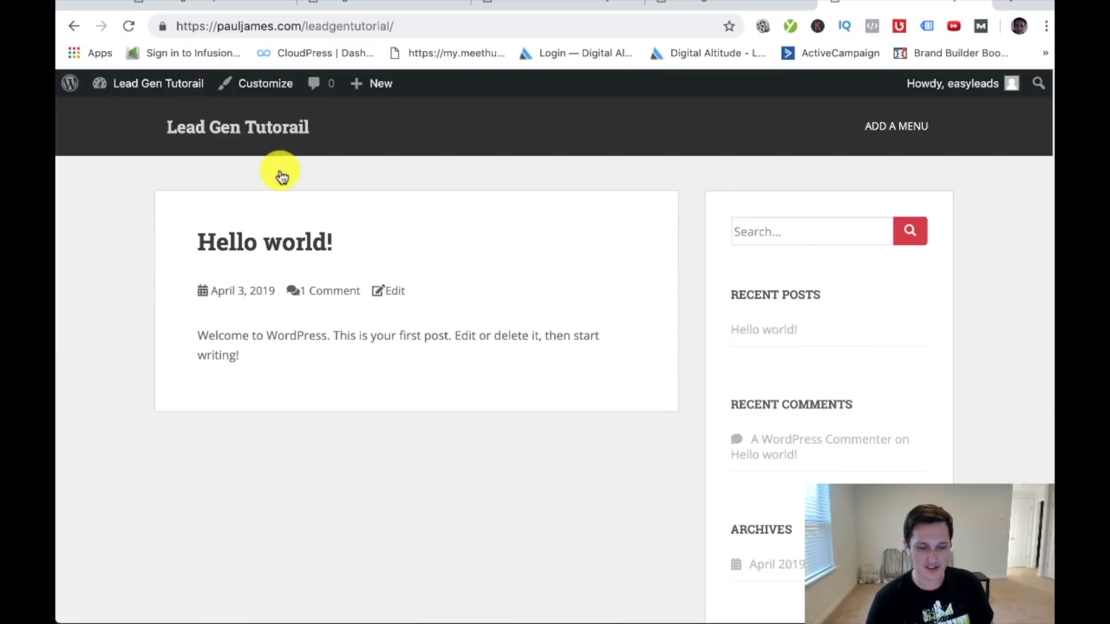
{"action": "scroll", "coordinate": [426, 376], "scroll_direction": "down", "scroll_amount": 8}
{"action": "scroll", "coordinate": [439, 379], "scroll_direction": "up", "scroll_amount": 8}
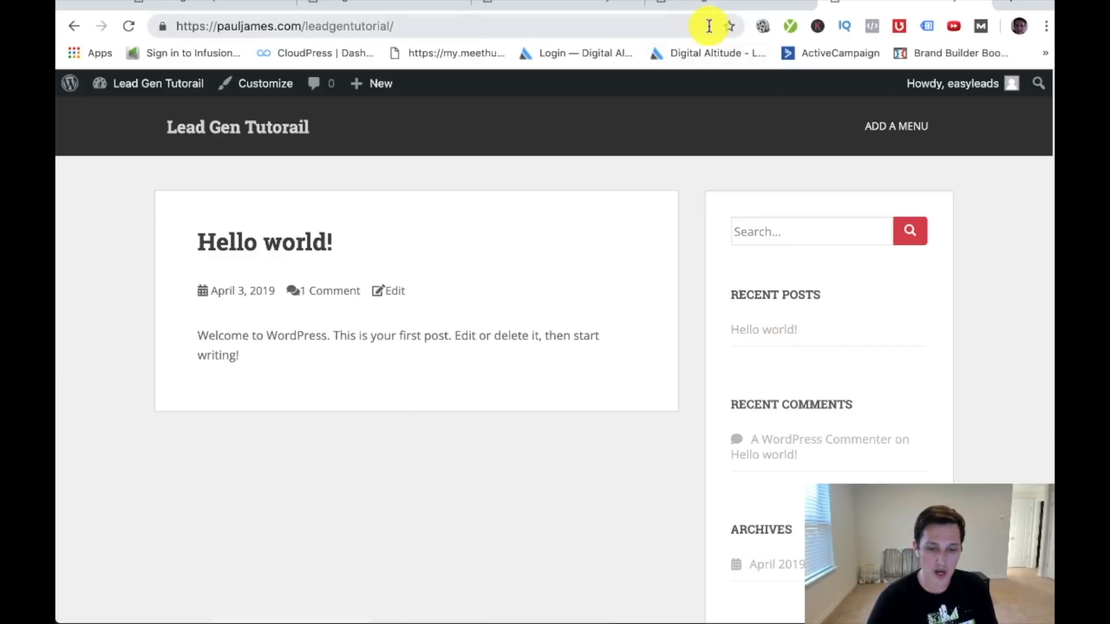
- Return to the themes admin tab and open the Add Plugins page
{"action": "left_click", "coordinate": [710, 5]}
{"action": "scroll", "coordinate": [110, 417], "scroll_direction": "down", "scroll_amount": 2}
{"action": "mouse_move", "coordinate": [118, 455]}
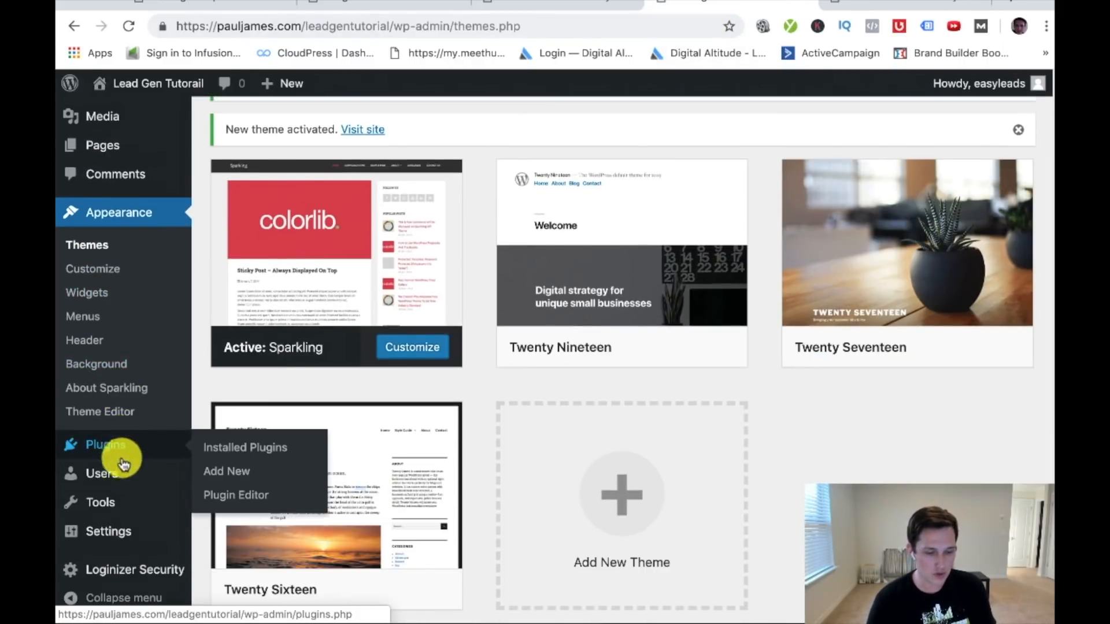
{"action": "left_click", "coordinate": [243, 471]}
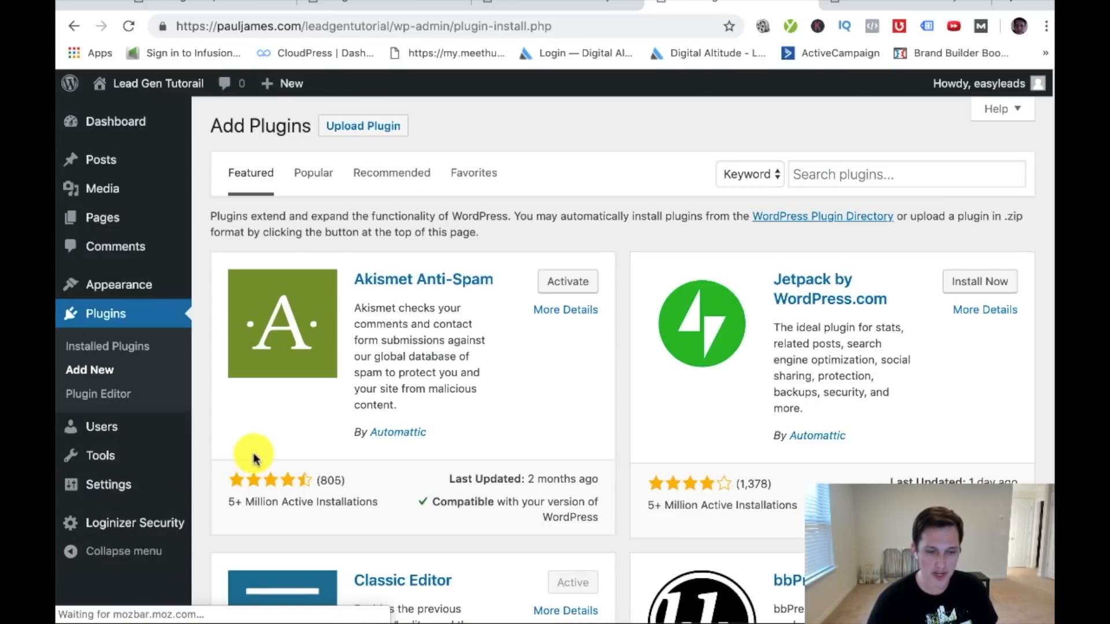
- Search the available plugins for "contact form 7", and install and activate Contact Form 7
{"action": "left_click", "coordinate": [884, 174]}
{"action": "type", "text": "contact form 7"}
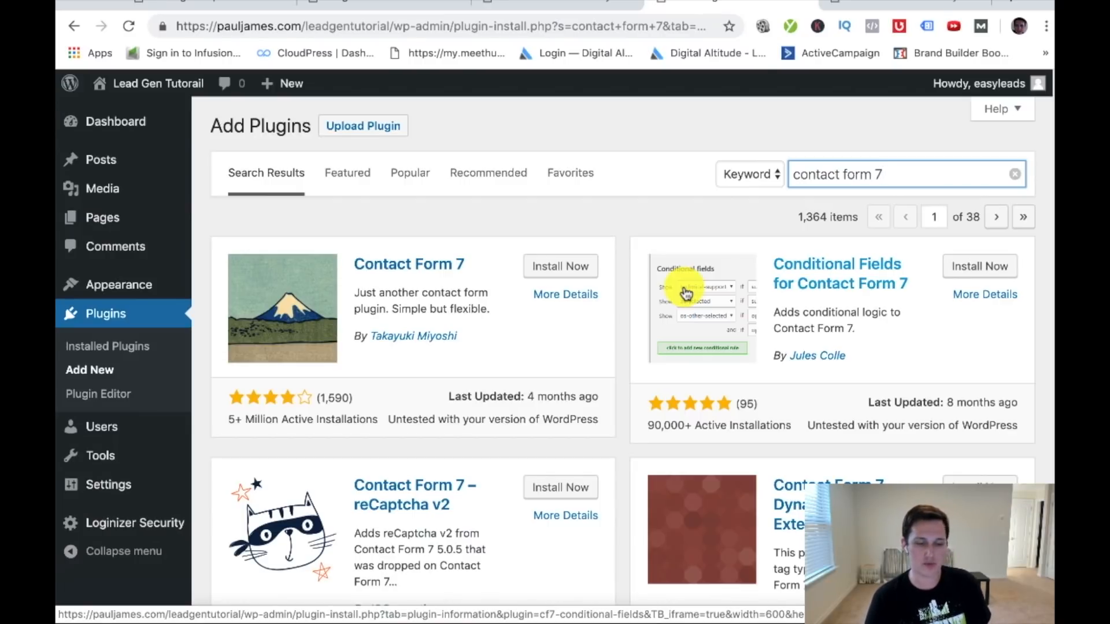
{"action": "left_click", "coordinate": [578, 267]}
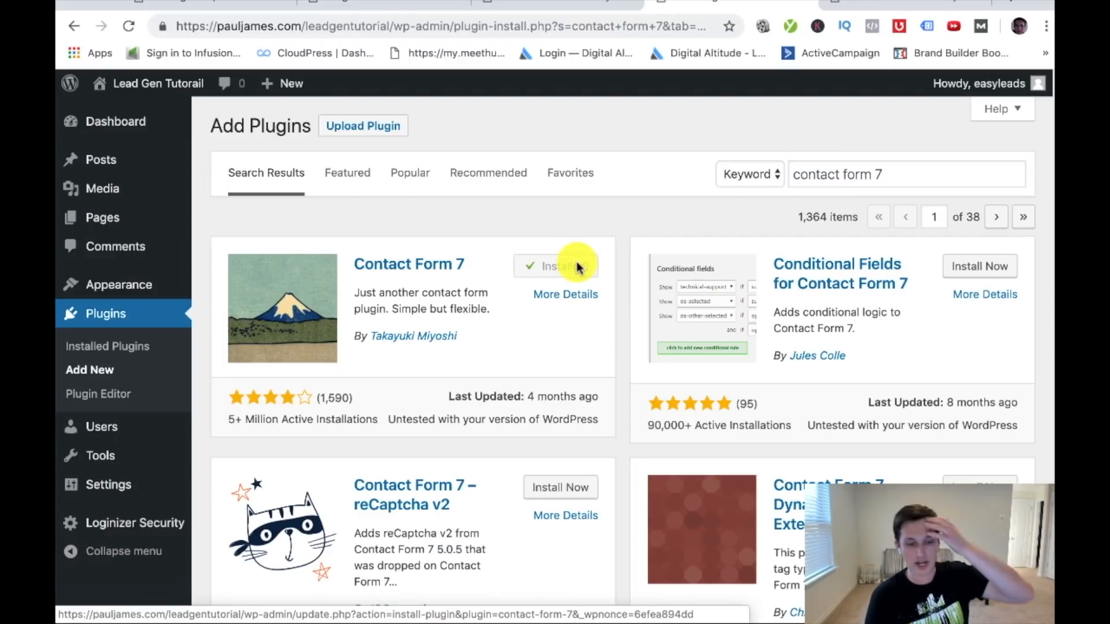
{"action": "left_click", "coordinate": [579, 269]}
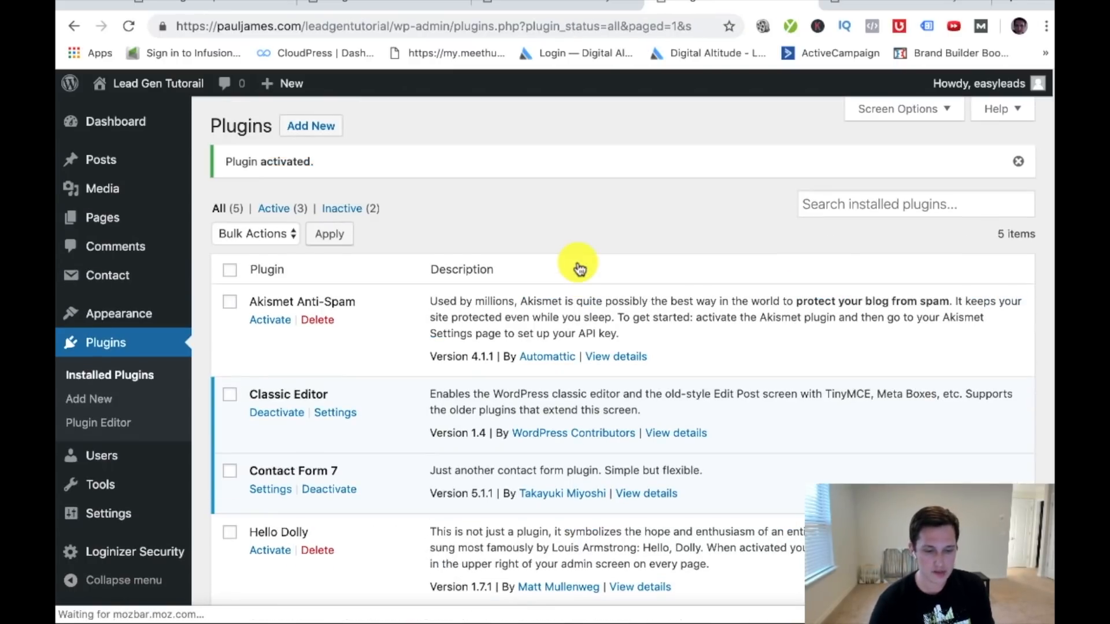
- Open Contact form 1 for editing from the list of contact forms
{"action": "mouse_move", "coordinate": [184, 312]}
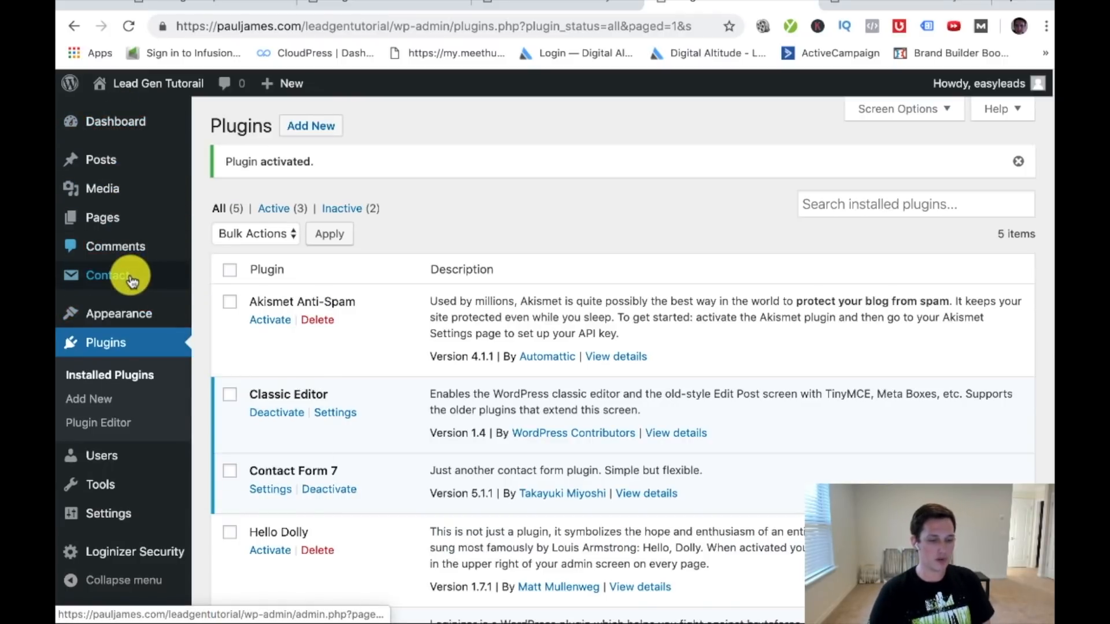
{"action": "mouse_move", "coordinate": [131, 279]}
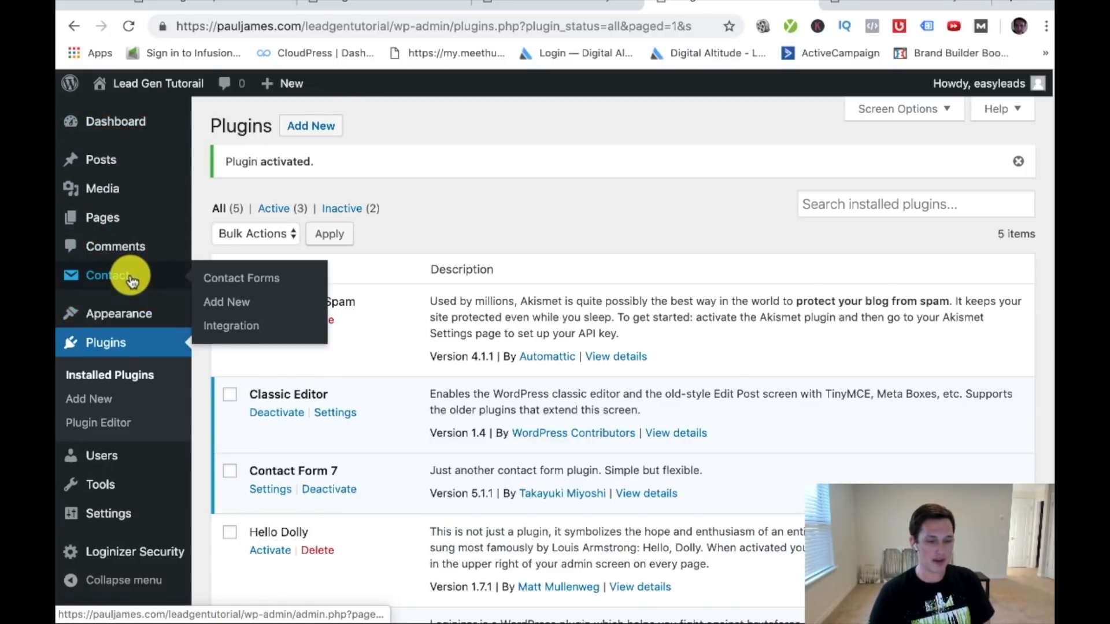
{"action": "left_click", "coordinate": [264, 284]}
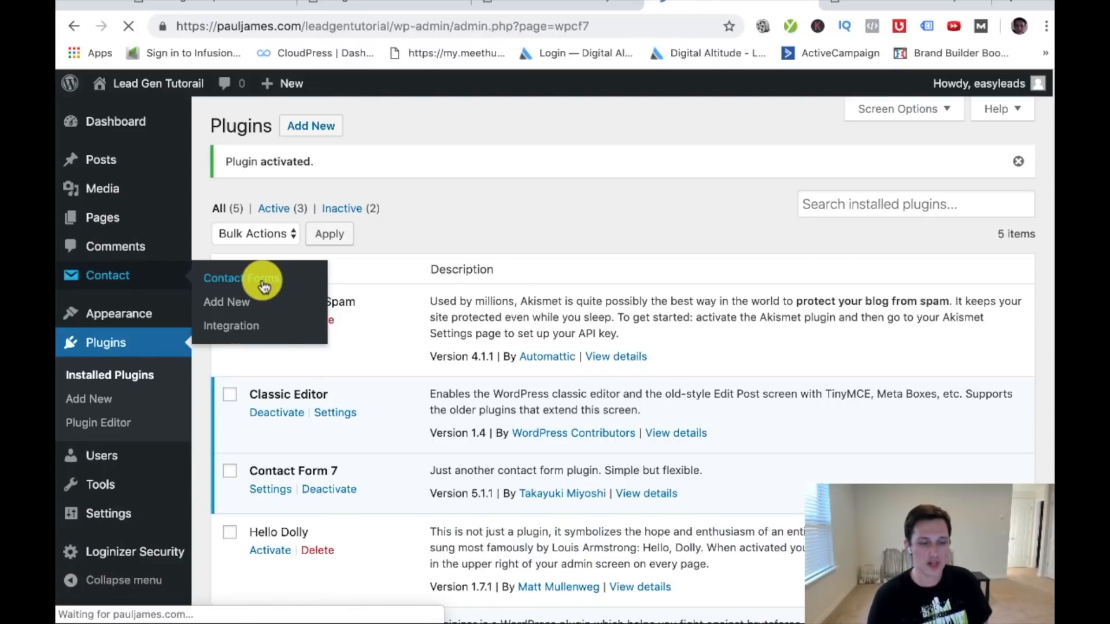
{"action": "scroll", "coordinate": [474, 444], "scroll_direction": "down", "scroll_amount": 1}
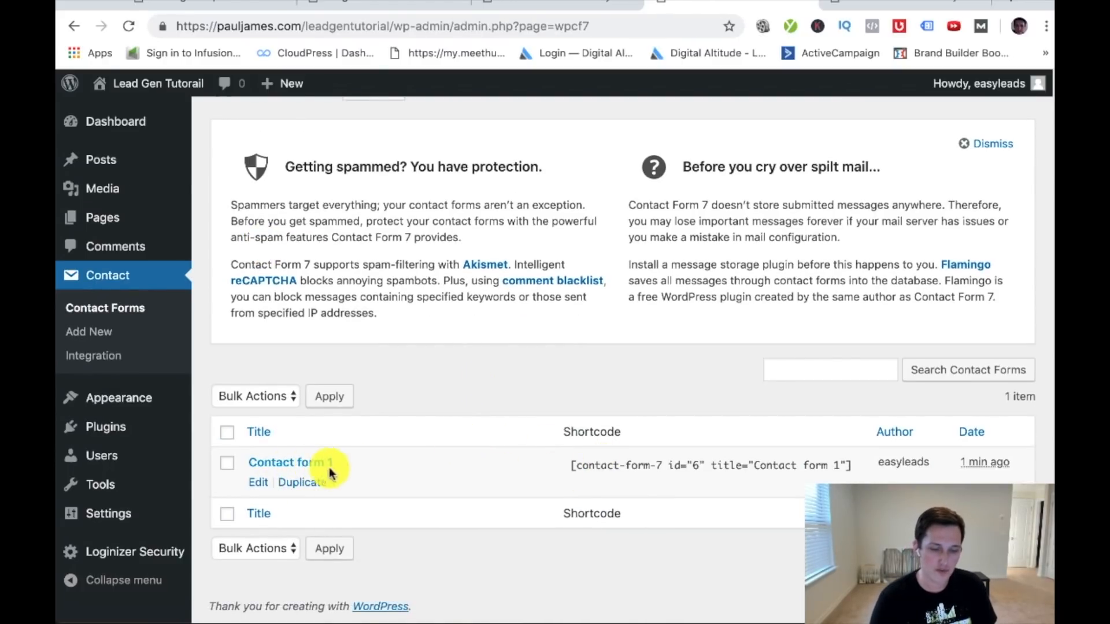
{"action": "left_click", "coordinate": [300, 463]}
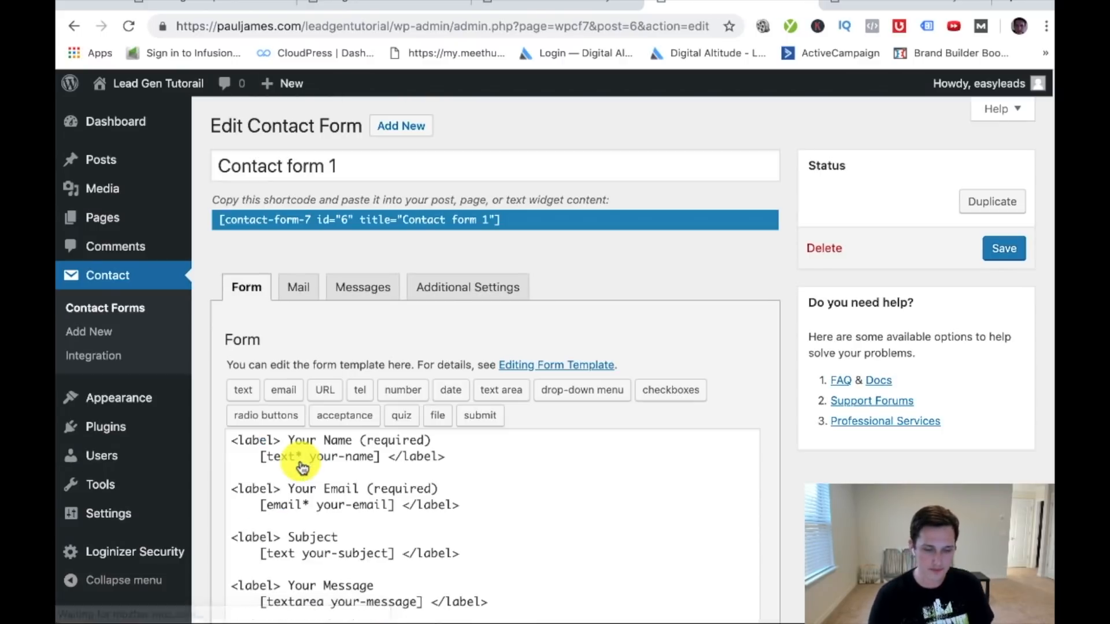
- Review the form template, highlighting its name, email, subject and message fields
{"action": "scroll", "coordinate": [425, 463], "scroll_direction": "down", "scroll_amount": 1}
{"action": "scroll", "coordinate": [430, 467], "scroll_direction": "down", "scroll_amount": 3}
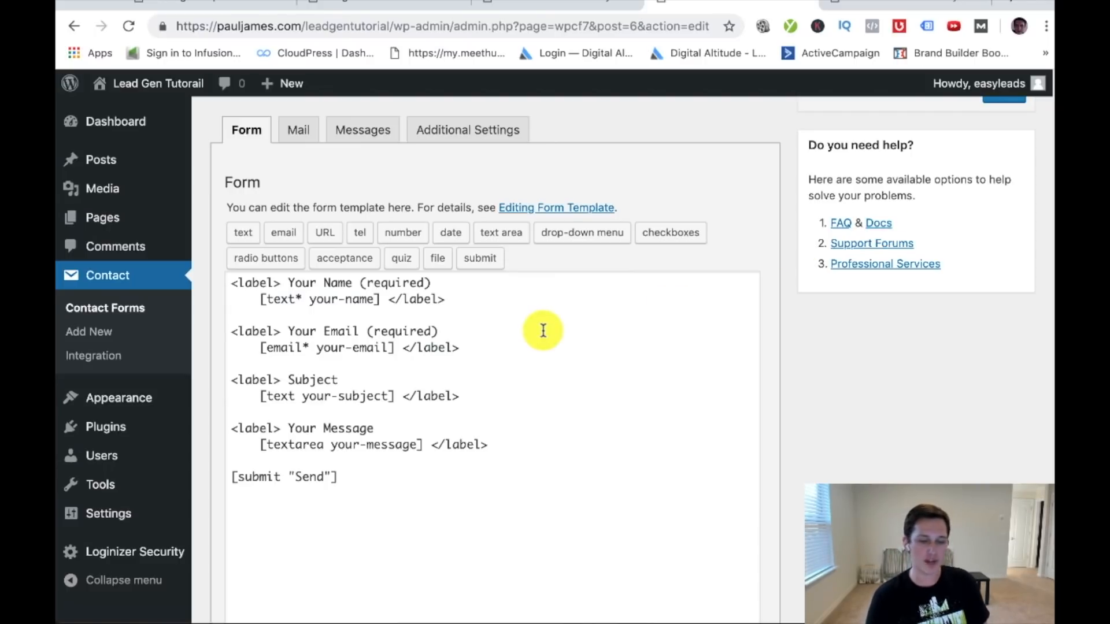
{"action": "left_click_drag", "start_coordinate": [300, 283], "coordinate": [374, 293]}
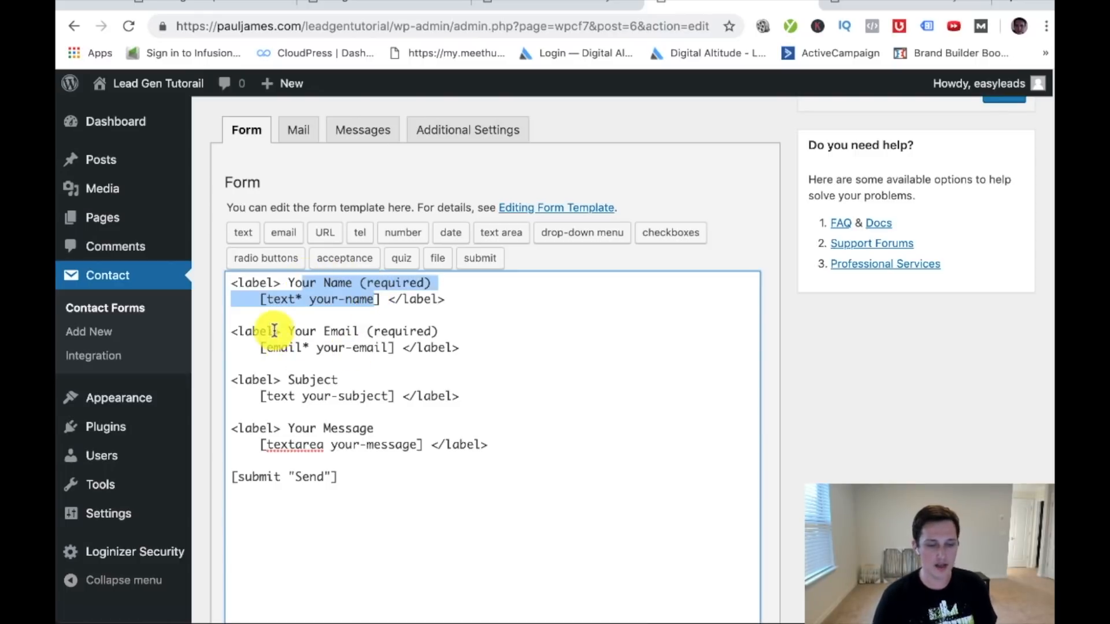
{"action": "left_click_drag", "start_coordinate": [281, 331], "coordinate": [368, 349]}
{"action": "left_click_drag", "start_coordinate": [289, 380], "coordinate": [402, 396]}
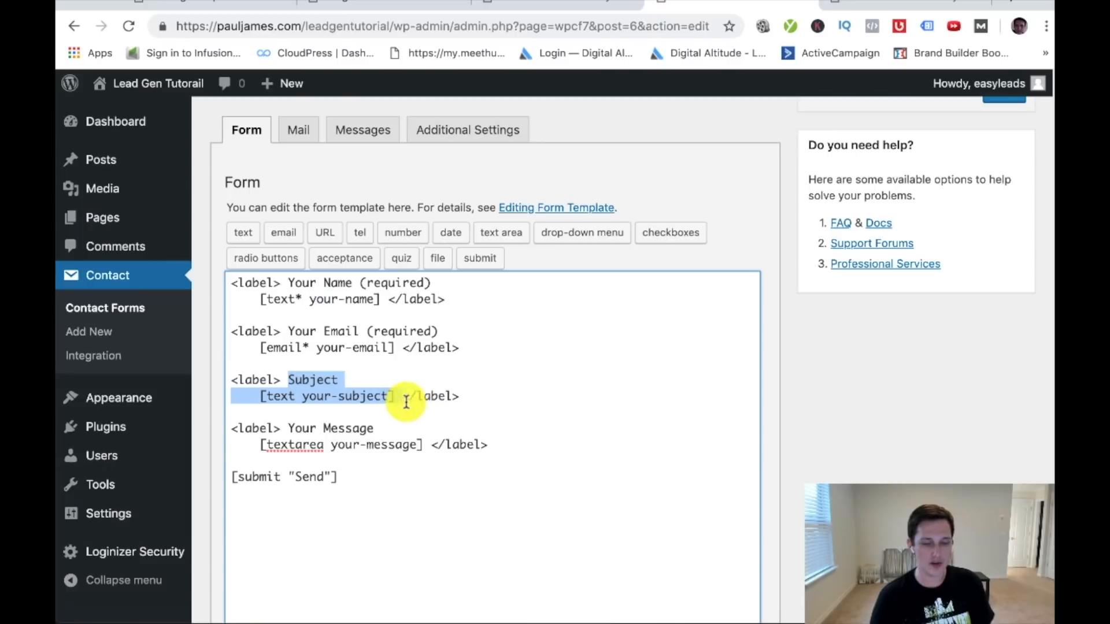
{"action": "left_click_drag", "start_coordinate": [302, 429], "coordinate": [449, 439]}
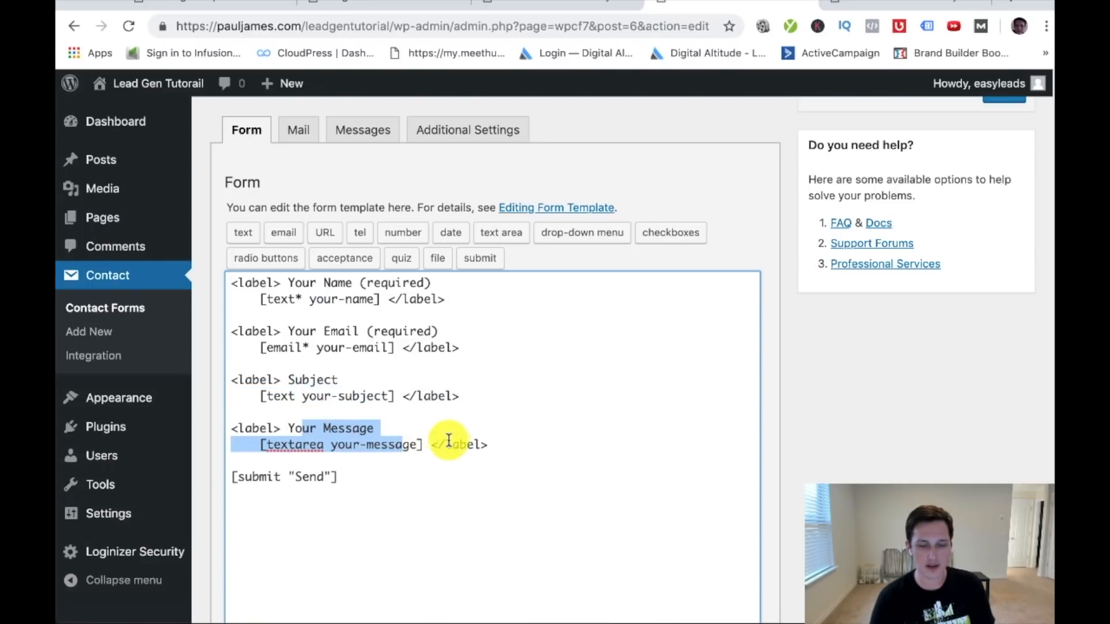
- Examine the contact form's mail settings, highlighting the recipient address, and return to the form template
{"action": "left_click", "coordinate": [298, 130]}
{"action": "scroll", "coordinate": [312, 189], "scroll_direction": "up", "scroll_amount": 3}
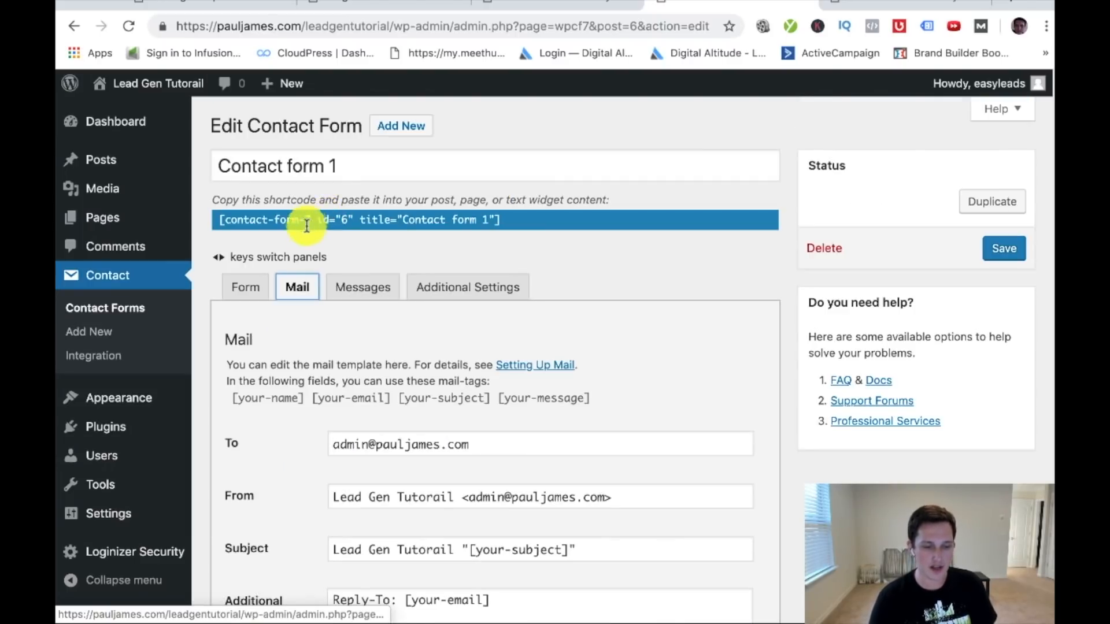
{"action": "scroll", "coordinate": [404, 317], "scroll_direction": "down", "scroll_amount": 3}
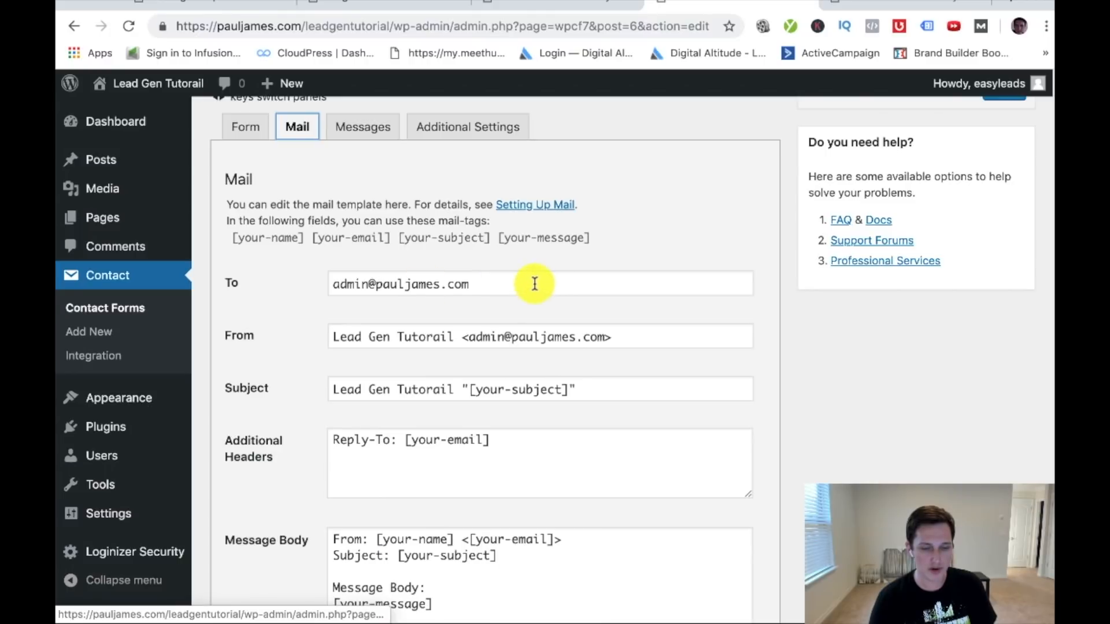
{"action": "left_click_drag", "start_coordinate": [532, 282], "coordinate": [293, 283]}
{"action": "left_click_drag", "start_coordinate": [500, 283], "coordinate": [307, 289]}
{"action": "scroll", "coordinate": [491, 361], "scroll_direction": "down", "scroll_amount": 1}
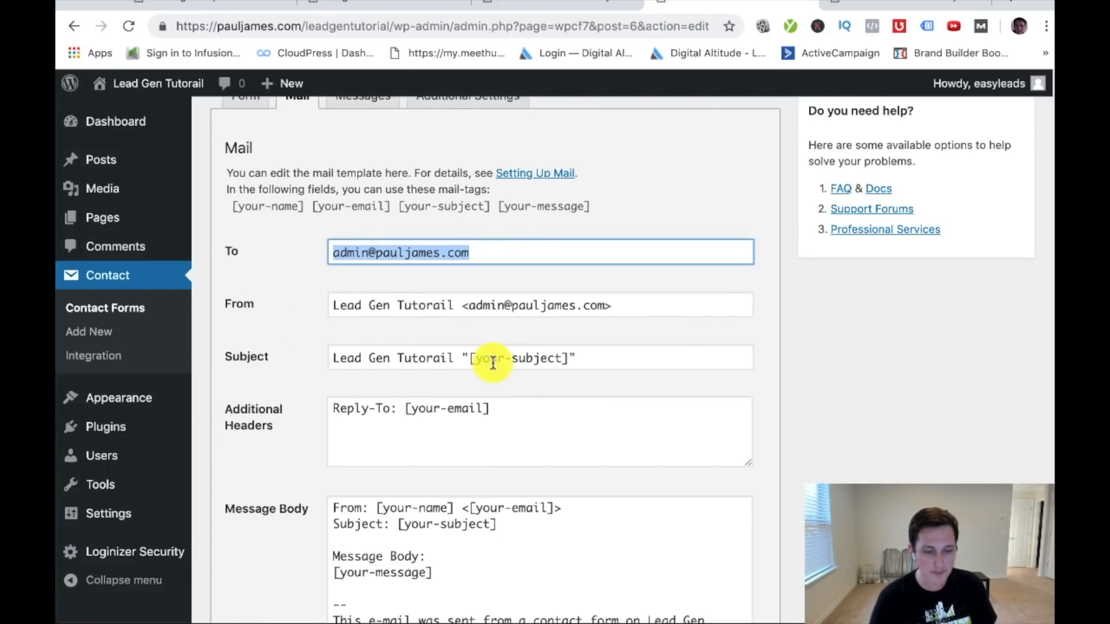
{"action": "scroll", "coordinate": [497, 381], "scroll_direction": "down", "scroll_amount": 4}
{"action": "scroll", "coordinate": [462, 260], "scroll_direction": "up", "scroll_amount": 4}
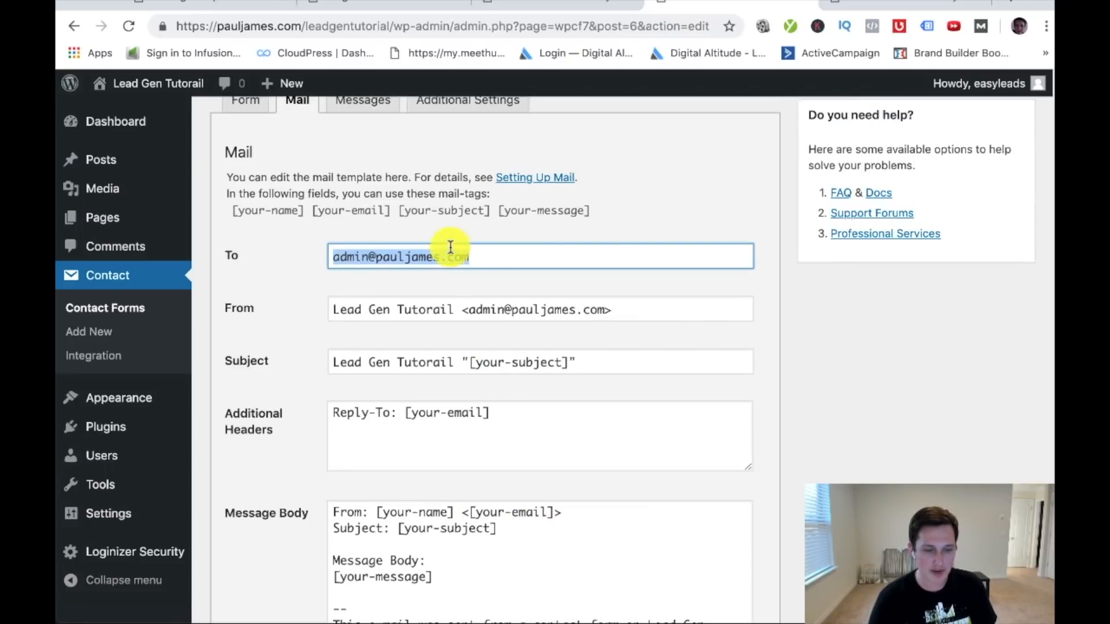
{"action": "left_click_drag", "start_coordinate": [513, 255], "coordinate": [317, 257]}
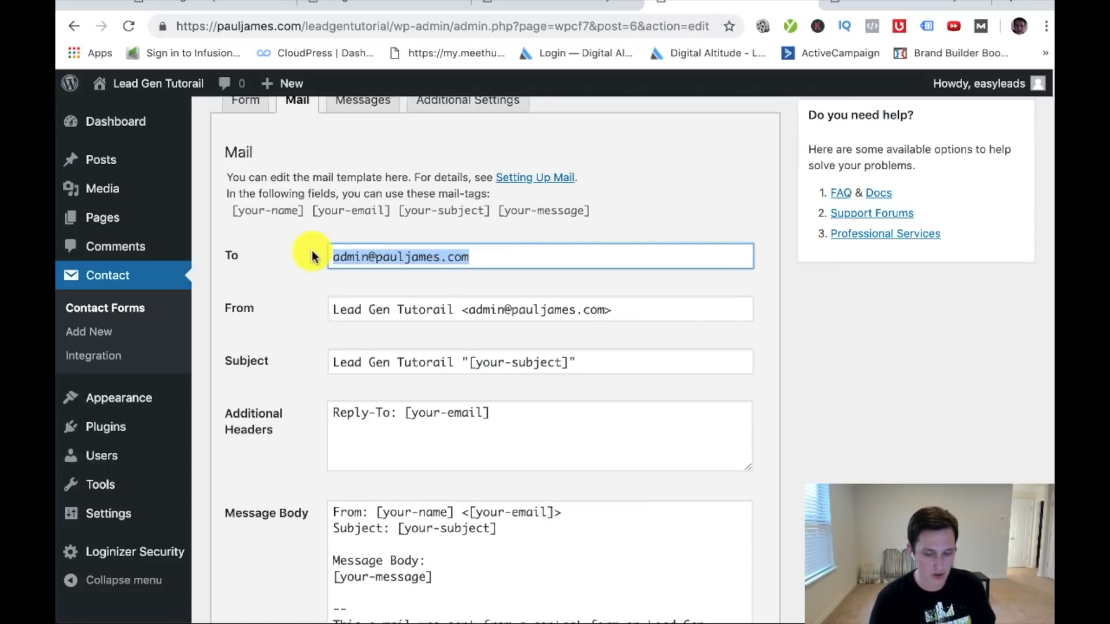
{"action": "scroll", "coordinate": [474, 318], "scroll_direction": "up", "scroll_amount": 5}
{"action": "left_click", "coordinate": [503, 393]}
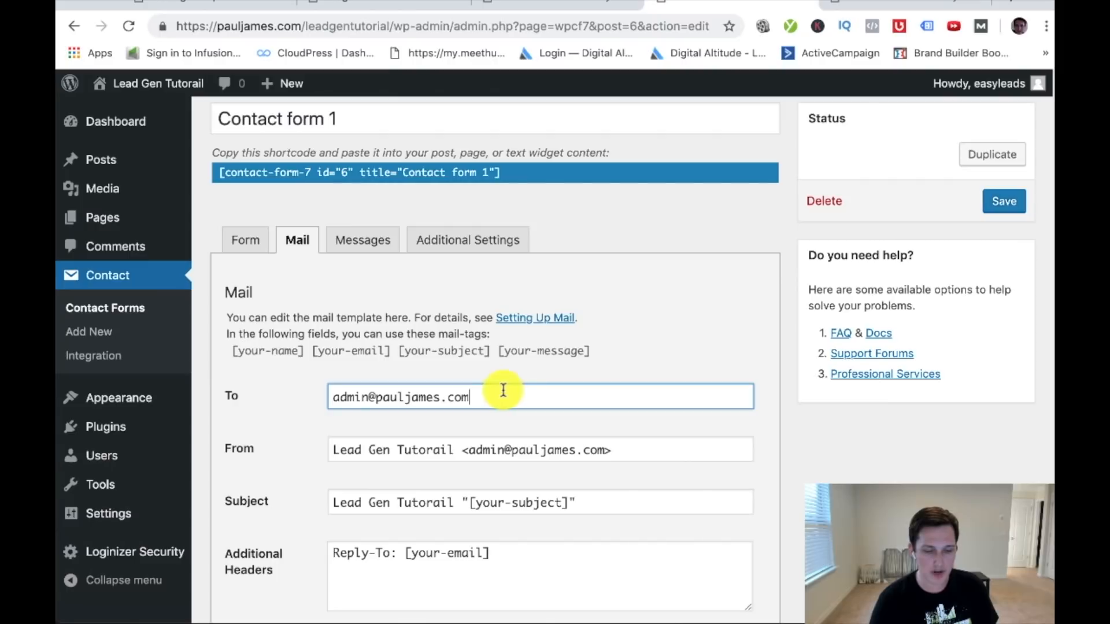
{"action": "left_click", "coordinate": [247, 241]}
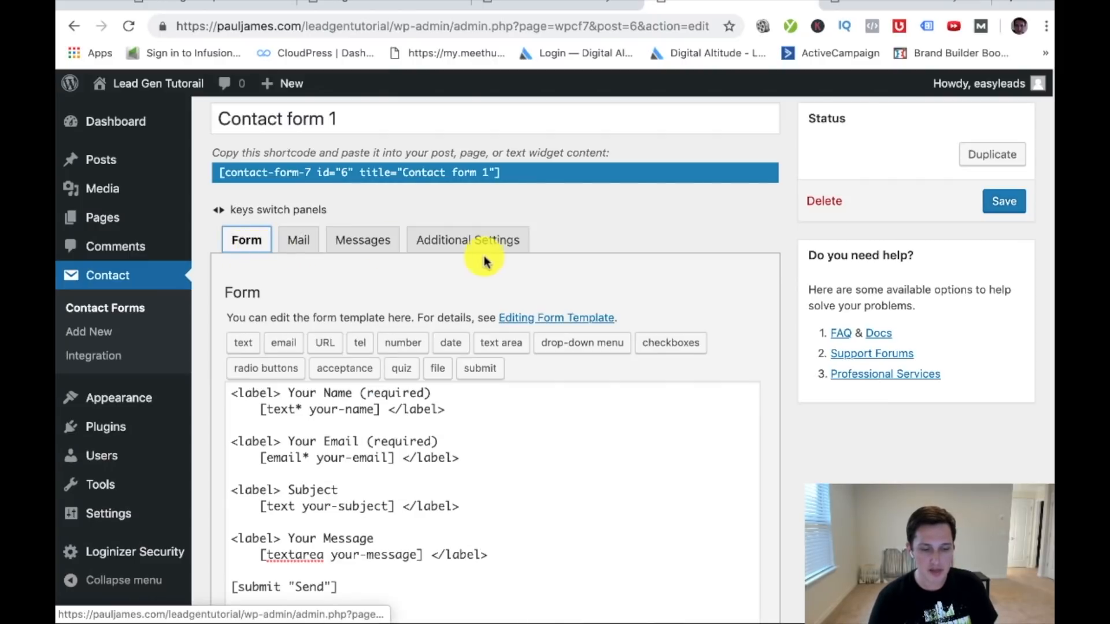
- Copy the shortcode of Contact form 1
{"action": "scroll", "coordinate": [606, 314], "scroll_direction": "down", "scroll_amount": 5}
{"action": "scroll", "coordinate": [605, 314], "scroll_direction": "up", "scroll_amount": 6}
{"action": "left_click", "coordinate": [533, 215]}
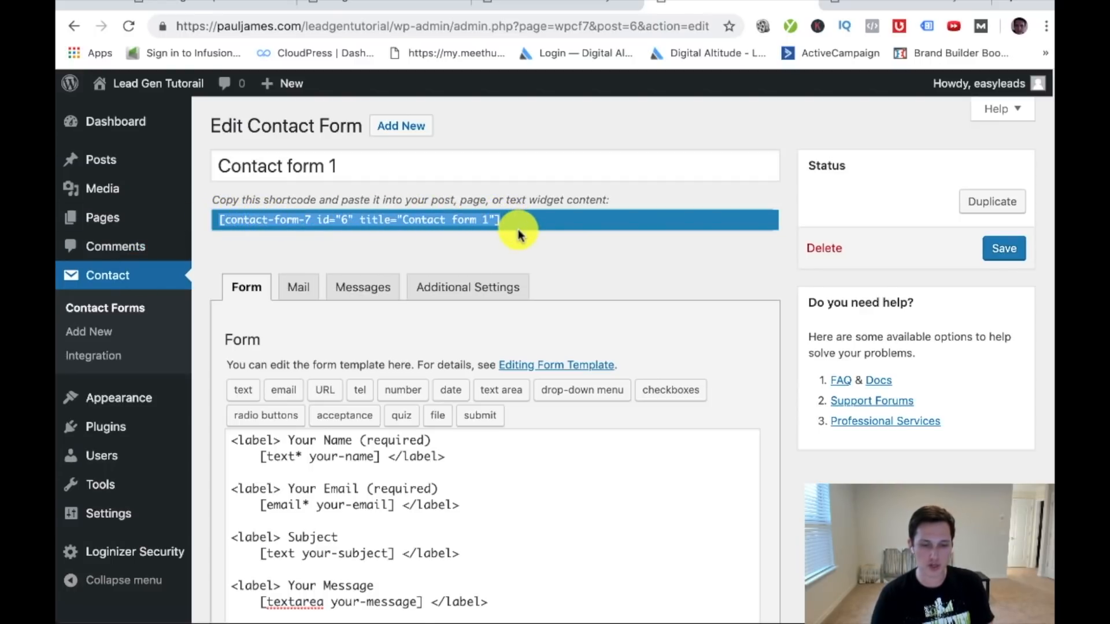
{"action": "right_click", "coordinate": [501, 218]}
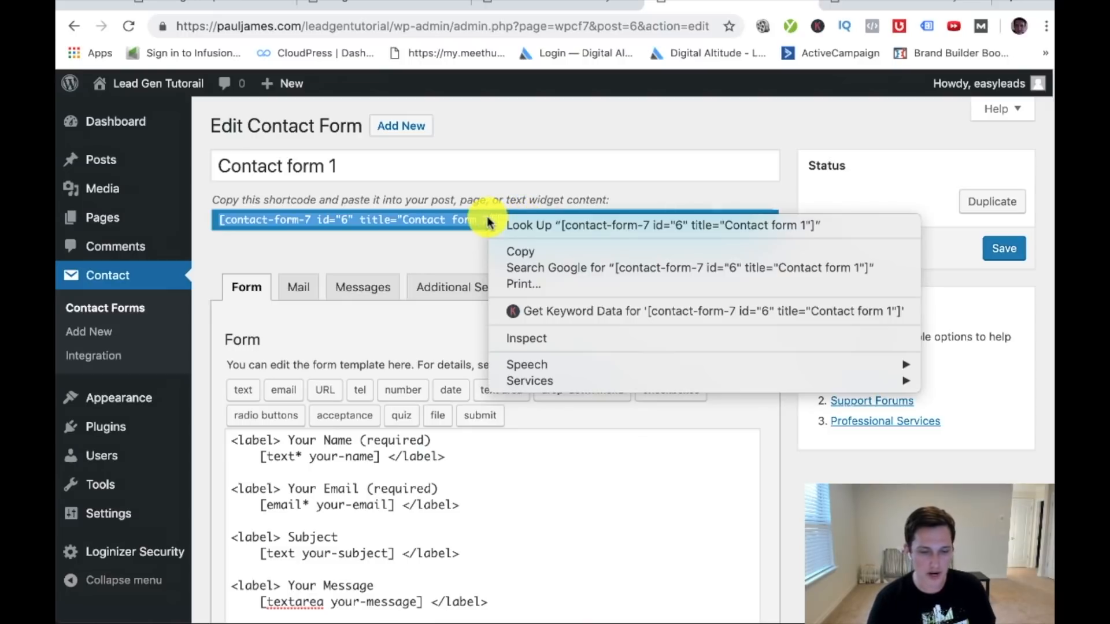
{"action": "left_click", "coordinate": [532, 242]}
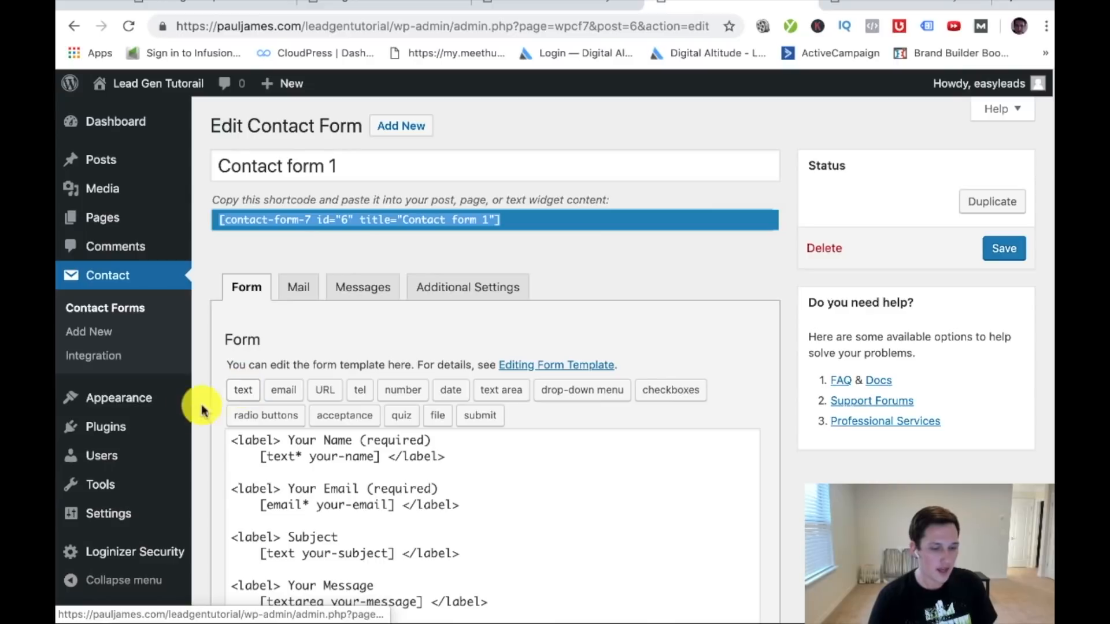
- Open the site's widget management and delete the Search and Recent Posts widgets from the Sidebar
{"action": "mouse_move", "coordinate": [158, 408]}
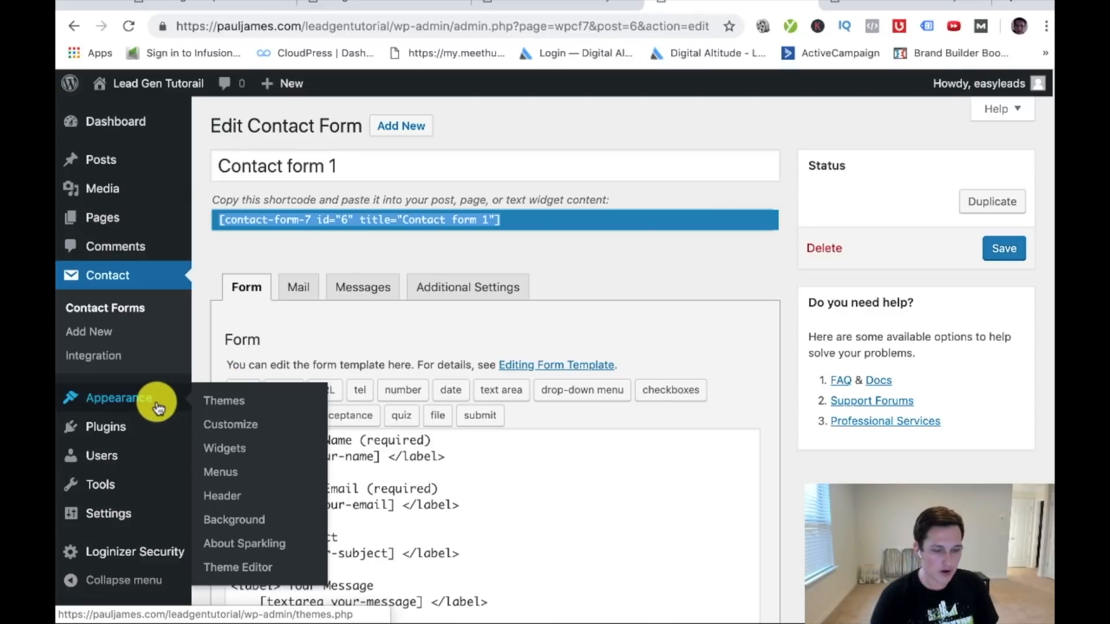
{"action": "left_click", "coordinate": [239, 450]}
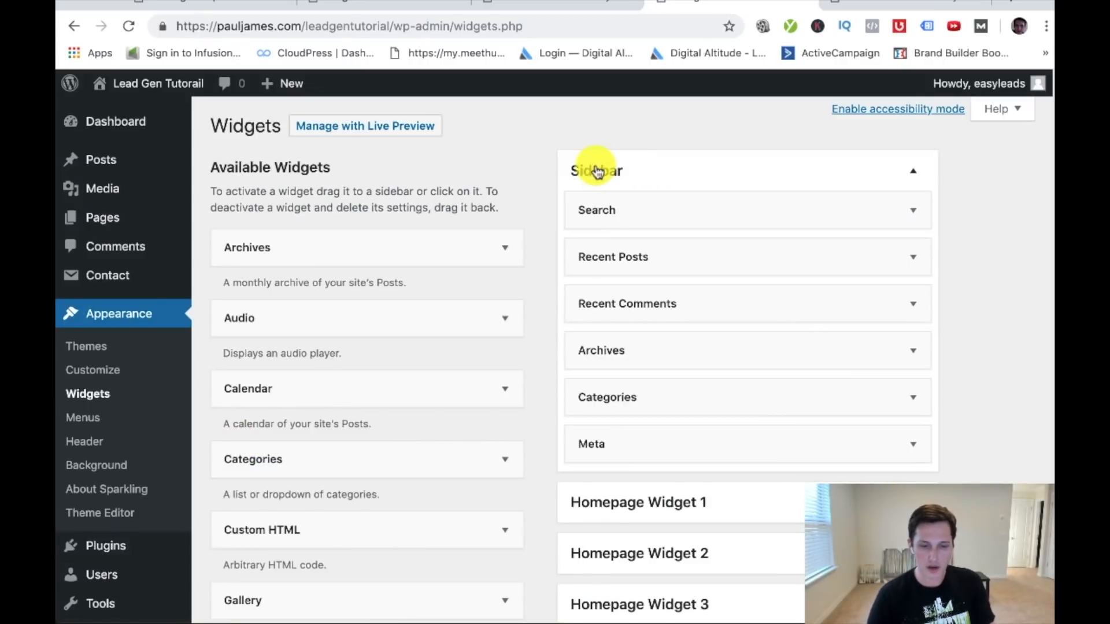
{"action": "left_click", "coordinate": [914, 212]}
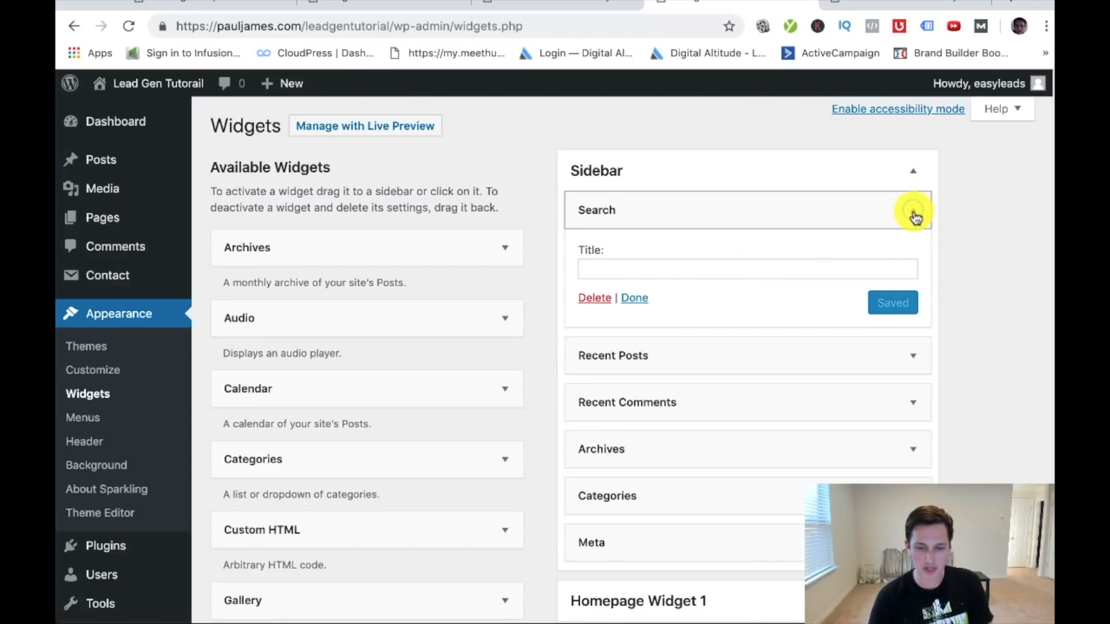
{"action": "left_click", "coordinate": [595, 306]}
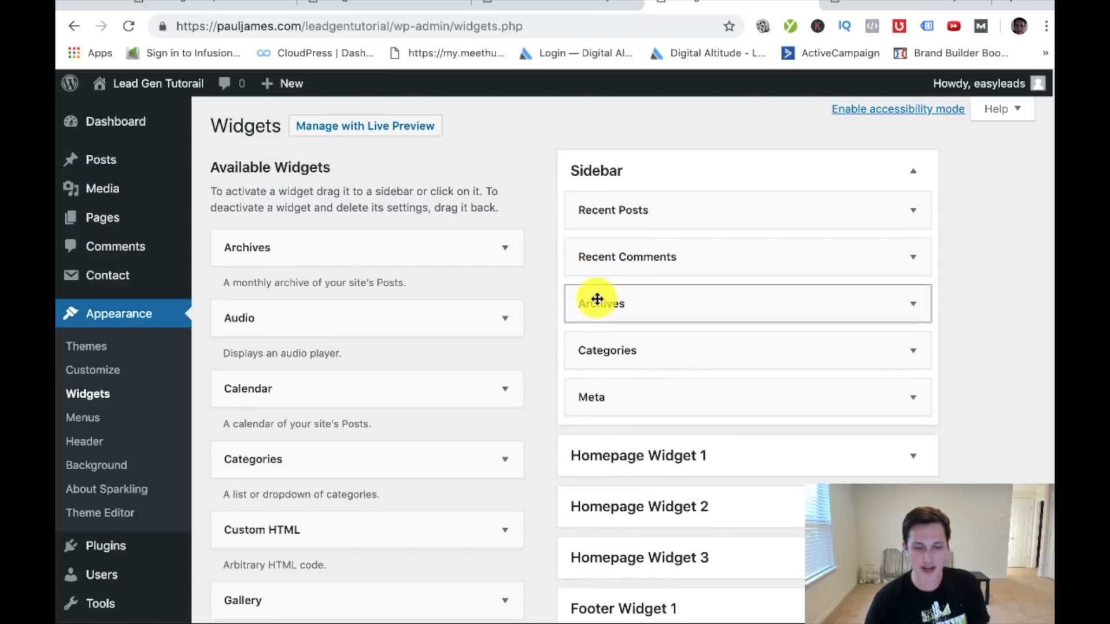
{"action": "left_click", "coordinate": [912, 213]}
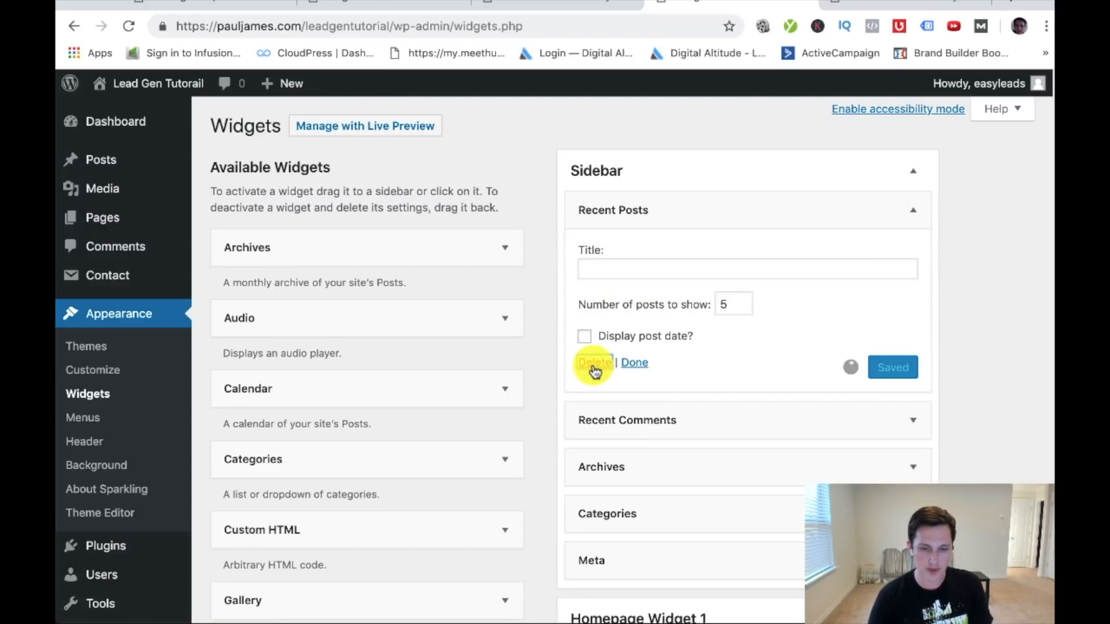
{"action": "left_click", "coordinate": [595, 363]}
- Look over the full sidebar on the site's live homepage and return to widget management
{"action": "left_click", "coordinate": [899, 6]}
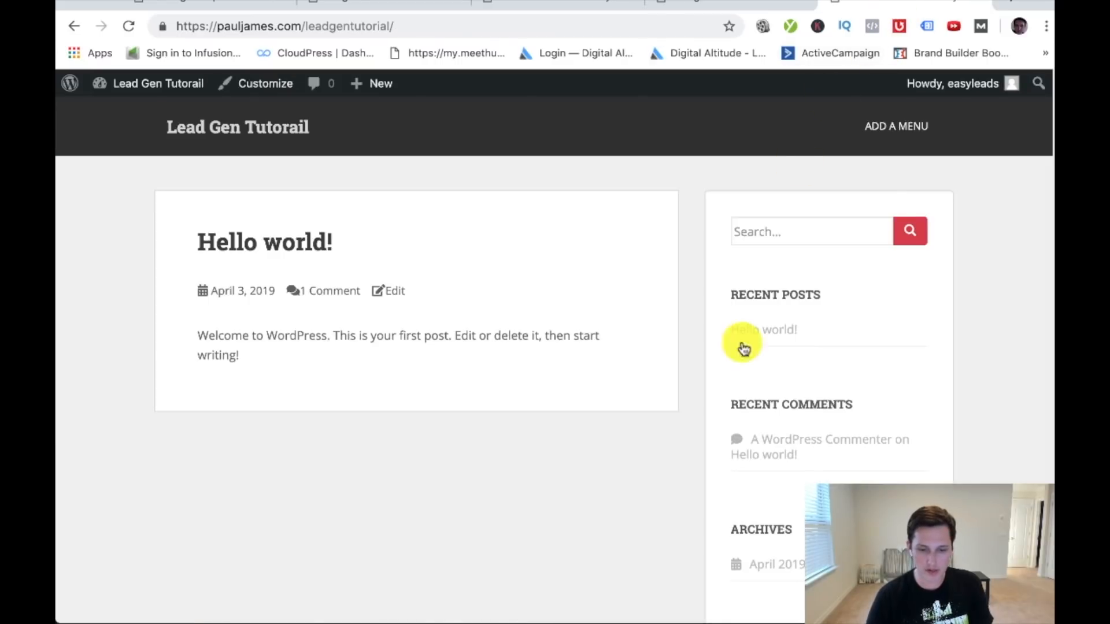
{"action": "scroll", "coordinate": [746, 339], "scroll_direction": "down", "scroll_amount": 10}
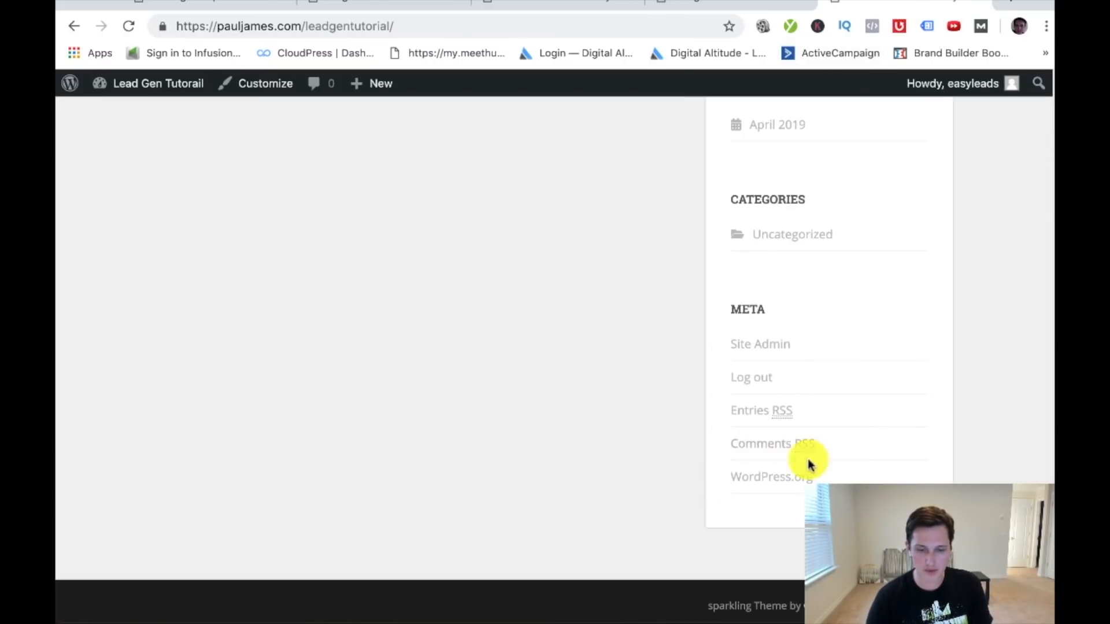
{"action": "scroll", "coordinate": [784, 460], "scroll_direction": "up", "scroll_amount": 10}
{"action": "left_click", "coordinate": [729, 5]}
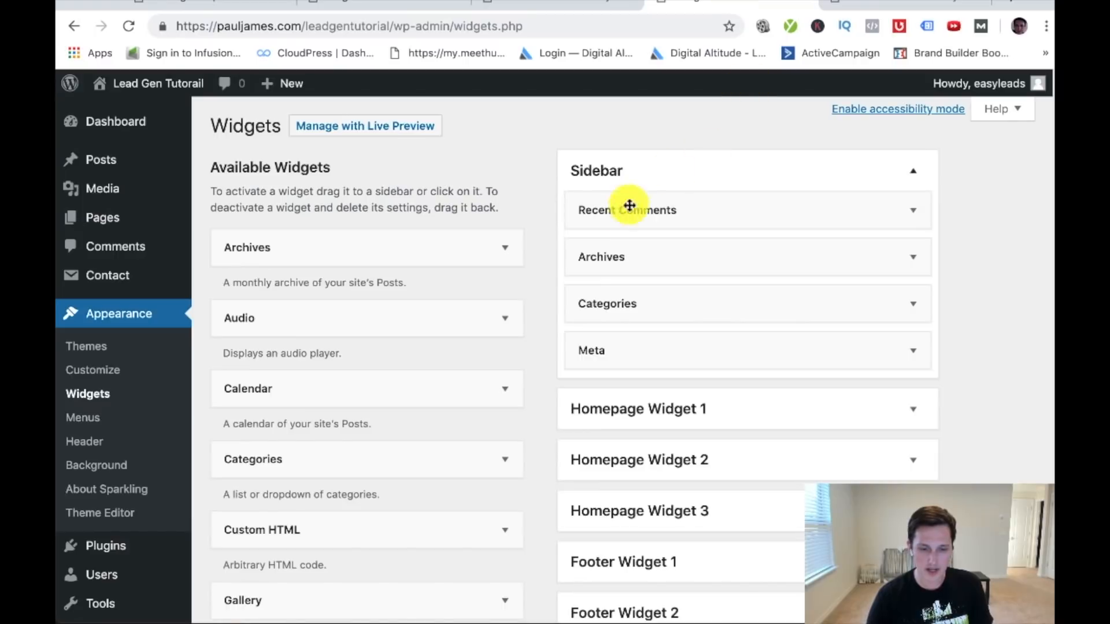
- Delete the Recent Comments, Archives, Categories and Meta widgets from the Sidebar
{"action": "left_click", "coordinate": [913, 209]}
{"action": "left_click", "coordinate": [596, 335]}
{"action": "left_click", "coordinate": [912, 210]}
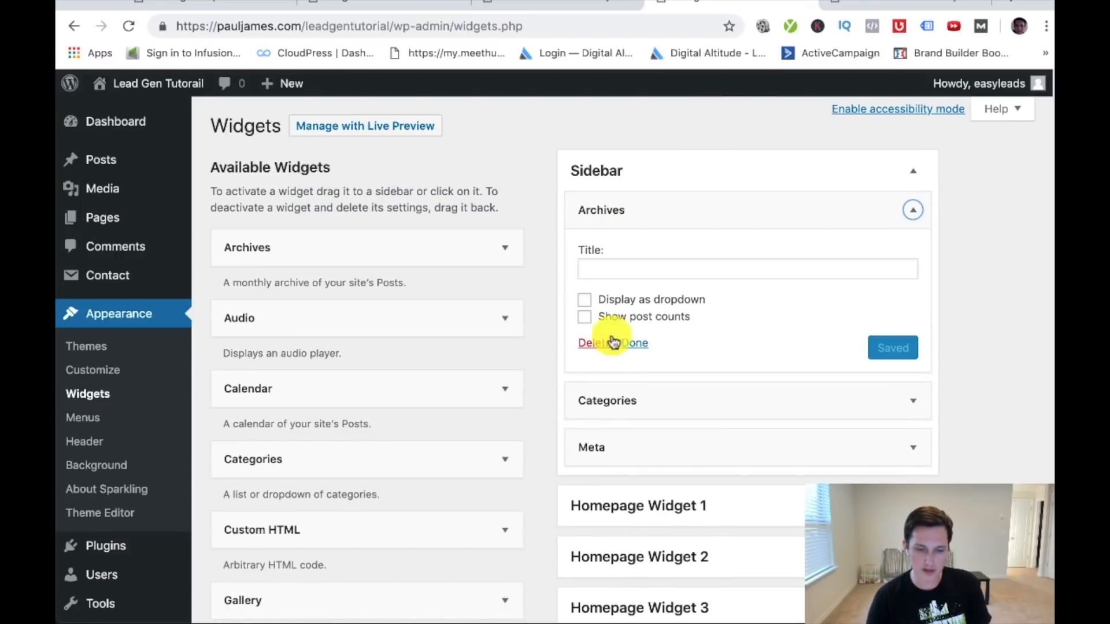
{"action": "left_click", "coordinate": [594, 344]}
{"action": "left_click", "coordinate": [909, 209]}
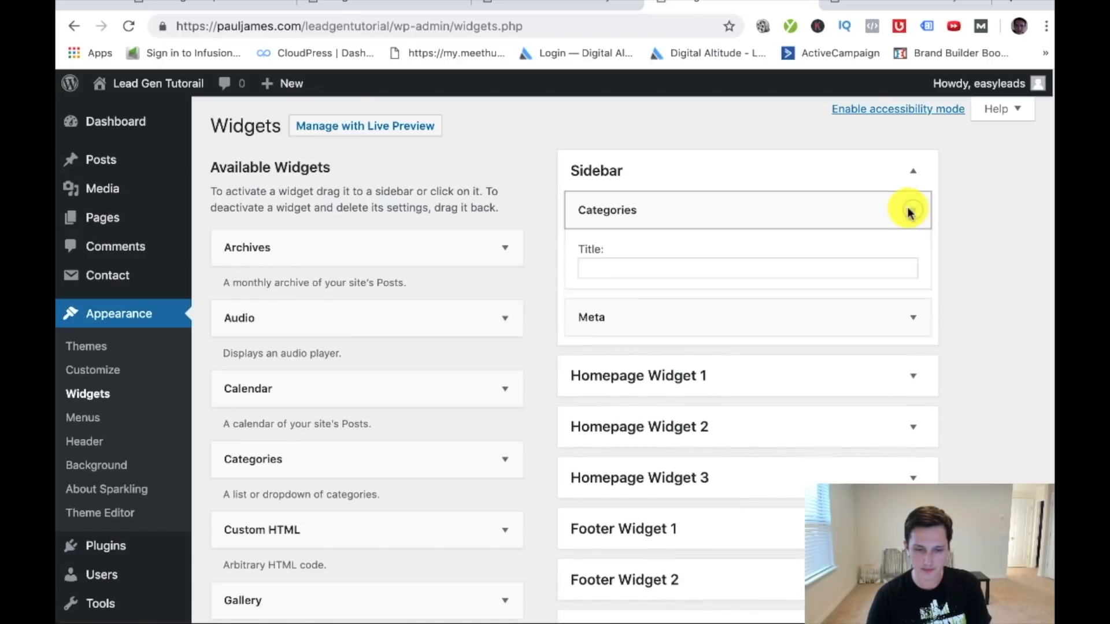
{"action": "left_click", "coordinate": [595, 361]}
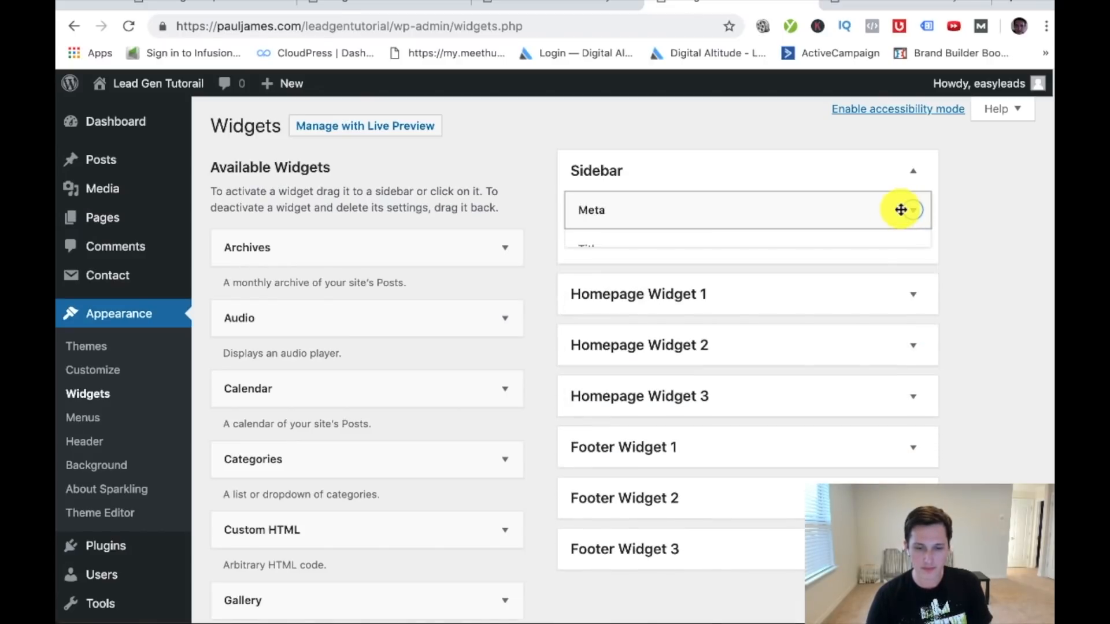
{"action": "left_click", "coordinate": [901, 209]}
{"action": "left_click", "coordinate": [594, 298]}
- Check the live homepage's sidebar against the Sidebar widget area, reloading the widgets page in between
{"action": "left_click", "coordinate": [881, 7]}
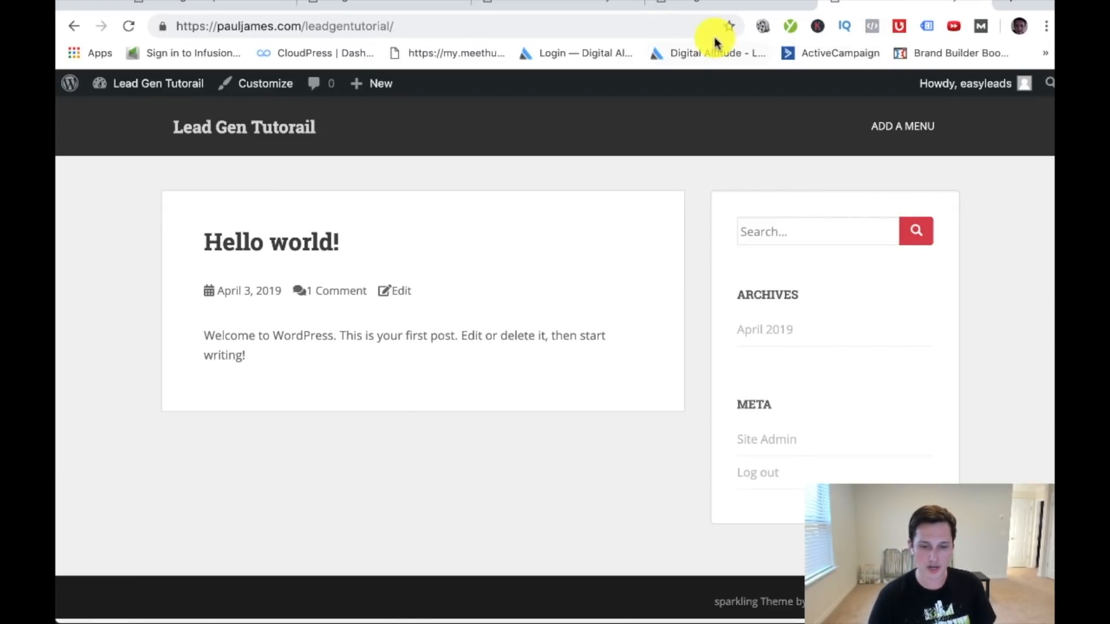
{"action": "left_click", "coordinate": [702, 4]}
{"action": "left_click", "coordinate": [911, 298]}
{"action": "left_click", "coordinate": [916, 299]}
{"action": "scroll", "coordinate": [905, 309], "scroll_direction": "down", "scroll_amount": 3}
{"action": "scroll", "coordinate": [902, 308], "scroll_direction": "up", "scroll_amount": 3}
{"action": "key", "text": "super+r"}
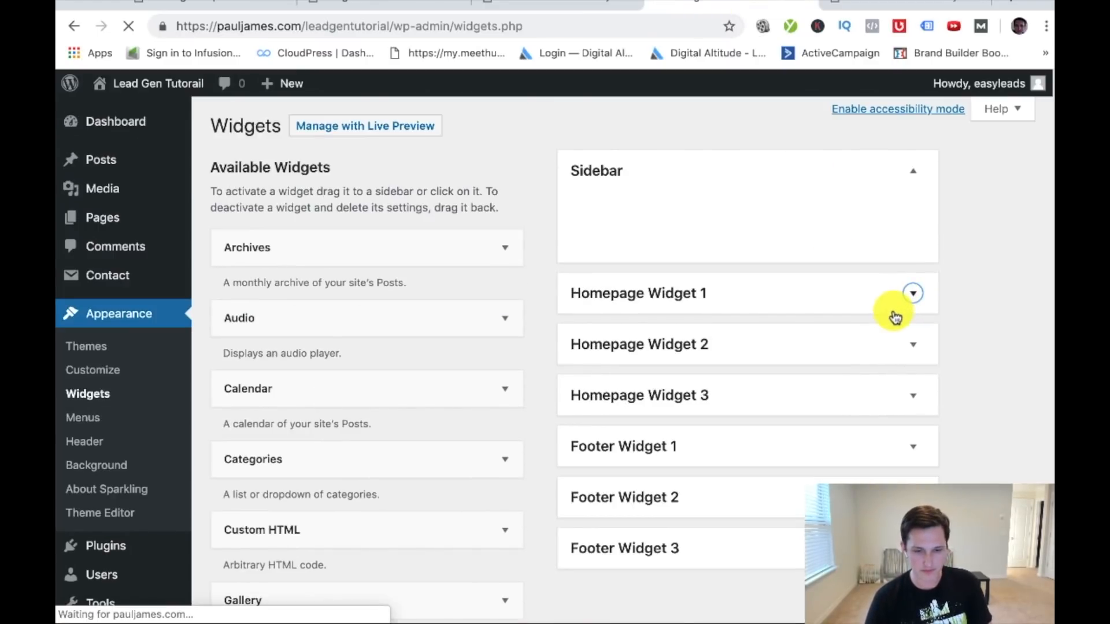
{"action": "left_click", "coordinate": [877, 8]}
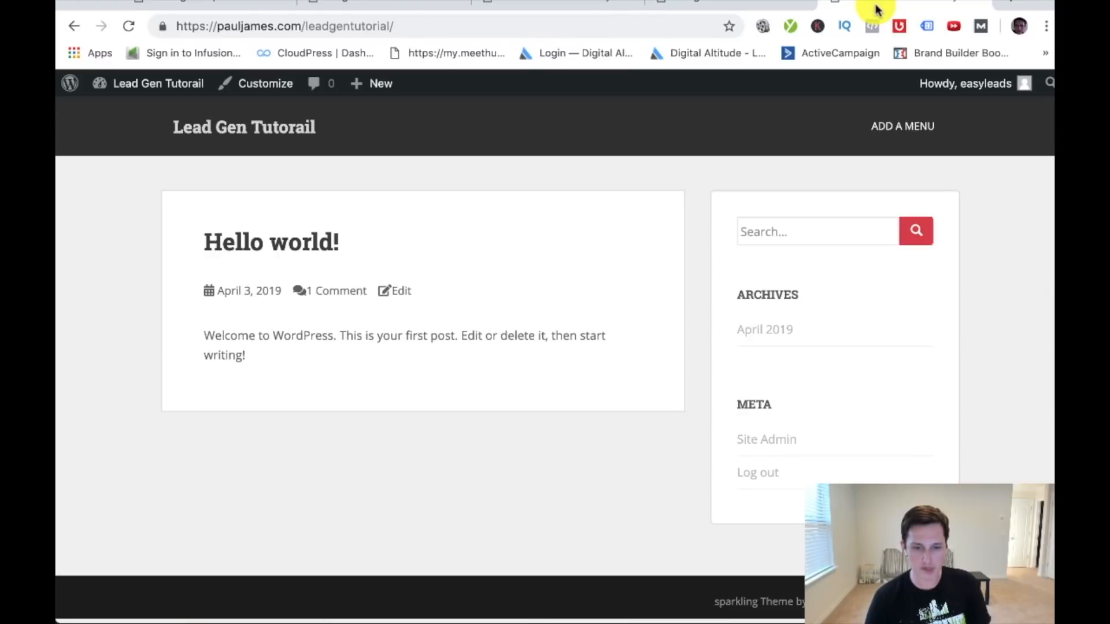
{"action": "left_click", "coordinate": [731, 7]}
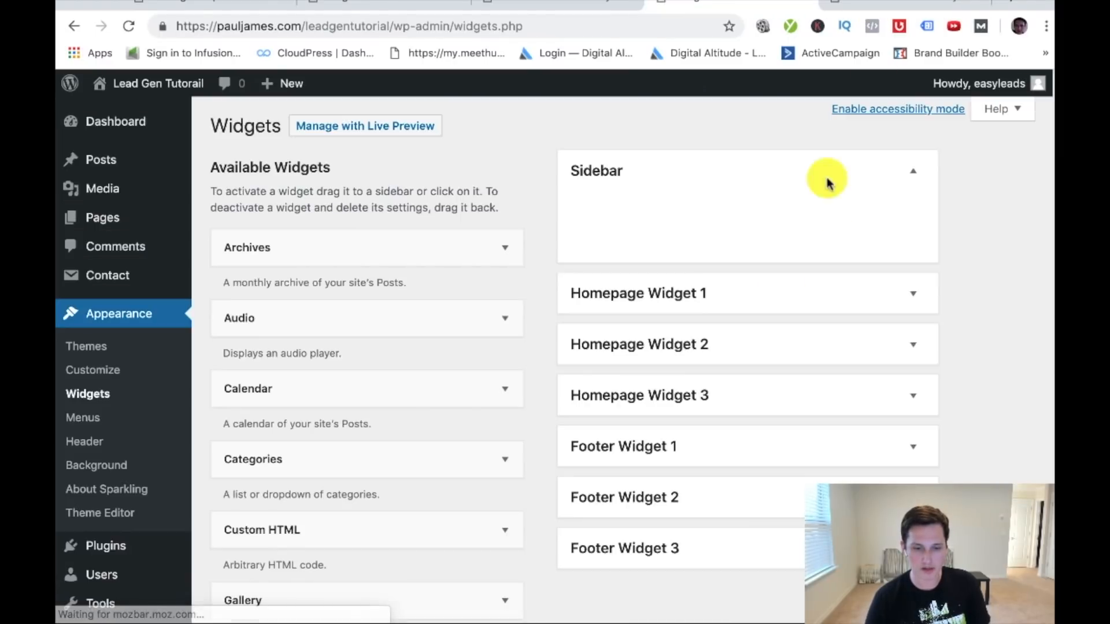
- Expand the Homepage and Footer widget areas and look through the list of available widgets
{"action": "left_click", "coordinate": [911, 289]}
{"action": "left_click", "coordinate": [911, 413]}
{"action": "scroll", "coordinate": [896, 341], "scroll_direction": "down", "scroll_amount": 5}
{"action": "left_click", "coordinate": [915, 238]}
{"action": "scroll", "coordinate": [919, 289], "scroll_direction": "down", "scroll_amount": 2}
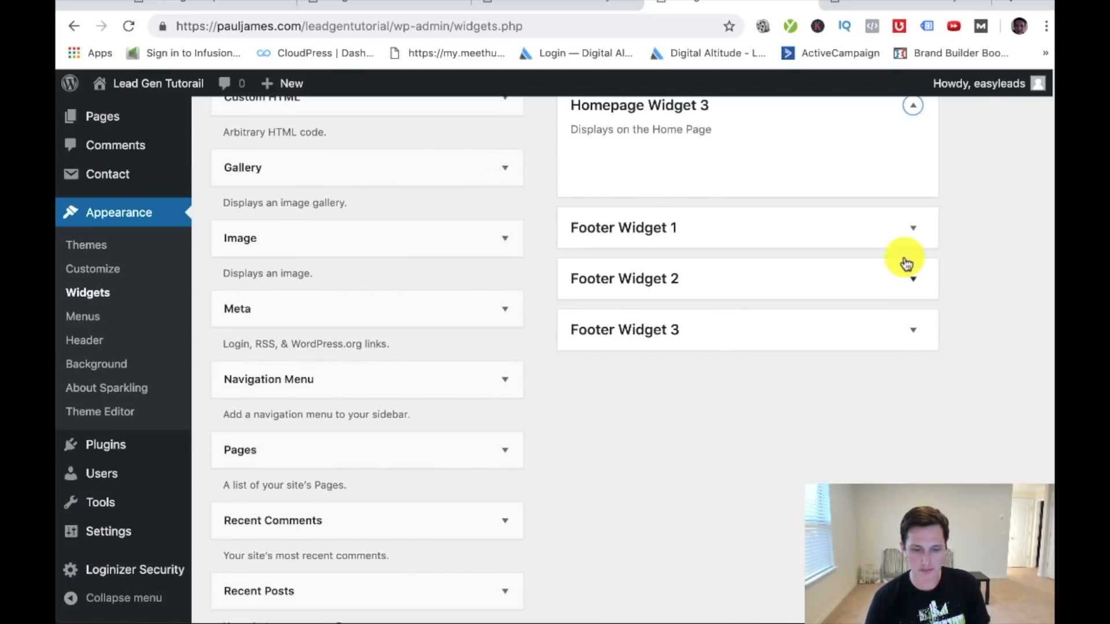
{"action": "left_click", "coordinate": [911, 232]}
{"action": "left_click", "coordinate": [918, 350]}
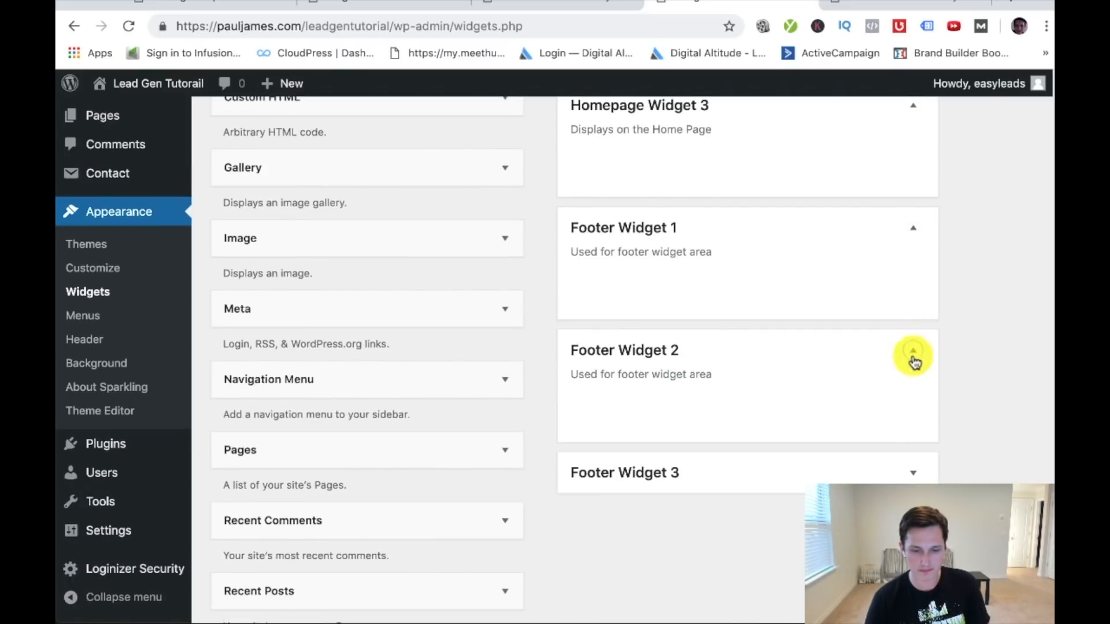
{"action": "left_click", "coordinate": [913, 471]}
{"action": "scroll", "coordinate": [918, 461], "scroll_direction": "up", "scroll_amount": 7}
{"action": "scroll", "coordinate": [315, 346], "scroll_direction": "down", "scroll_amount": 14}
{"action": "scroll", "coordinate": [327, 333], "scroll_direction": "up", "scroll_amount": 14}
{"action": "scroll", "coordinate": [347, 341], "scroll_direction": "down", "scroll_amount": 9}
{"action": "scroll", "coordinate": [358, 352], "scroll_direction": "up", "scroll_amount": 9}
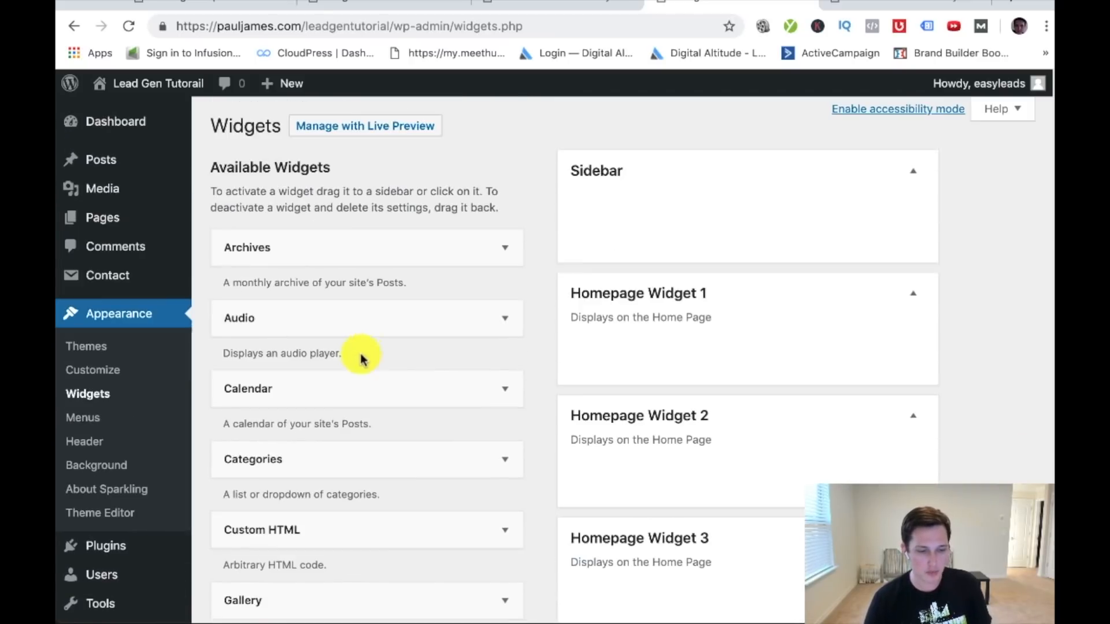
- Add a Custom HTML widget to the Sidebar containing [contact-form-7 id="6" title="Contact form 1"] and check it on the reloaded homepage
{"action": "left_click_drag", "start_coordinate": [301, 526], "coordinate": [651, 220]}
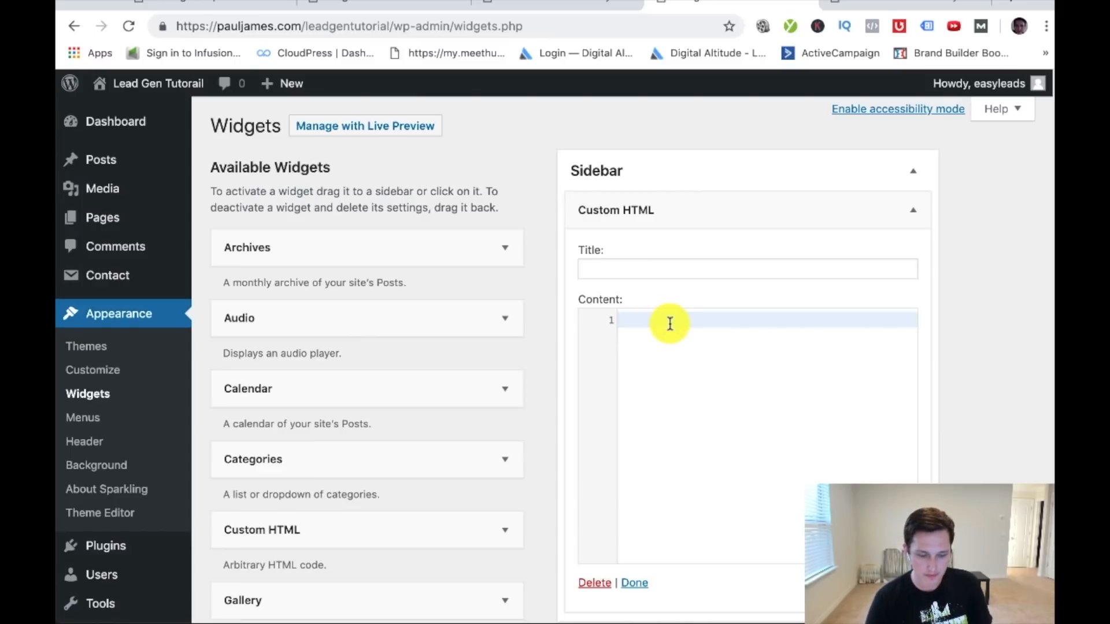
{"action": "type", "text": "[contact-form-7 id=\"6\" title=\"Contact form 1\"]"}
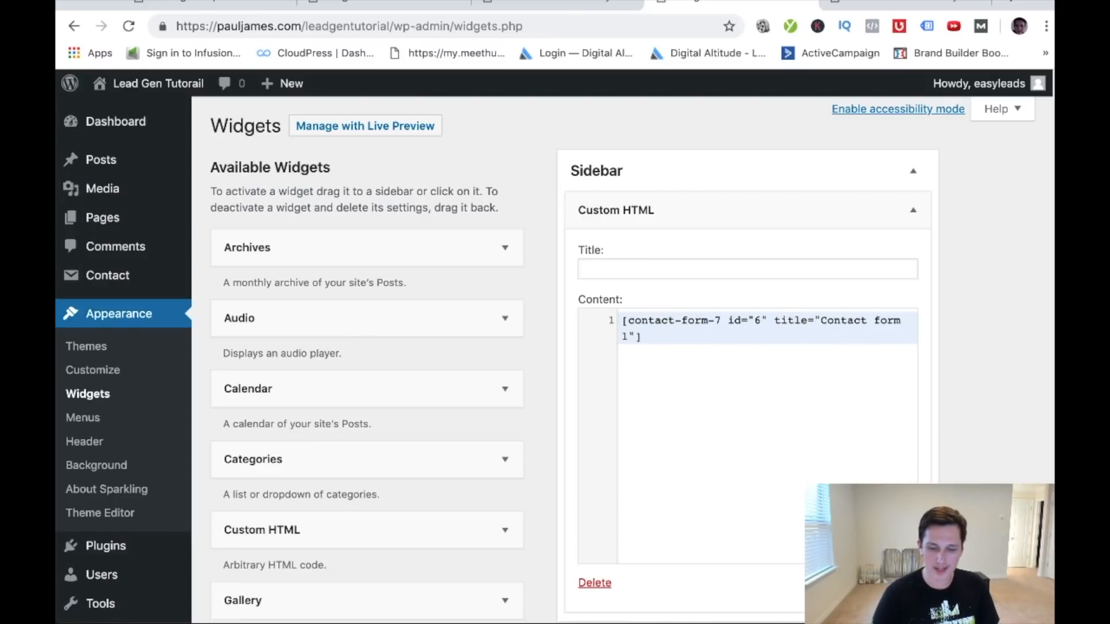
{"action": "left_click", "coordinate": [883, 12]}
{"action": "key", "text": "super+r"}
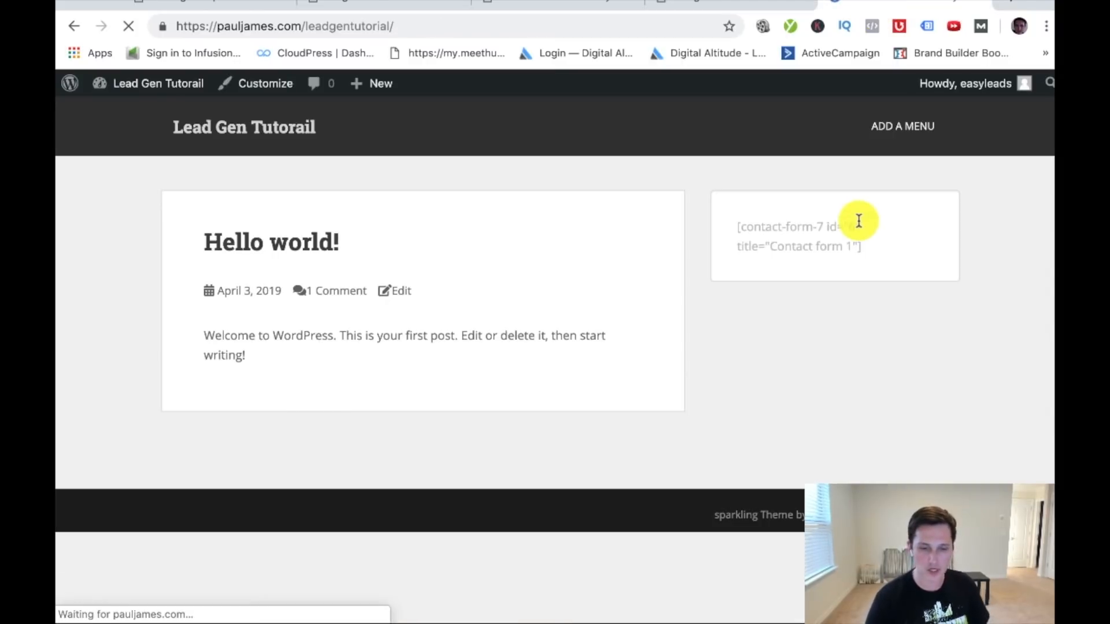
{"action": "left_click", "coordinate": [731, 4]}
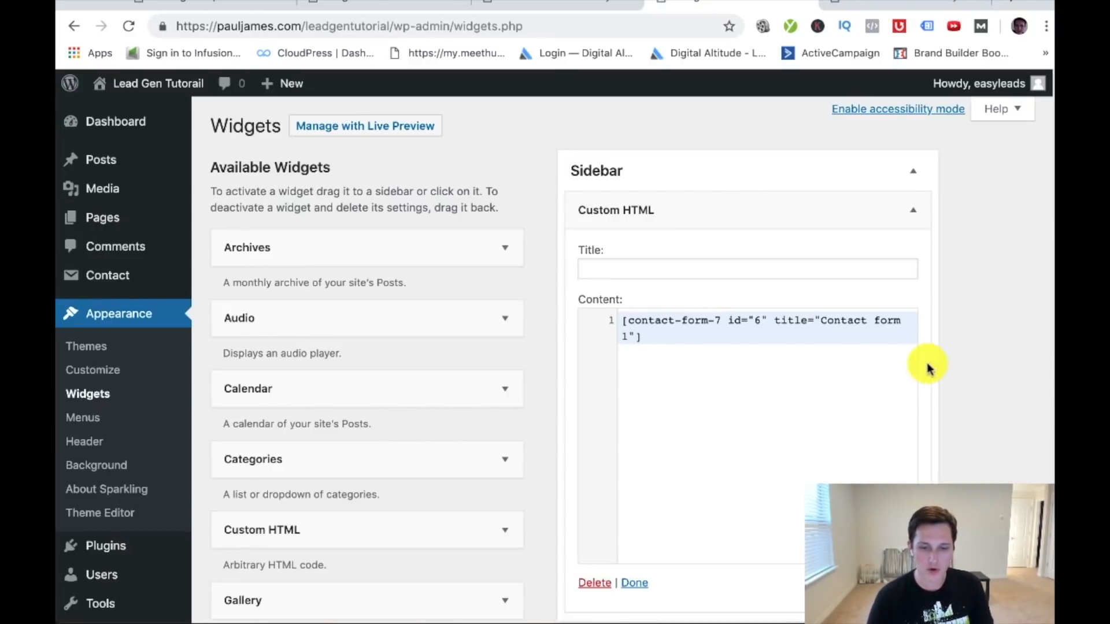
- Add a Text widget to the Sidebar and paste [contact-form-7 id="6" title="Contact form 1"] as its content
{"action": "scroll", "coordinate": [426, 427], "scroll_direction": "down", "scroll_amount": 15}
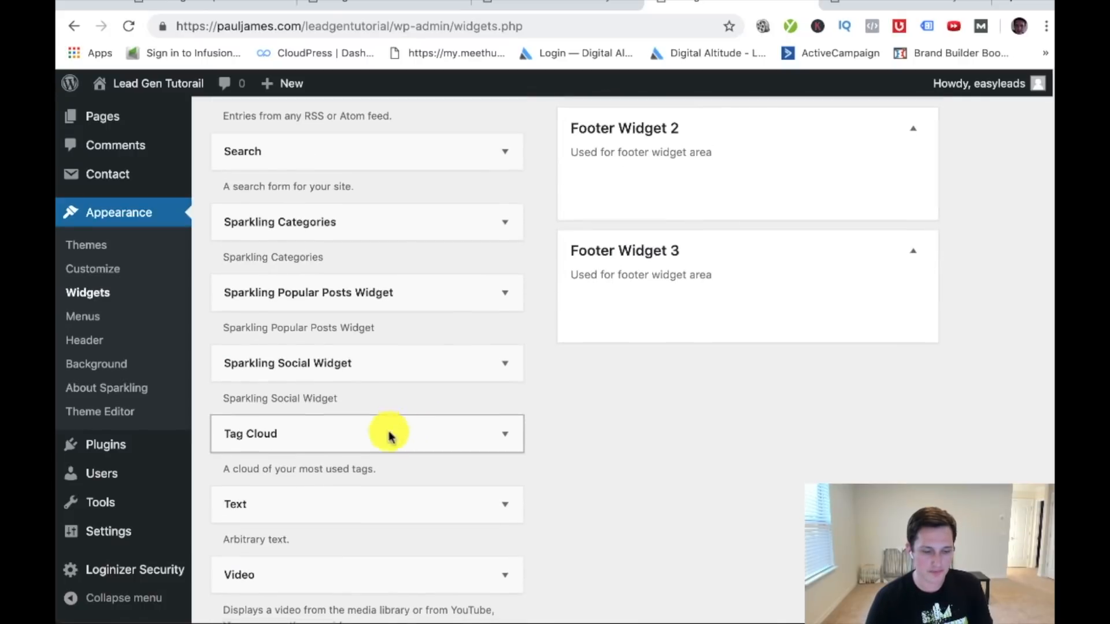
{"action": "left_click_drag", "start_coordinate": [288, 484], "coordinate": [668, 272]}
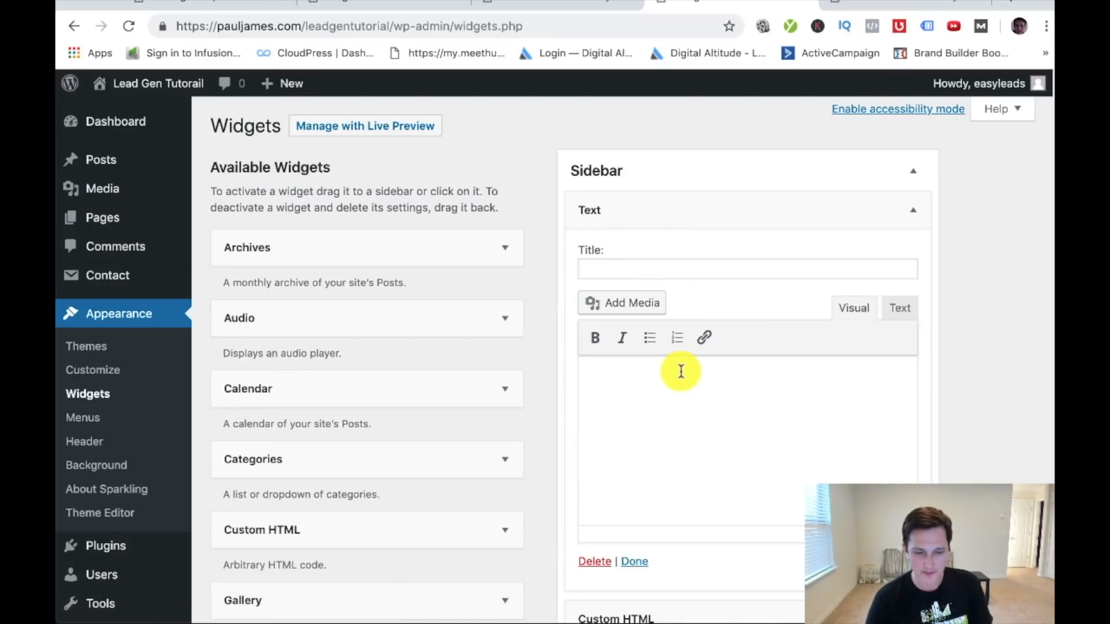
{"action": "type", "text": "[contact-form-7 id=\"6\" title=\"Contact form 1\"]"}
{"action": "scroll", "coordinate": [867, 370], "scroll_direction": "down", "scroll_amount": 3}
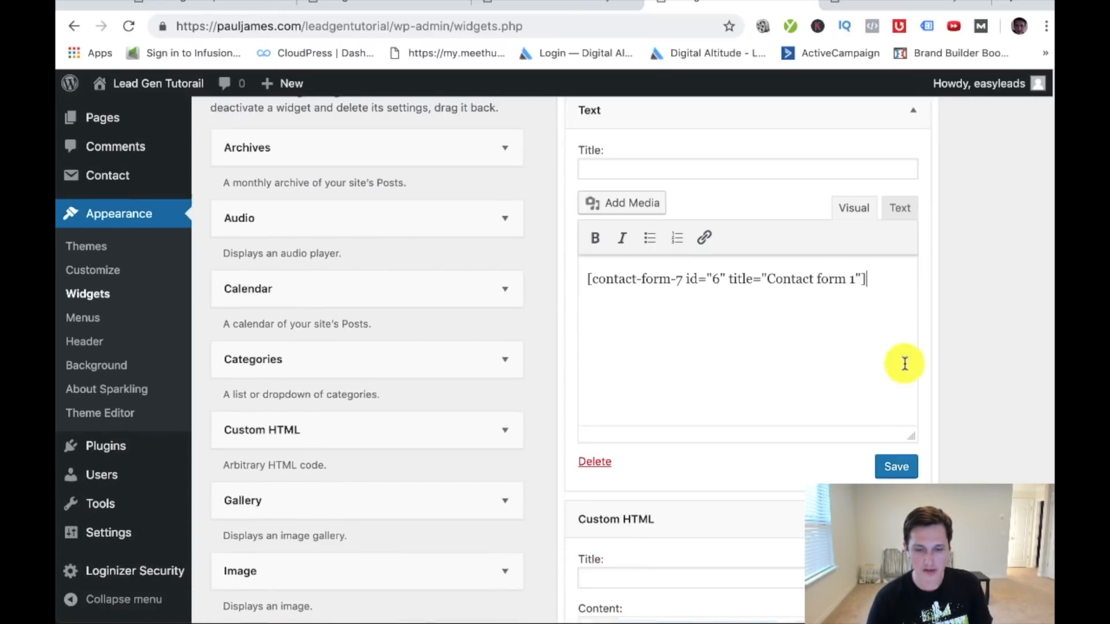
{"action": "left_click_drag", "start_coordinate": [867, 247], "coordinate": [579, 245]}
- Delete the Custom HTML widget from the Sidebar
{"action": "scroll", "coordinate": [954, 441], "scroll_direction": "down", "scroll_amount": 3}
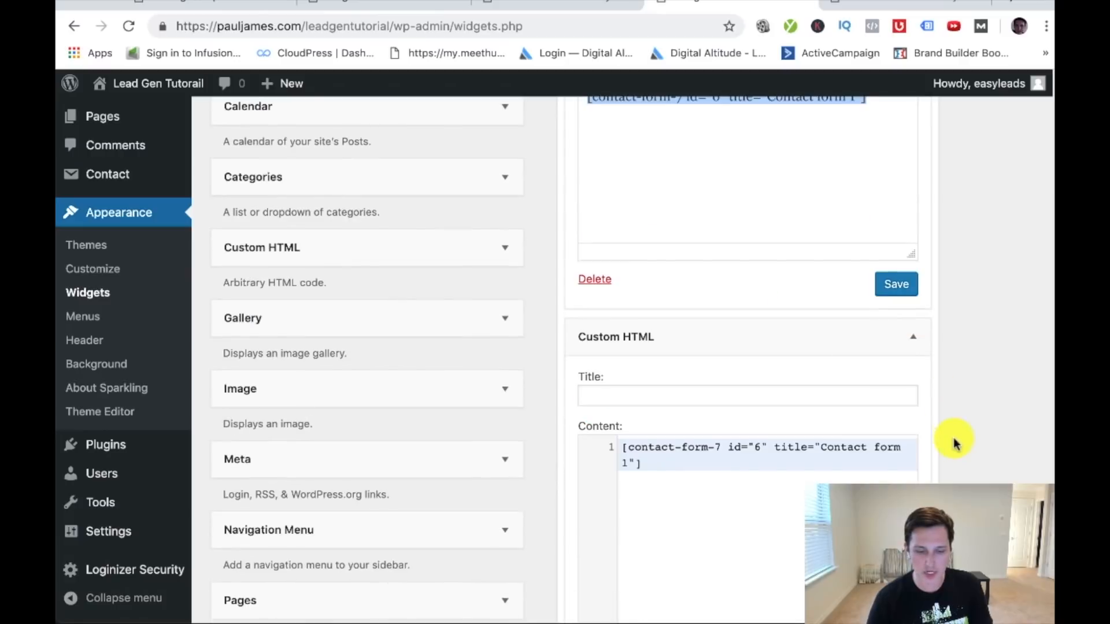
{"action": "left_click", "coordinate": [912, 345]}
{"action": "scroll", "coordinate": [677, 402], "scroll_direction": "down", "scroll_amount": 6}
{"action": "left_click", "coordinate": [586, 374]}
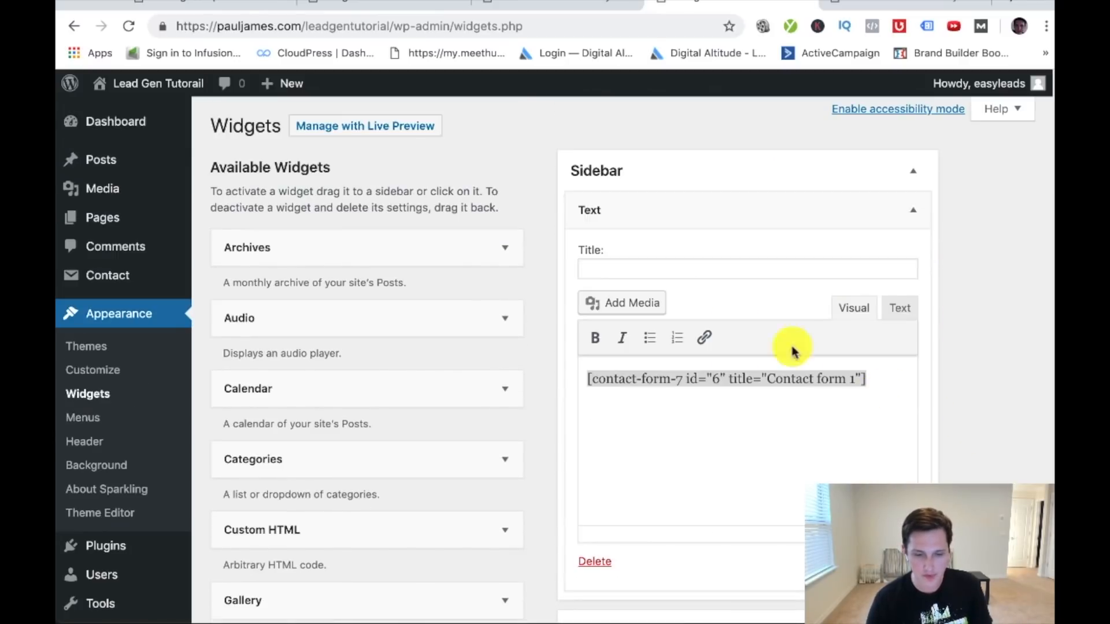
- Save the Sidebar's Text widget holding the contact form shortcode and switch to the site's homepage
{"action": "scroll", "coordinate": [355, 355], "scroll_direction": "down", "scroll_amount": 20}
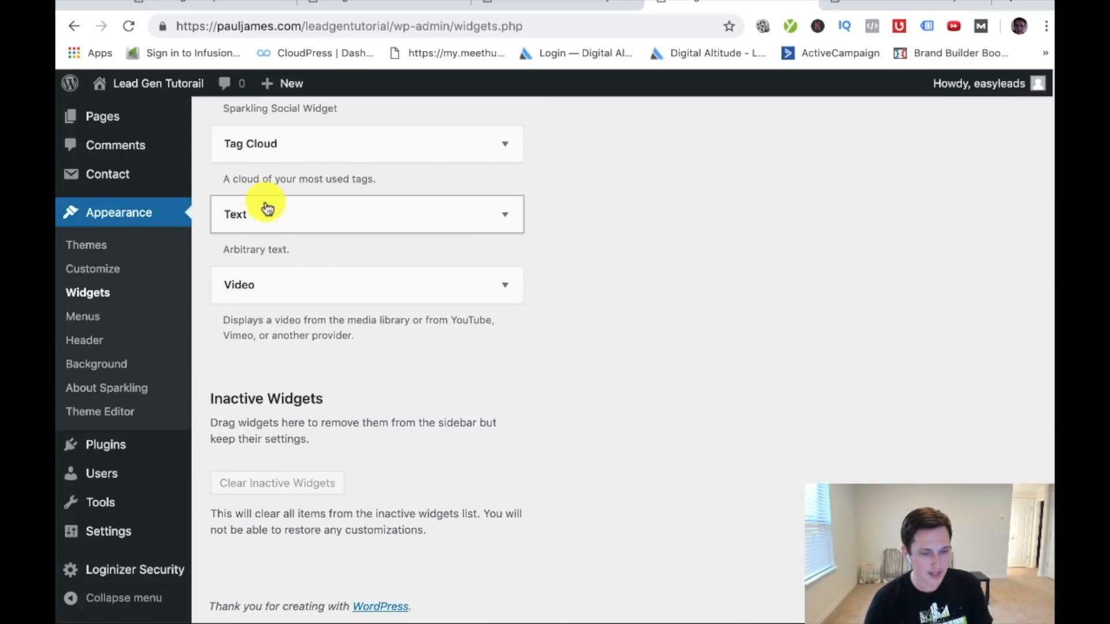
{"action": "scroll", "coordinate": [657, 303], "scroll_direction": "up", "scroll_amount": 20}
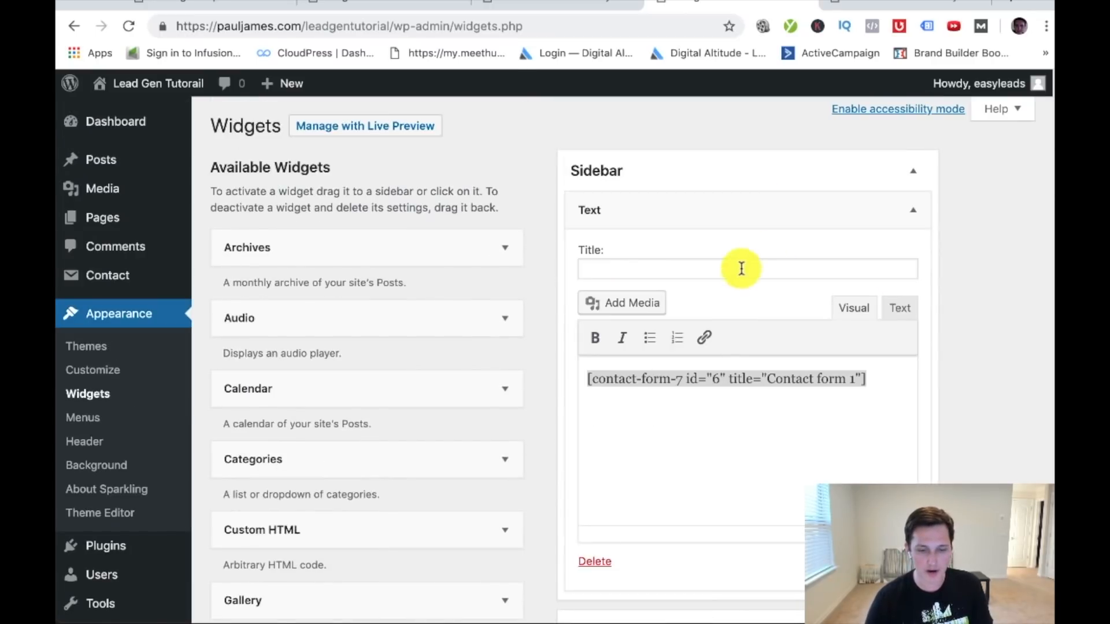
{"action": "left_click", "coordinate": [769, 401]}
{"action": "left_click_drag", "start_coordinate": [870, 382], "coordinate": [559, 384]}
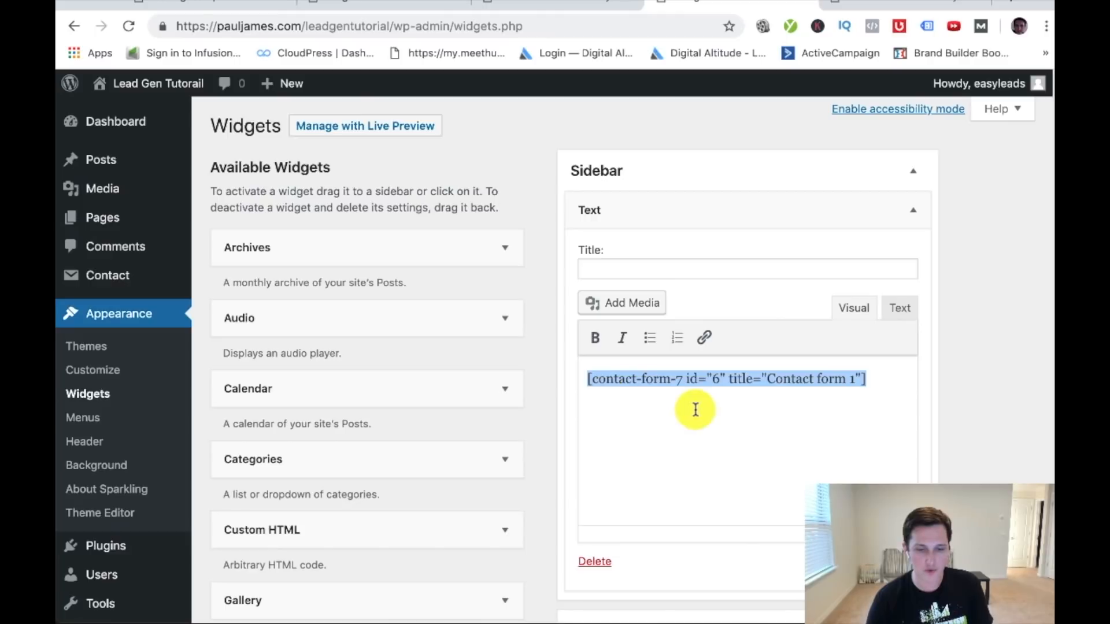
{"action": "left_click", "coordinate": [900, 562]}
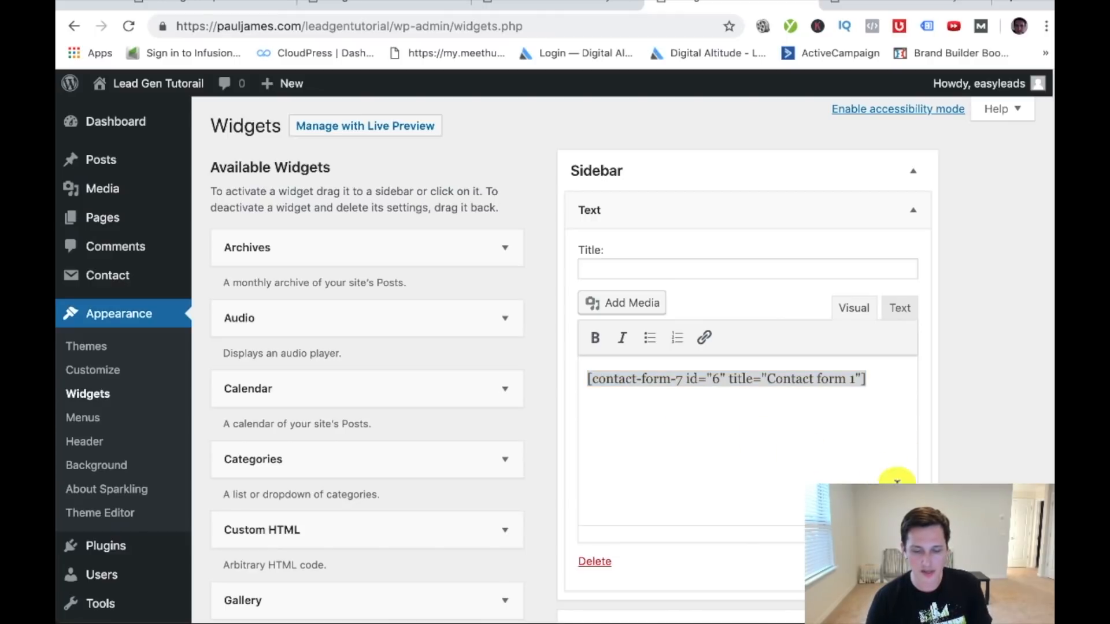
{"action": "left_click", "coordinate": [888, 8]}
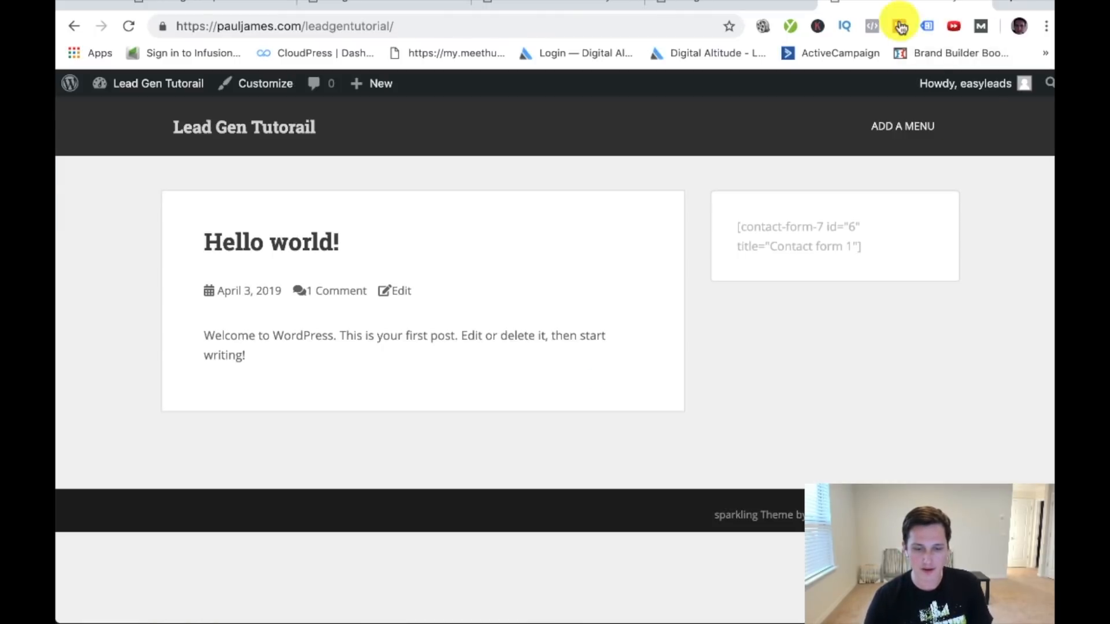
- Reload the site's homepage and inspect the contact form in the sidebar
{"action": "key", "text": "super+r"}
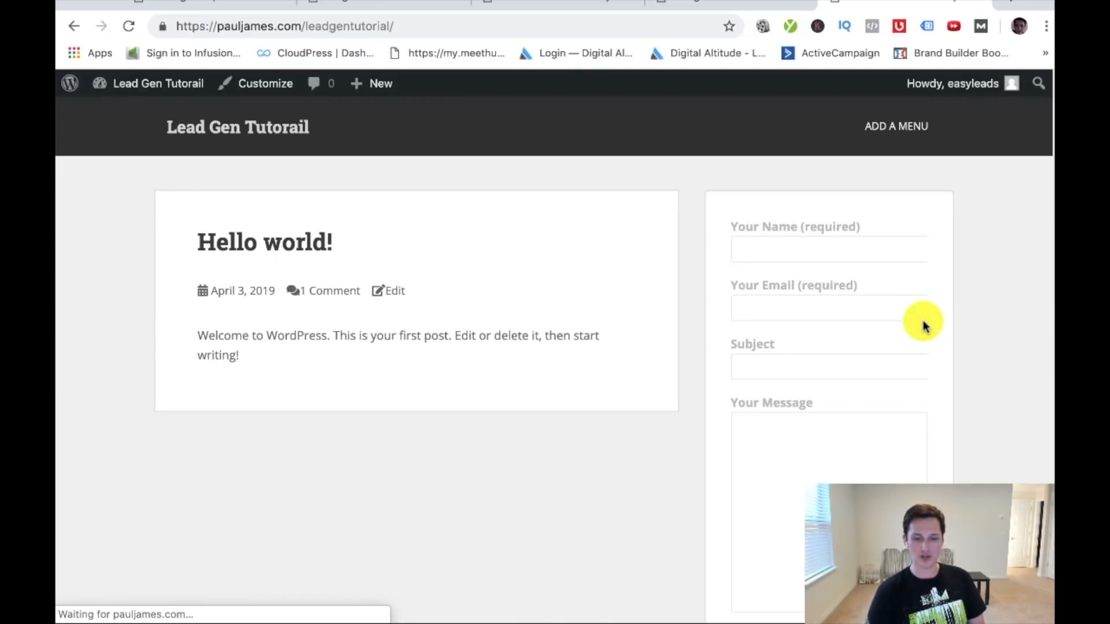
{"action": "scroll", "coordinate": [899, 278], "scroll_direction": "down", "scroll_amount": 3}
{"action": "scroll", "coordinate": [900, 285], "scroll_direction": "up", "scroll_amount": 3}
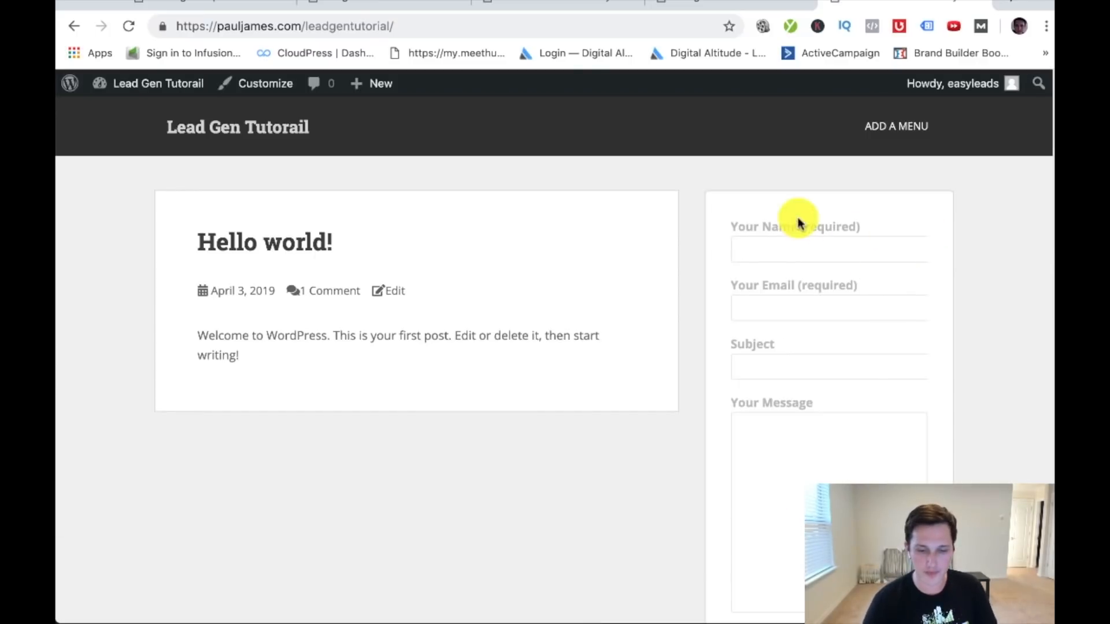
- Title the Sidebar's Text widget "Contact Us For A Free Estimate:", save it and check it on the reloaded homepage
{"action": "left_click", "coordinate": [712, 4]}
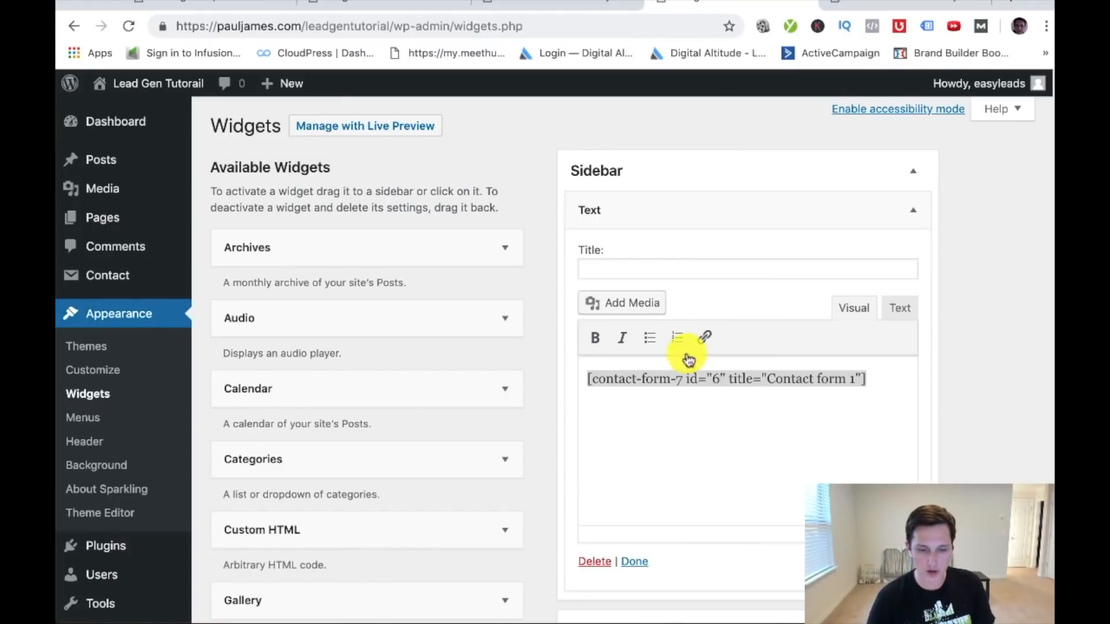
{"action": "left_click", "coordinate": [636, 269]}
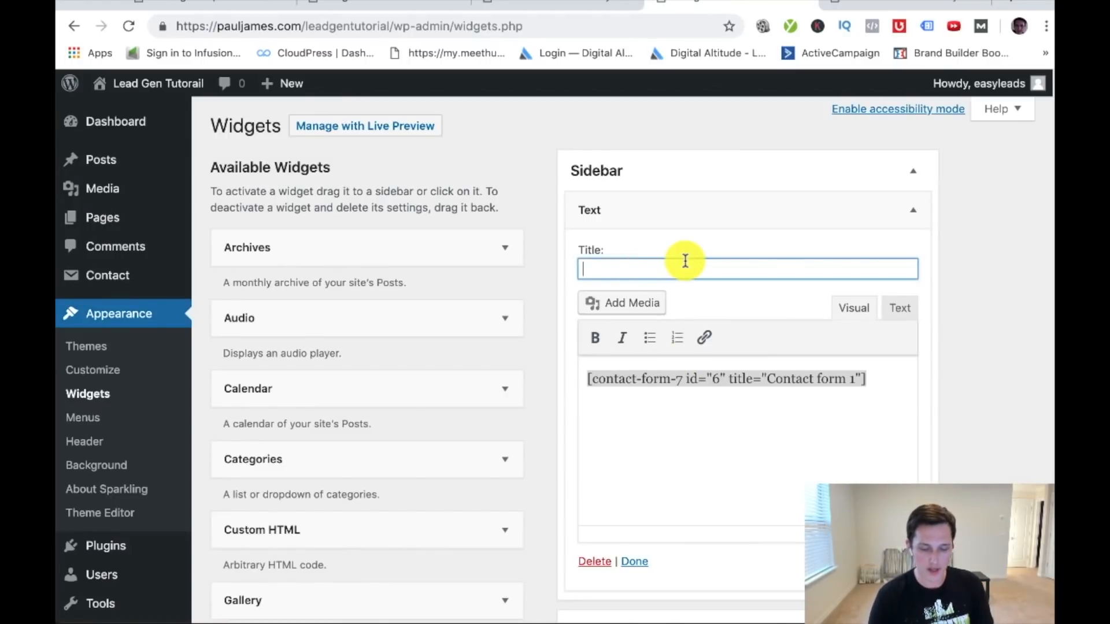
{"action": "type", "text": "Contact Us For A Free Estimate"}
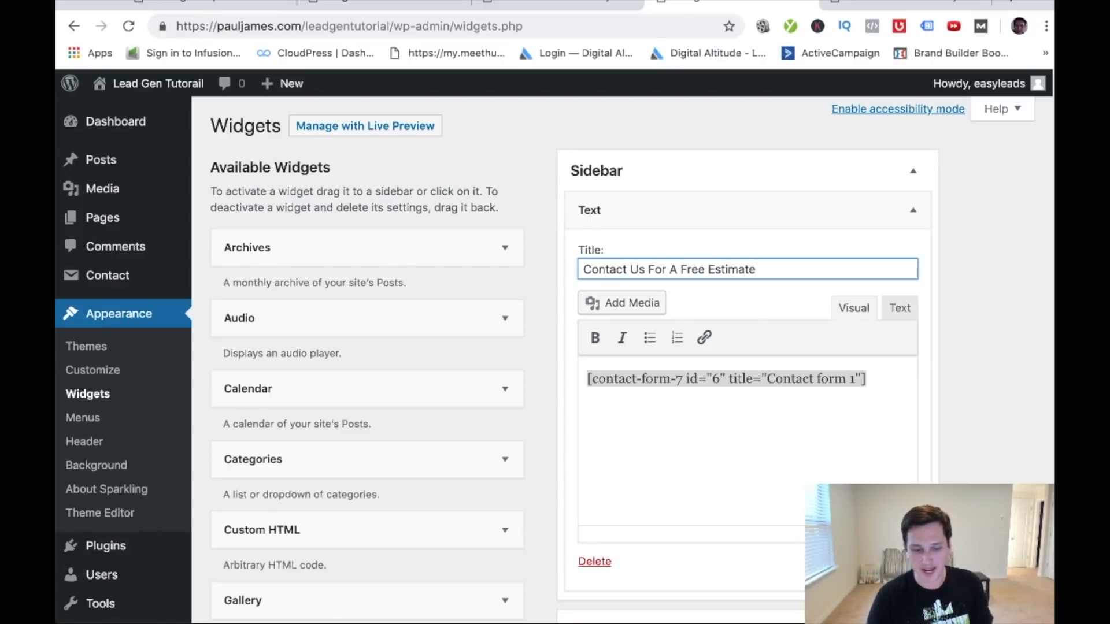
{"action": "left_click", "coordinate": [897, 562]}
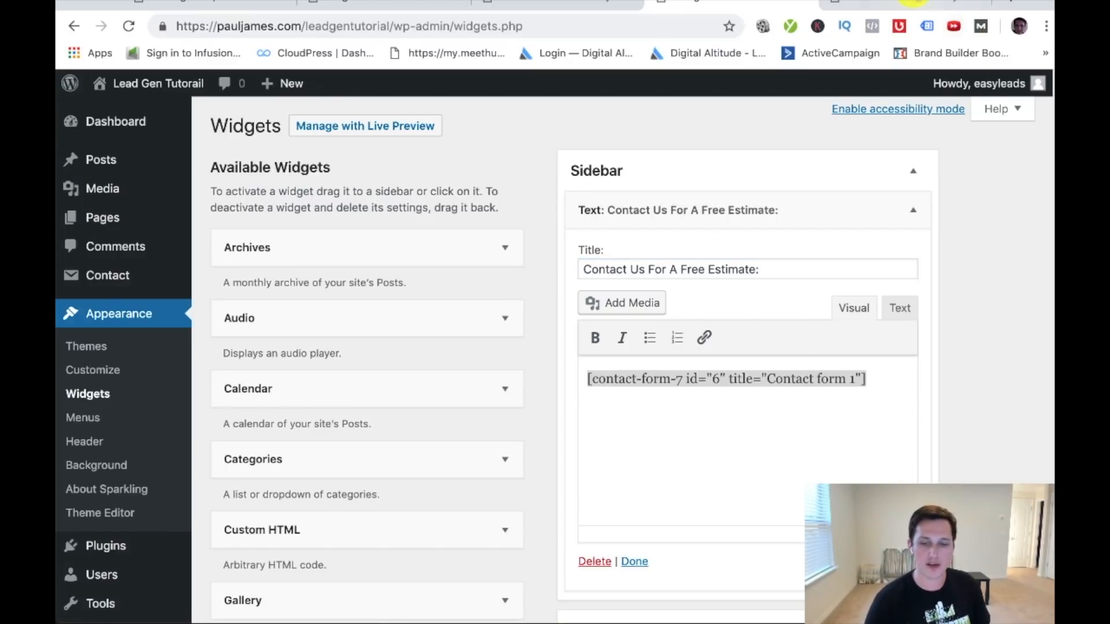
{"action": "left_click", "coordinate": [912, 3]}
{"action": "key", "text": "super+r"}
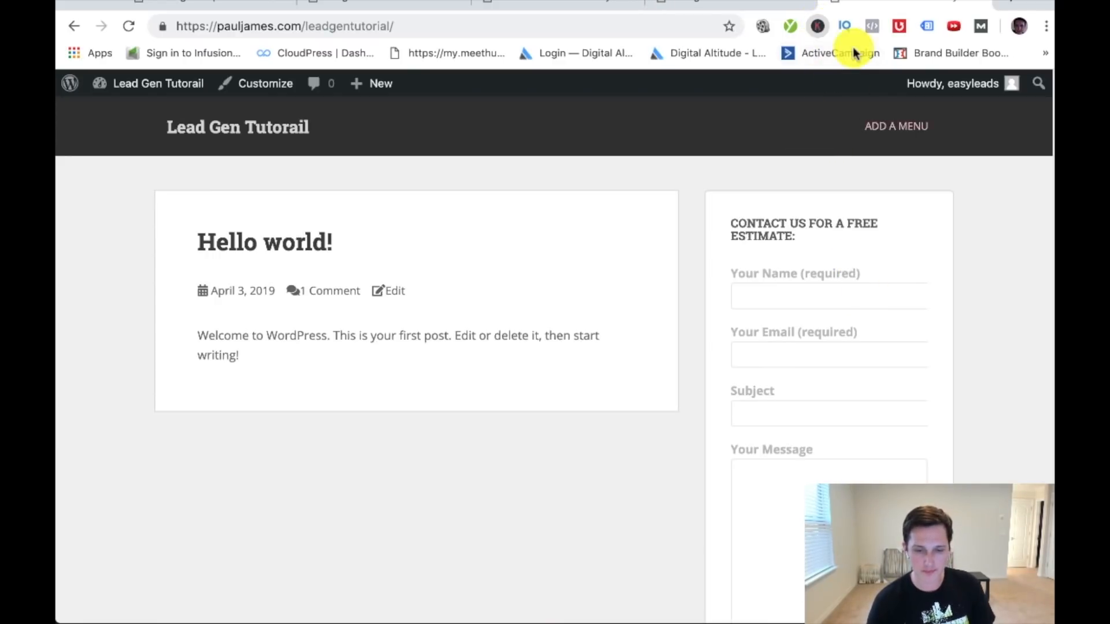
- Show the Keywords Everywhere extension, and search Google for "plumber chicago il" in a new tab
{"action": "left_click", "coordinate": [818, 29]}
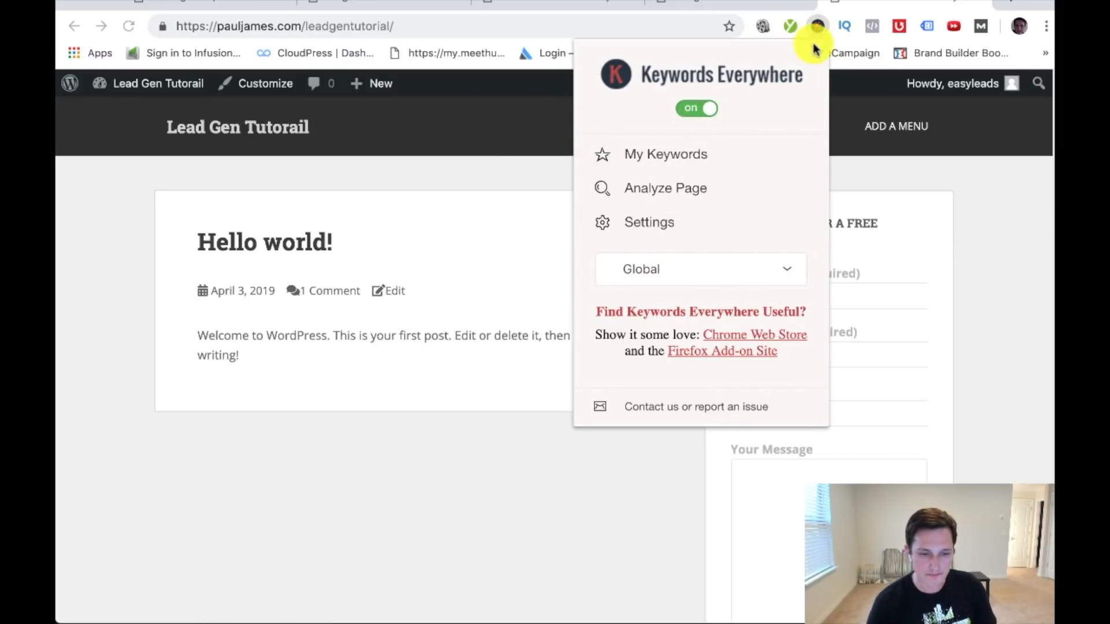
{"action": "left_click", "coordinate": [1017, 3]}
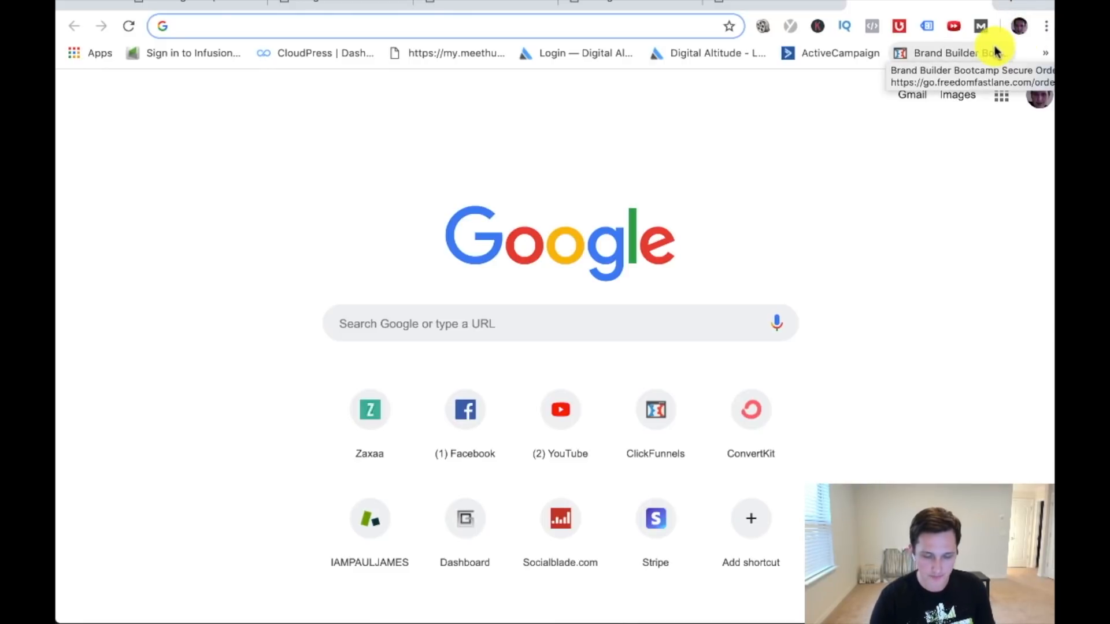
{"action": "type", "text": "plumbers"}
{"action": "key", "text": "BackSpace"}
{"action": "type", "text": "chicago il"}
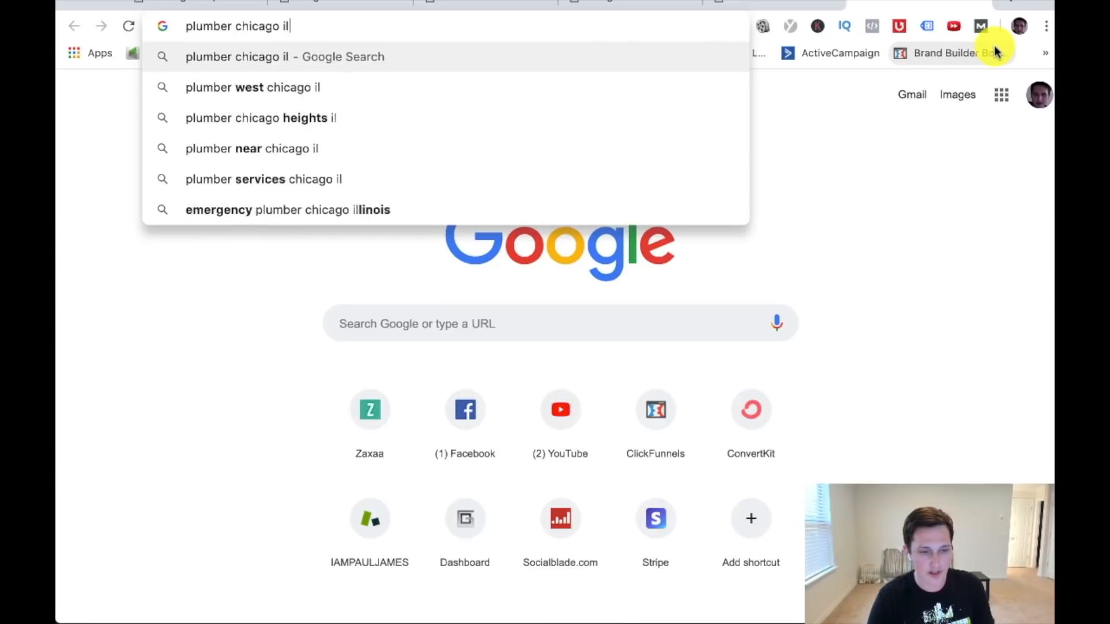
{"action": "key", "text": "Return"}
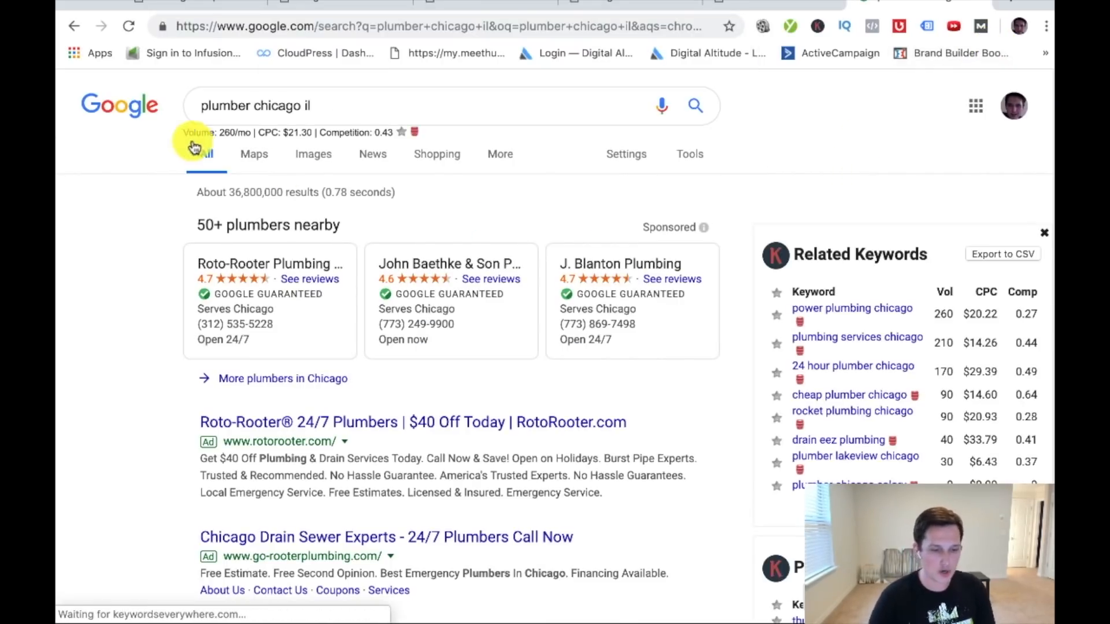
- Examine the search volumes for "plumber chicago il" and the related keywords "power plumbing chicago" and "plumbing services chicago"
{"action": "left_click_drag", "start_coordinate": [185, 132], "coordinate": [251, 132]}
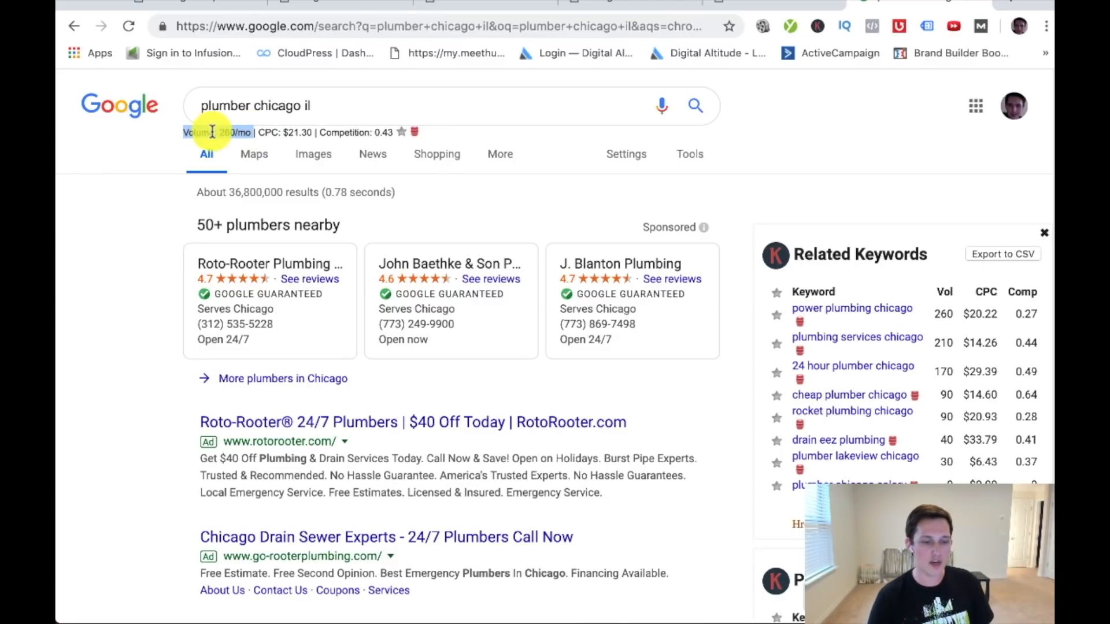
{"action": "left_click", "coordinate": [225, 132]}
{"action": "left_click_drag", "start_coordinate": [218, 132], "coordinate": [250, 133]}
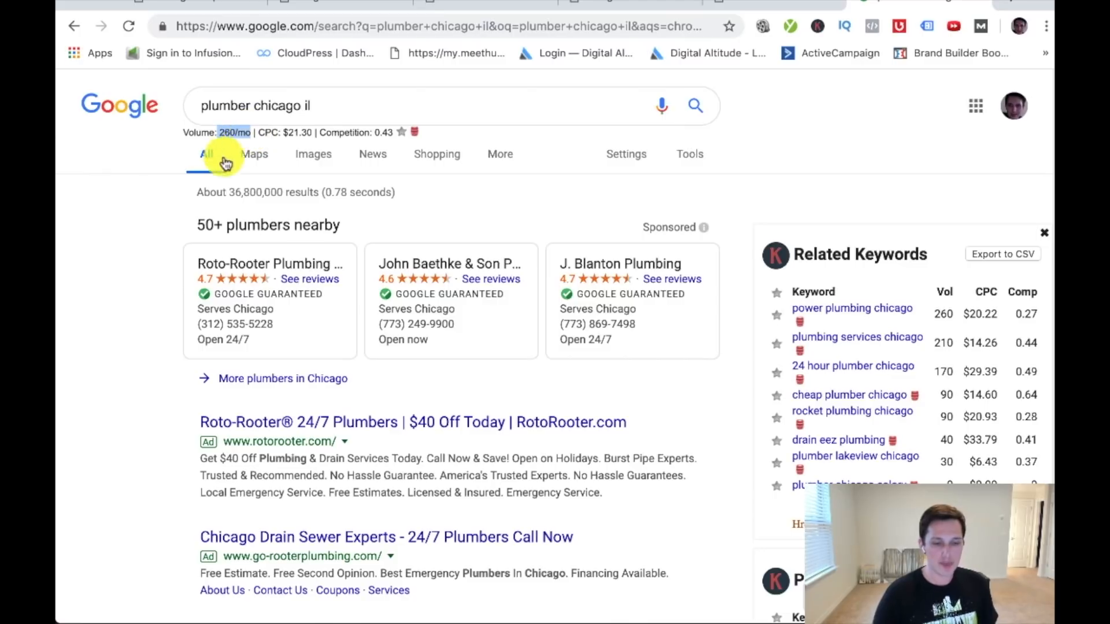
{"action": "left_click_drag", "start_coordinate": [219, 133], "coordinate": [251, 133]}
{"action": "scroll", "coordinate": [879, 277], "scroll_direction": "down", "scroll_amount": 1}
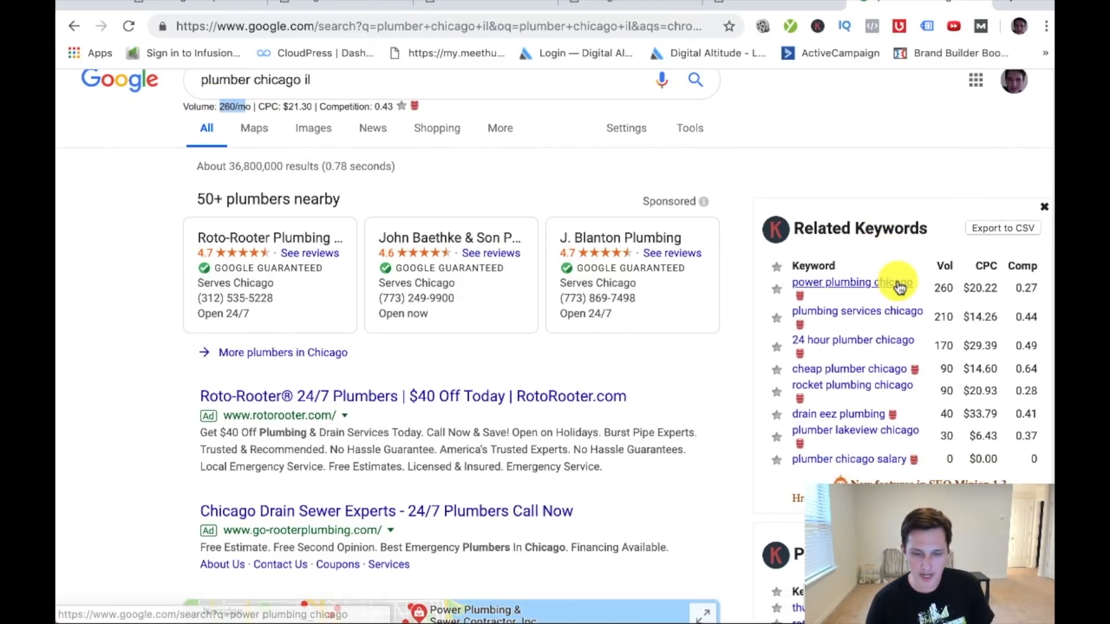
{"action": "left_click_drag", "start_coordinate": [931, 287], "coordinate": [953, 289]}
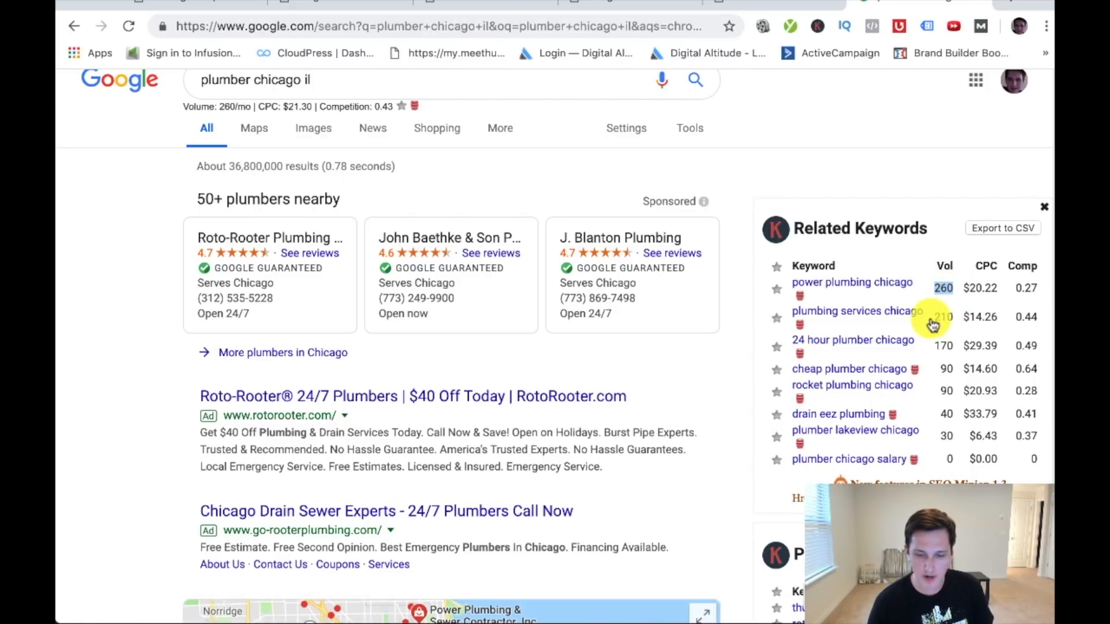
{"action": "left_click_drag", "start_coordinate": [932, 315], "coordinate": [951, 314]}
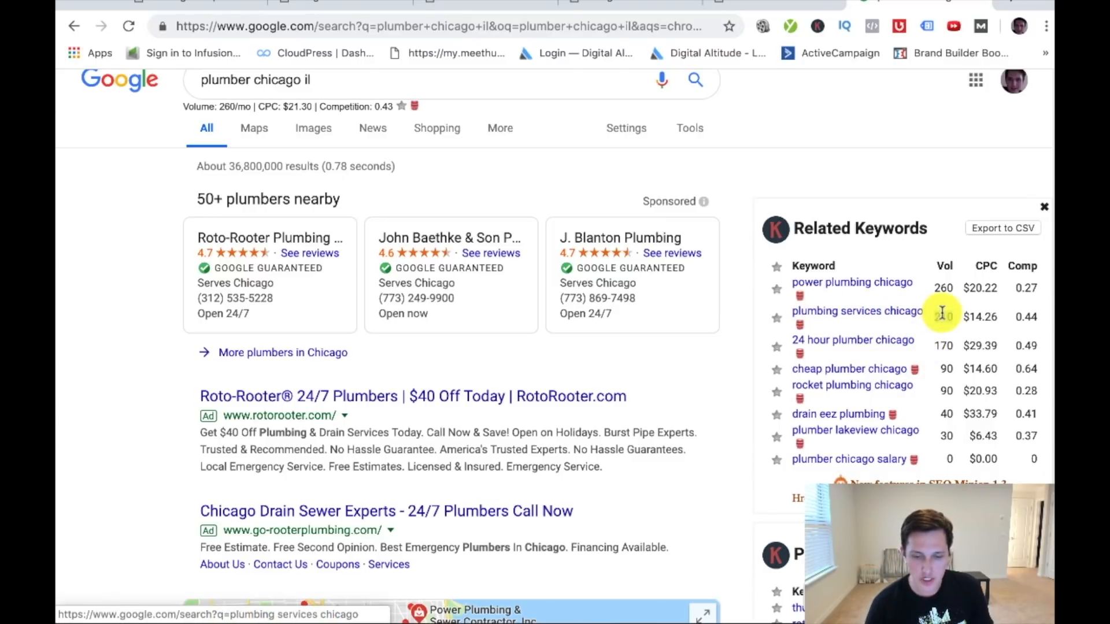
- Return to the WordPress site's dashboard and start a new page
{"action": "left_click", "coordinate": [761, 6]}
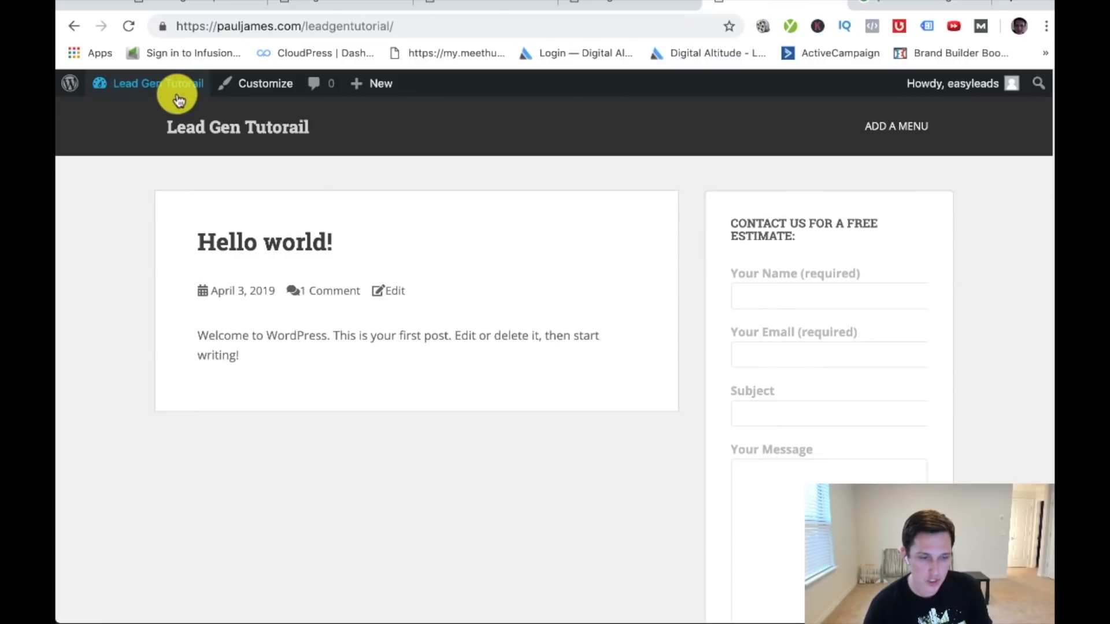
{"action": "mouse_move", "coordinate": [173, 92]}
{"action": "left_click", "coordinate": [154, 110]}
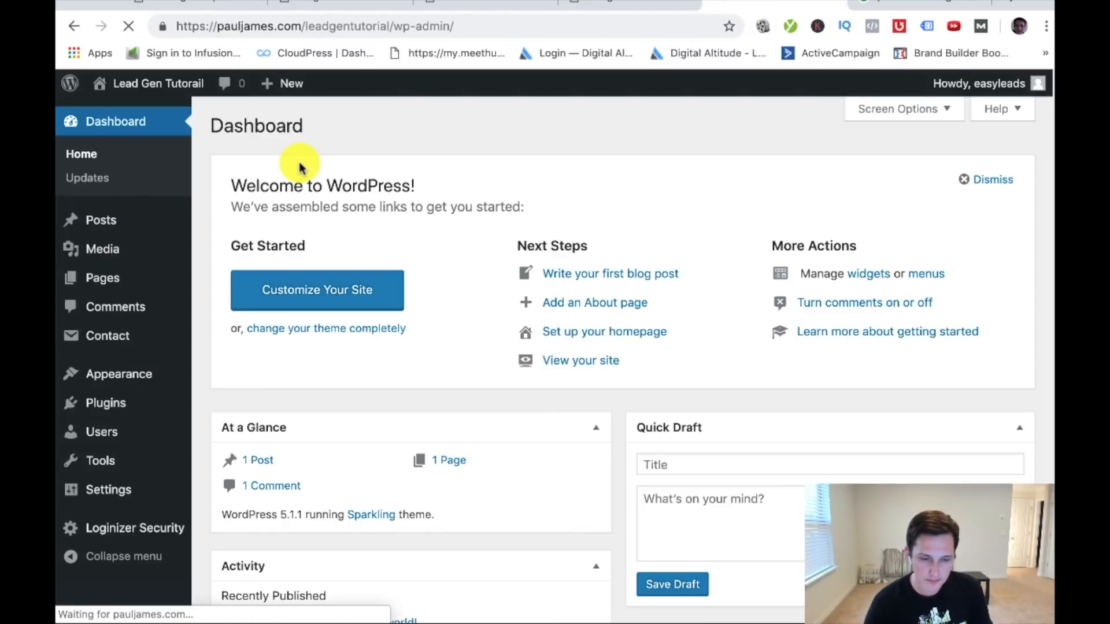
{"action": "mouse_move", "coordinate": [105, 278]}
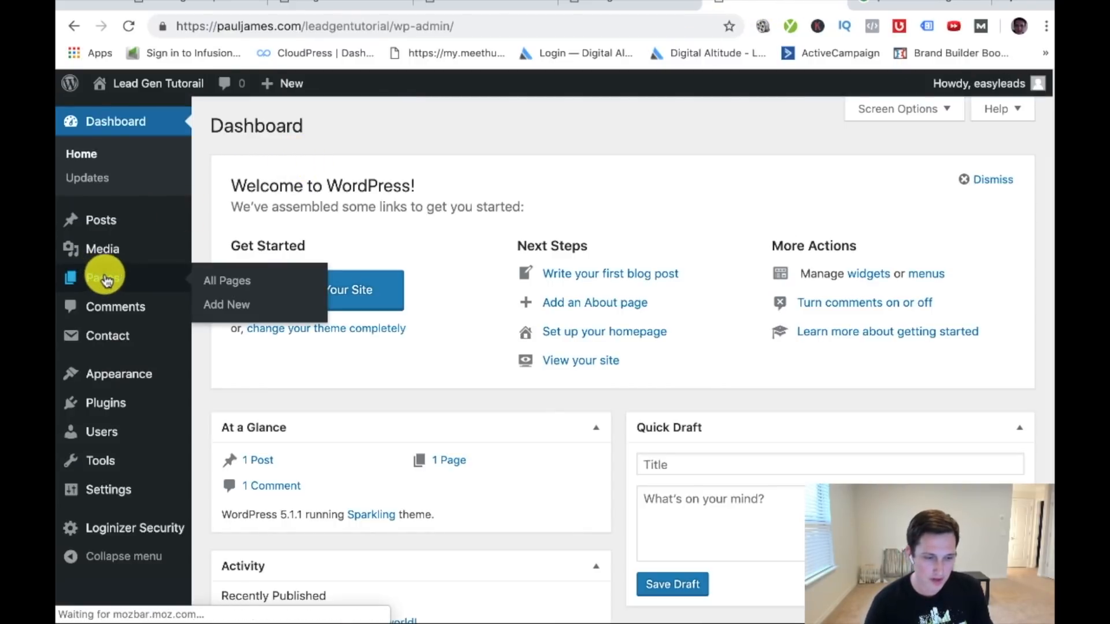
{"action": "left_click", "coordinate": [233, 305]}
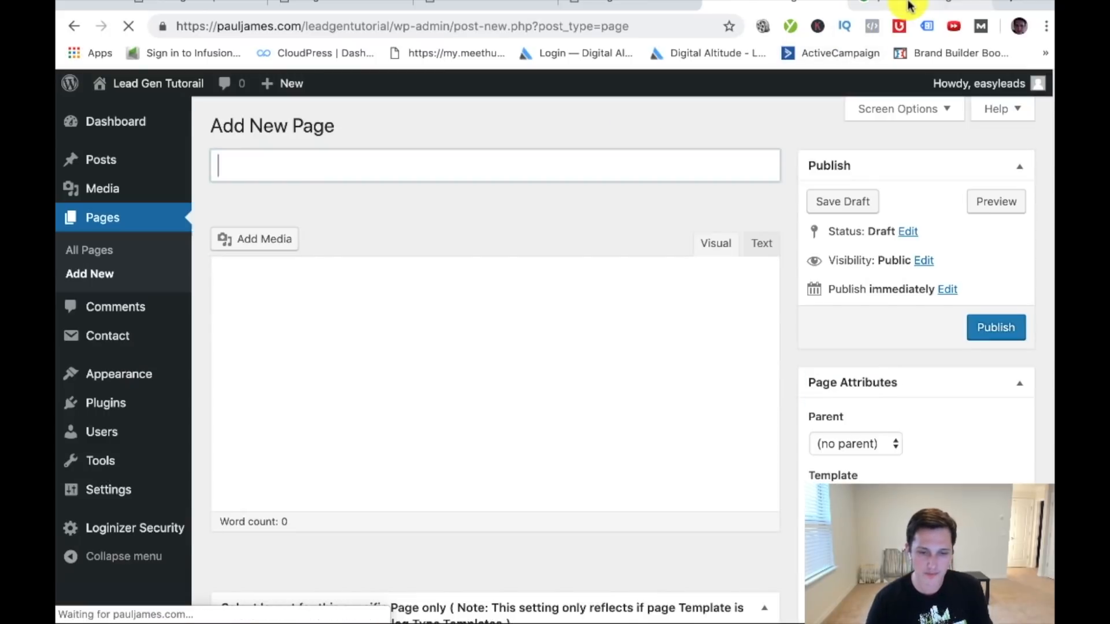
- Recheck the related keyword in the Google results and title the new page "Plumbing Services Chicago"
{"action": "left_click", "coordinate": [909, 6]}
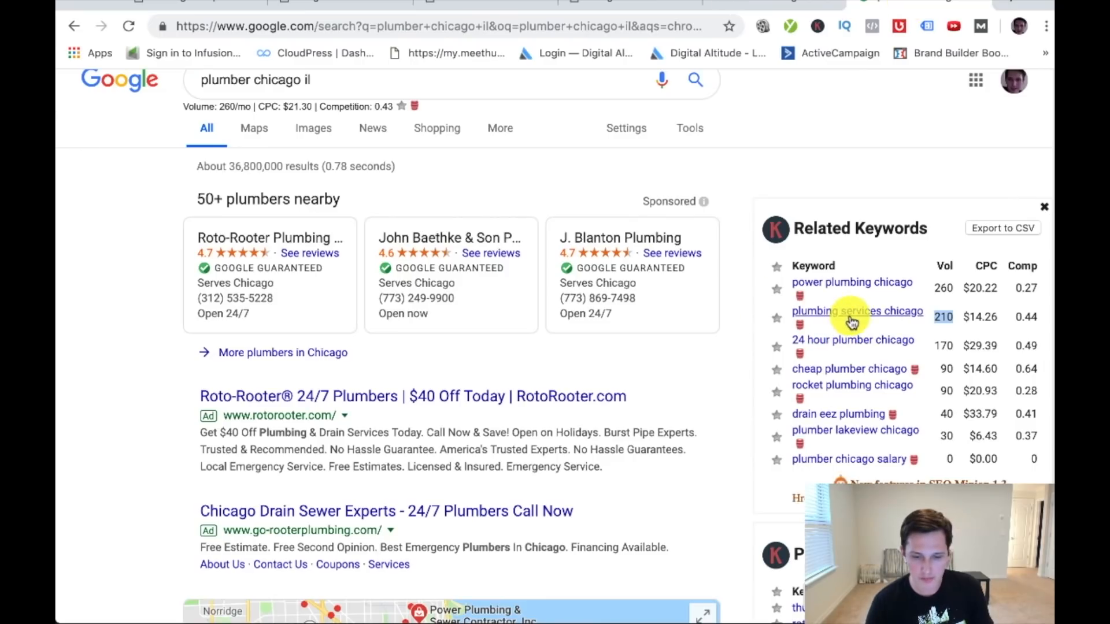
{"action": "left_click", "coordinate": [778, 6]}
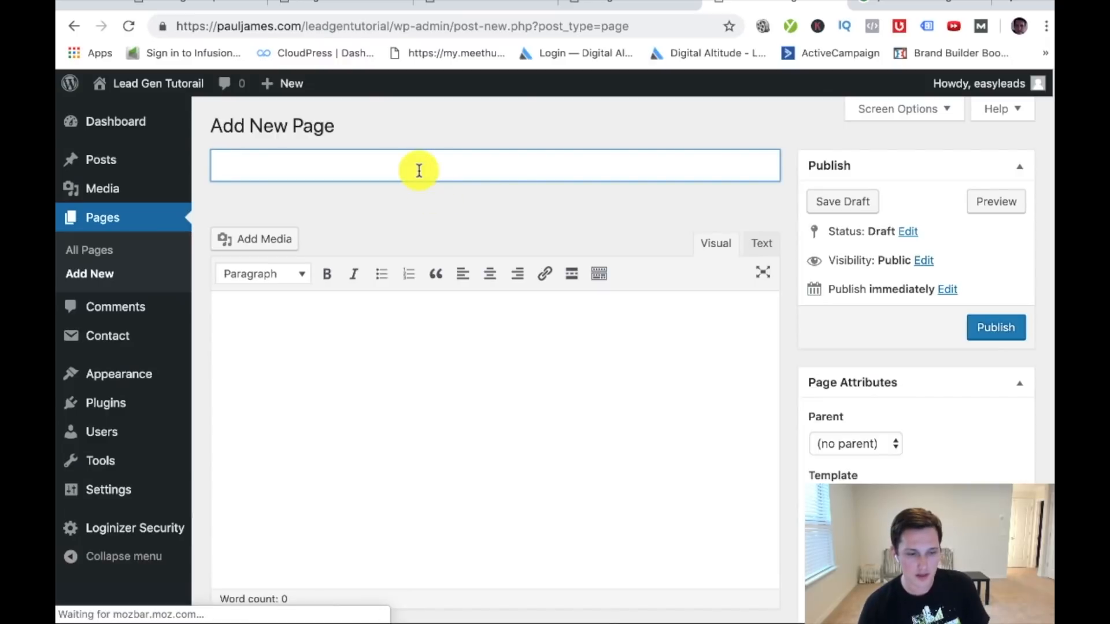
{"action": "type", "text": "PLu"}
{"action": "key", "text": "BackSpace"}
{"action": "type", "text": "umbing Services Ci"}
{"action": "key", "text": "BackSpace"}
{"action": "type", "text": "hicago"}
- Enter "300-500 Word Article" as the page's body text, add blank space below it and highlight the line
{"action": "scroll", "coordinate": [429, 200], "scroll_direction": "down", "scroll_amount": 3}
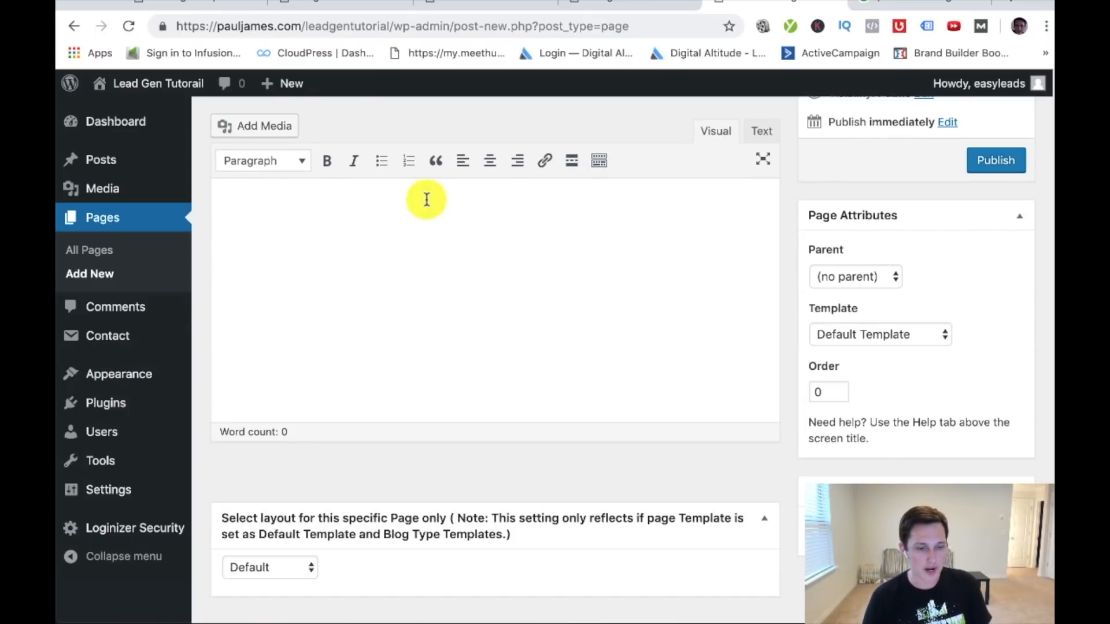
{"action": "left_click", "coordinate": [419, 217]}
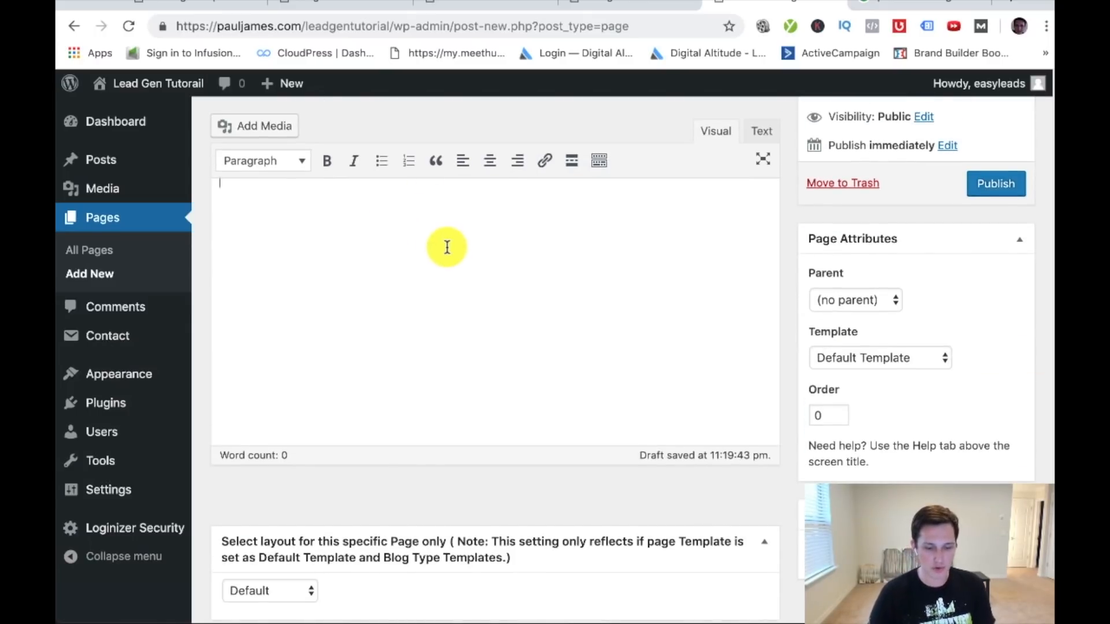
{"action": "type", "text": "300-500"}
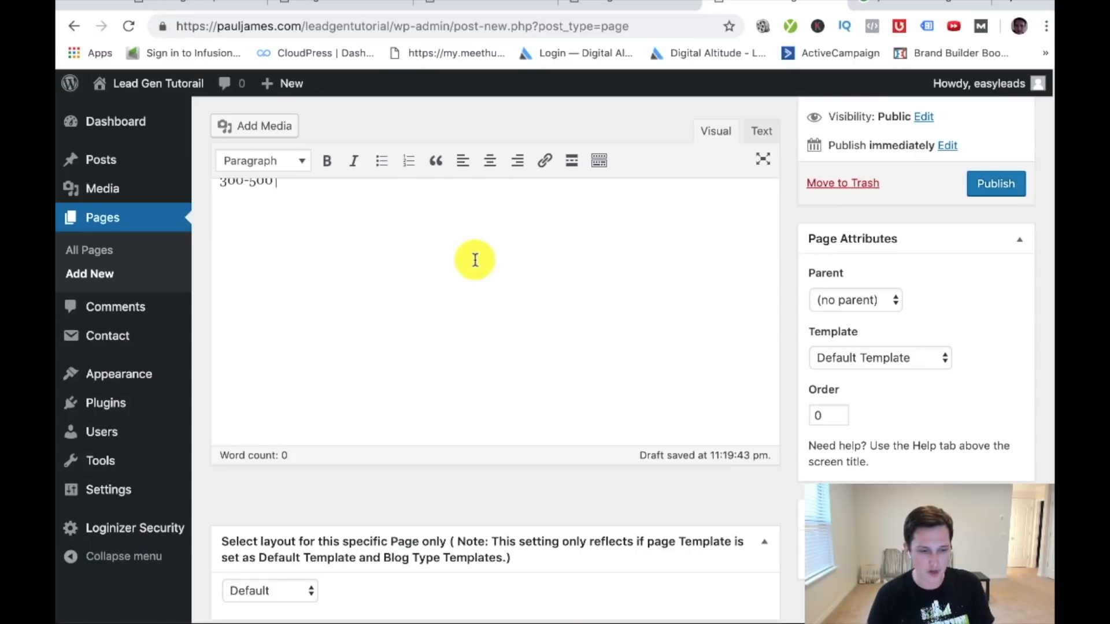
{"action": "scroll", "coordinate": [471, 258], "scroll_direction": "up", "scroll_amount": 3}
{"action": "type", "text": "Word Article"}
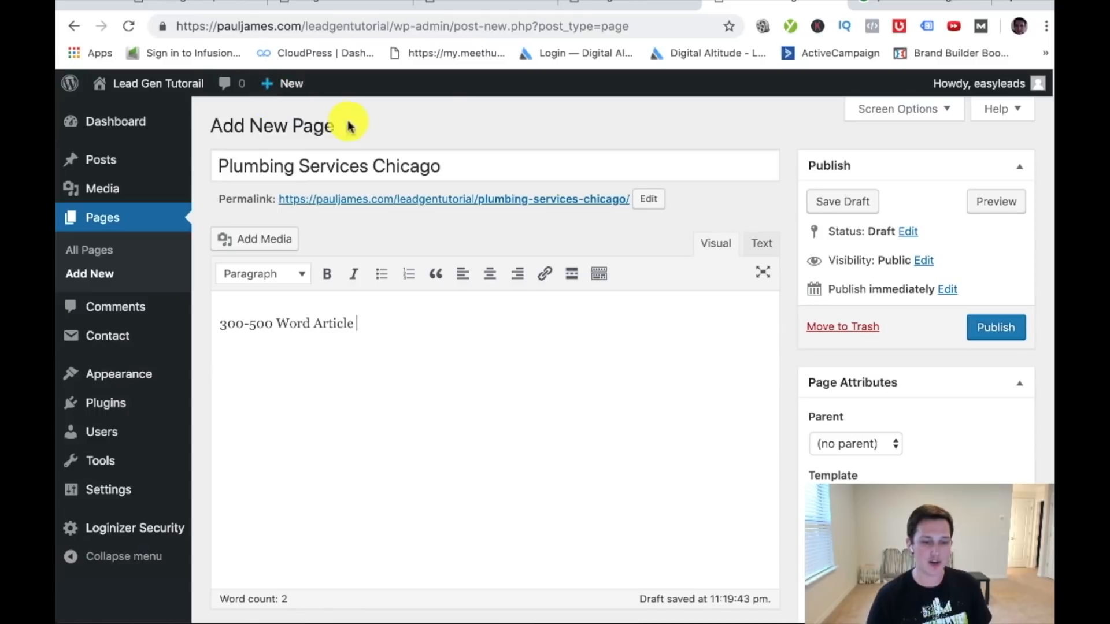
{"action": "key", "text": "Return"}
{"action": "key", "text": "Return"}
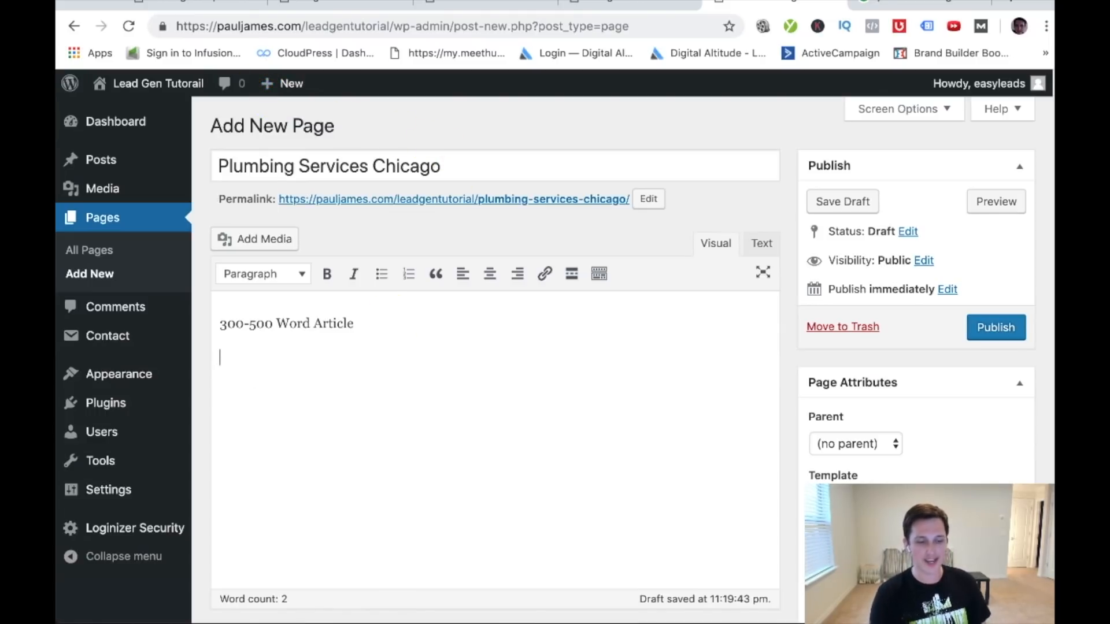
{"action": "left_click_drag", "start_coordinate": [398, 325], "coordinate": [220, 312]}
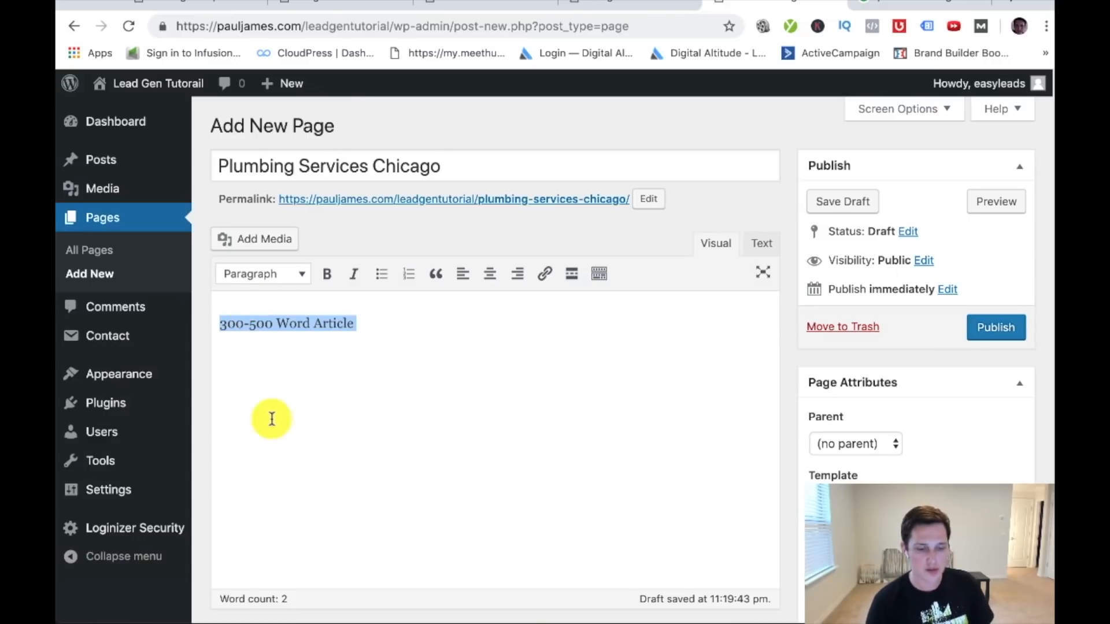
{"action": "left_click_drag", "start_coordinate": [367, 316], "coordinate": [238, 297]}
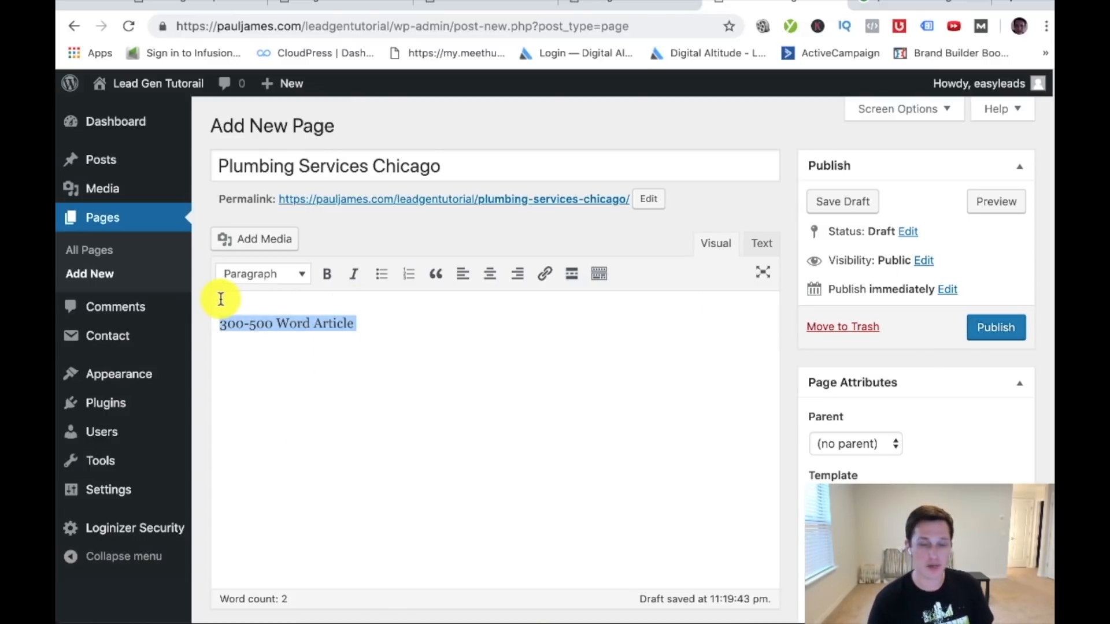
- Look through the "plumber chicago il" search results and open the Rocket Plumbing website in a new tab
{"action": "left_click", "coordinate": [919, 7]}
{"action": "scroll", "coordinate": [555, 318], "scroll_direction": "down", "scroll_amount": 4}
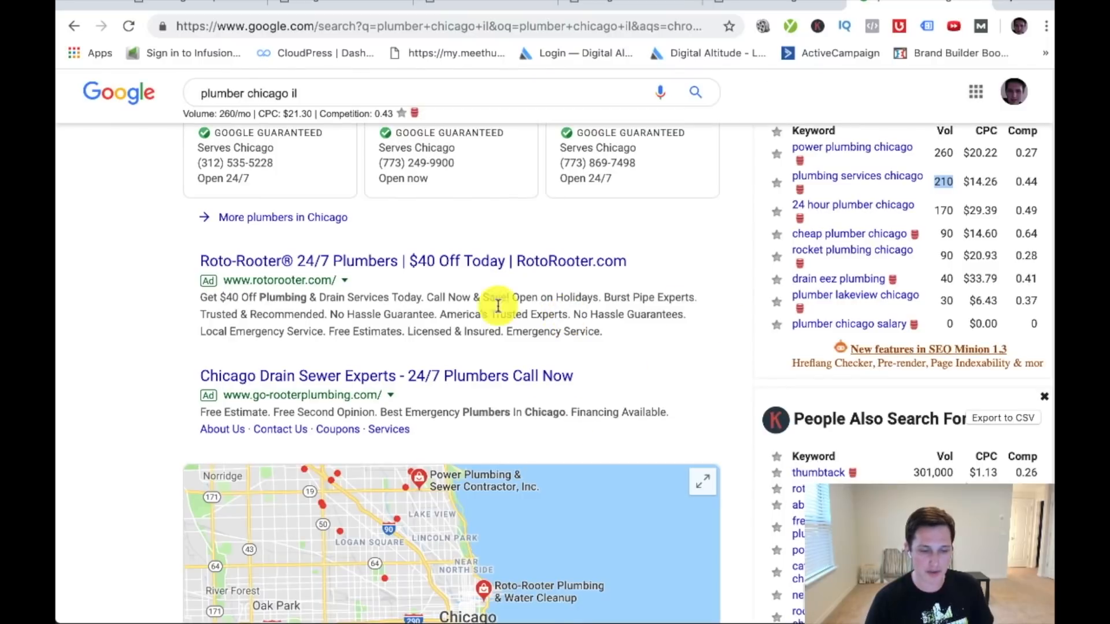
{"action": "scroll", "coordinate": [528, 362], "scroll_direction": "down", "scroll_amount": 8}
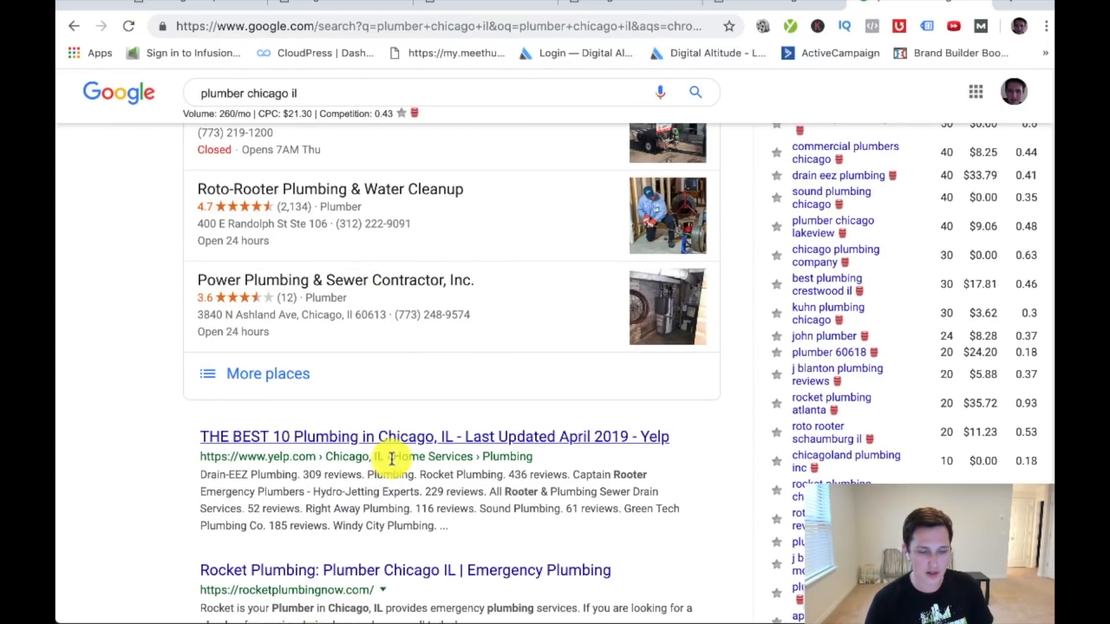
{"action": "scroll", "coordinate": [390, 462], "scroll_direction": "down", "scroll_amount": 1}
{"action": "left_click", "coordinate": [403, 546]}
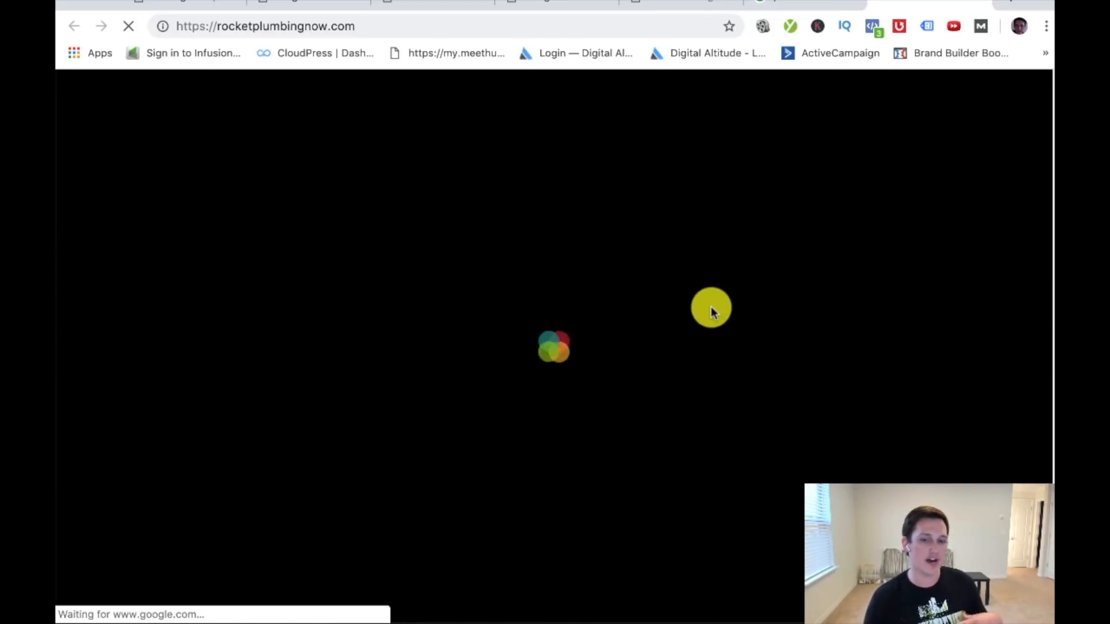
- Examine the content and layout of the Rocket Plumbing homepage, including its map, videos and customer reviews
{"action": "scroll", "coordinate": [754, 318], "scroll_direction": "down", "scroll_amount": 1}
{"action": "scroll", "coordinate": [784, 335], "scroll_direction": "up", "scroll_amount": 13}
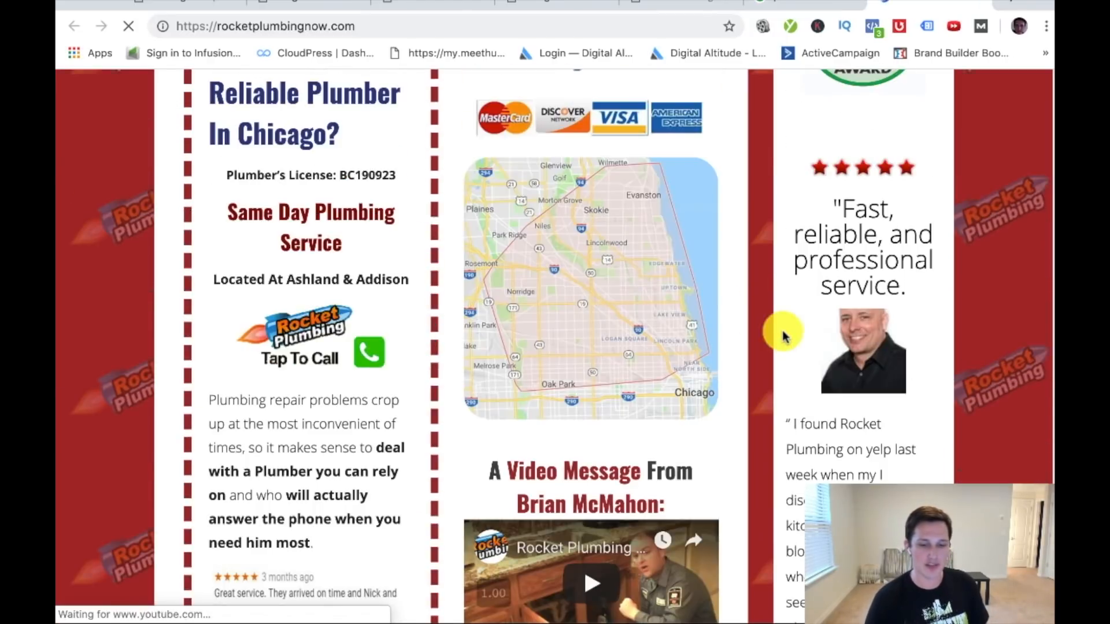
{"action": "scroll", "coordinate": [679, 341], "scroll_direction": "down", "scroll_amount": 20}
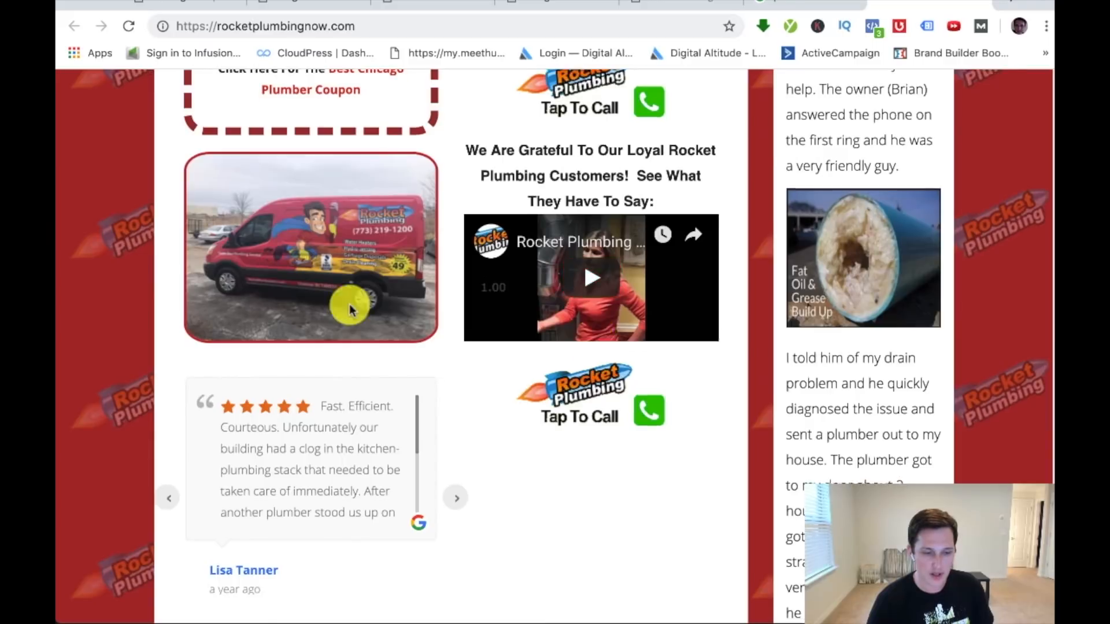
{"action": "scroll", "coordinate": [761, 340], "scroll_direction": "up", "scroll_amount": 10}
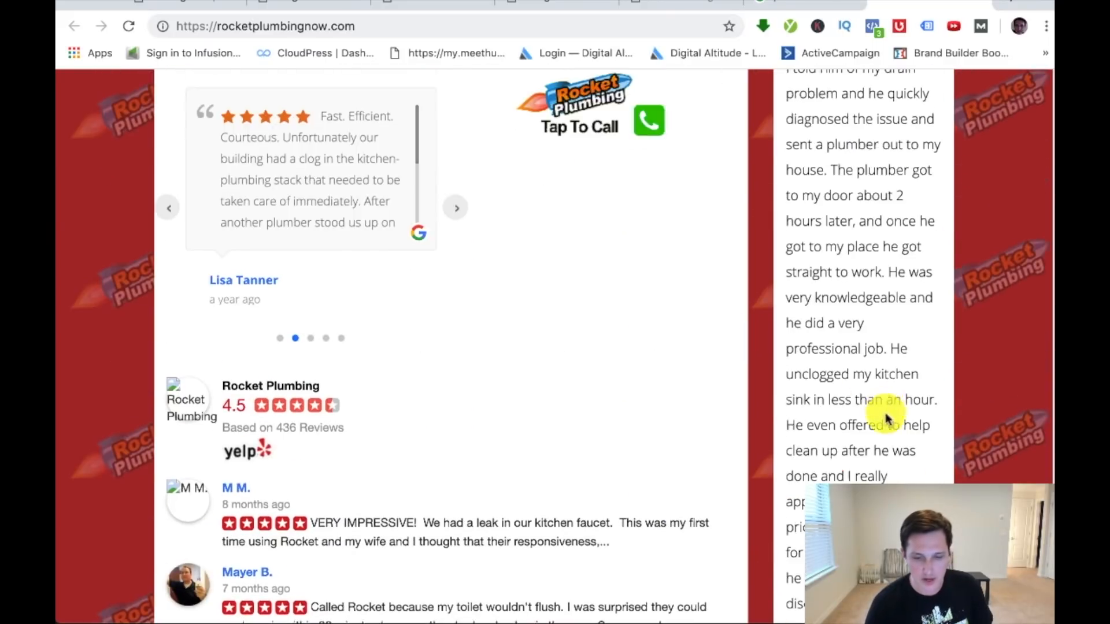
- Examine the rest of the Rocket Plumbing homepage, including its sidebar testimonials, article text, photos and discount coupon
{"action": "left_click_drag", "start_coordinate": [795, 248], "coordinate": [873, 459]}
{"action": "scroll", "coordinate": [856, 407], "scroll_direction": "down", "scroll_amount": 15}
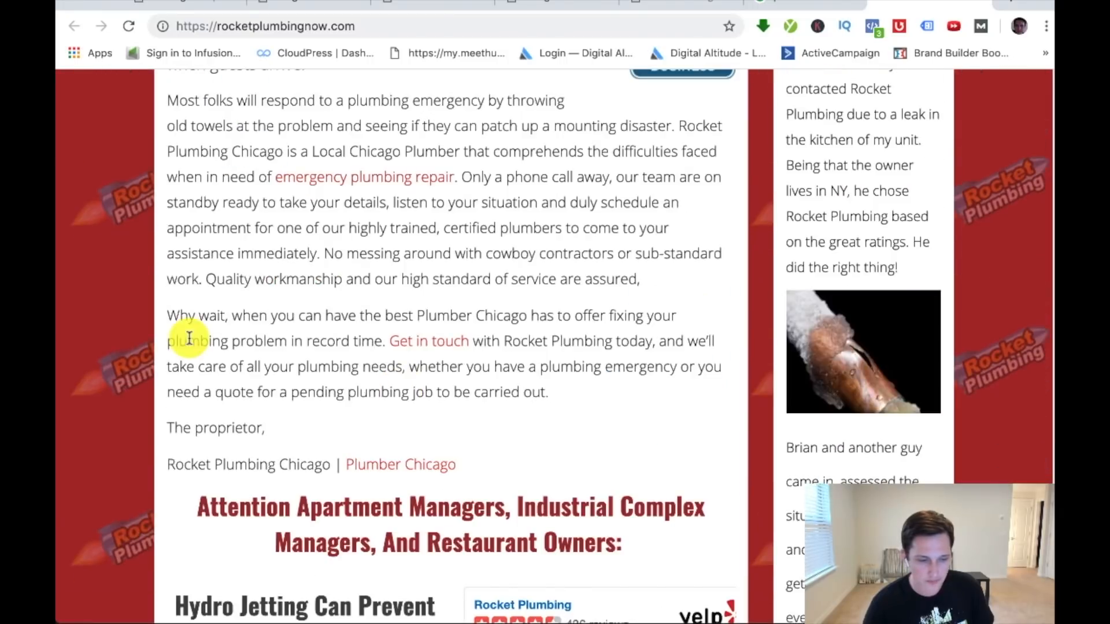
{"action": "left_click_drag", "start_coordinate": [327, 449], "coordinate": [192, 305]}
{"action": "scroll", "coordinate": [231, 401], "scroll_direction": "up", "scroll_amount": 6}
{"action": "scroll", "coordinate": [377, 384], "scroll_direction": "down", "scroll_amount": 20}
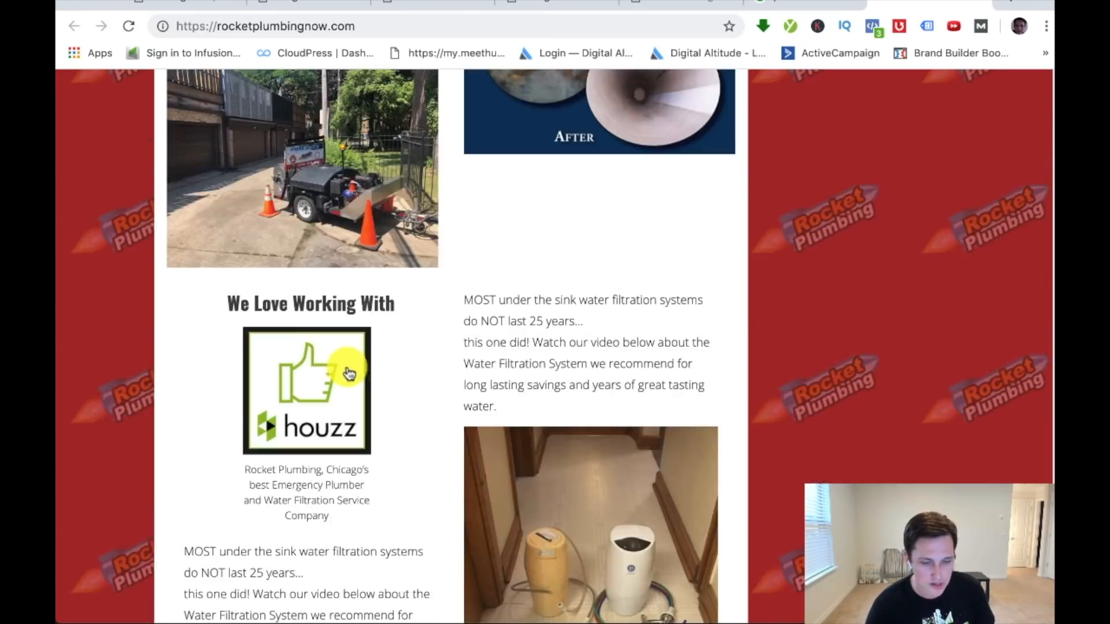
{"action": "scroll", "coordinate": [377, 384], "scroll_direction": "down", "scroll_amount": 20}
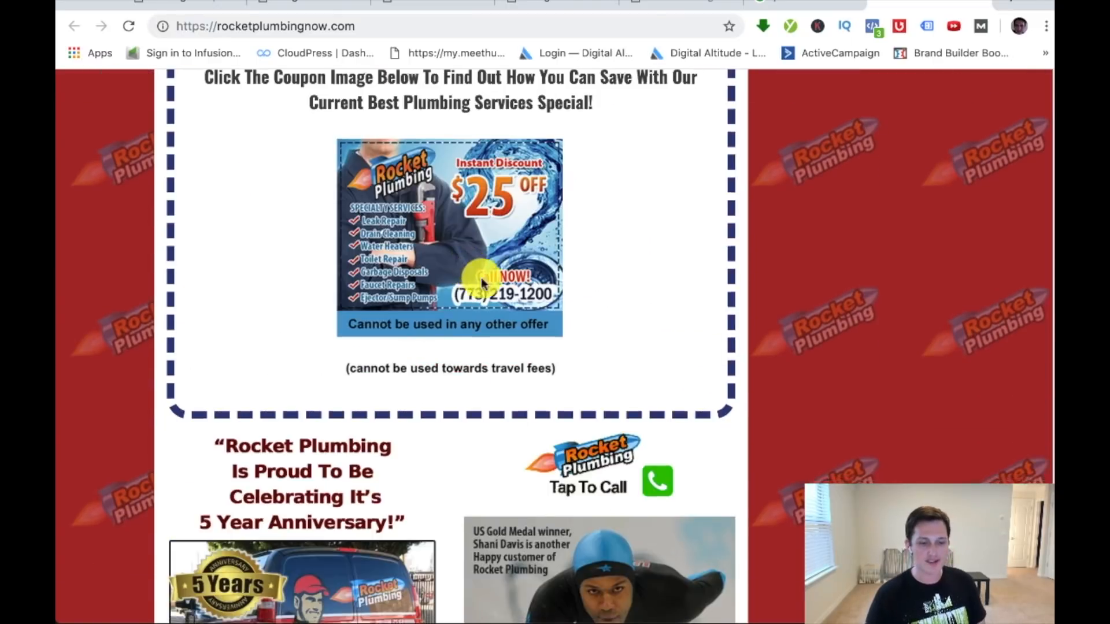
{"action": "scroll", "coordinate": [499, 282], "scroll_direction": "up", "scroll_amount": 15}
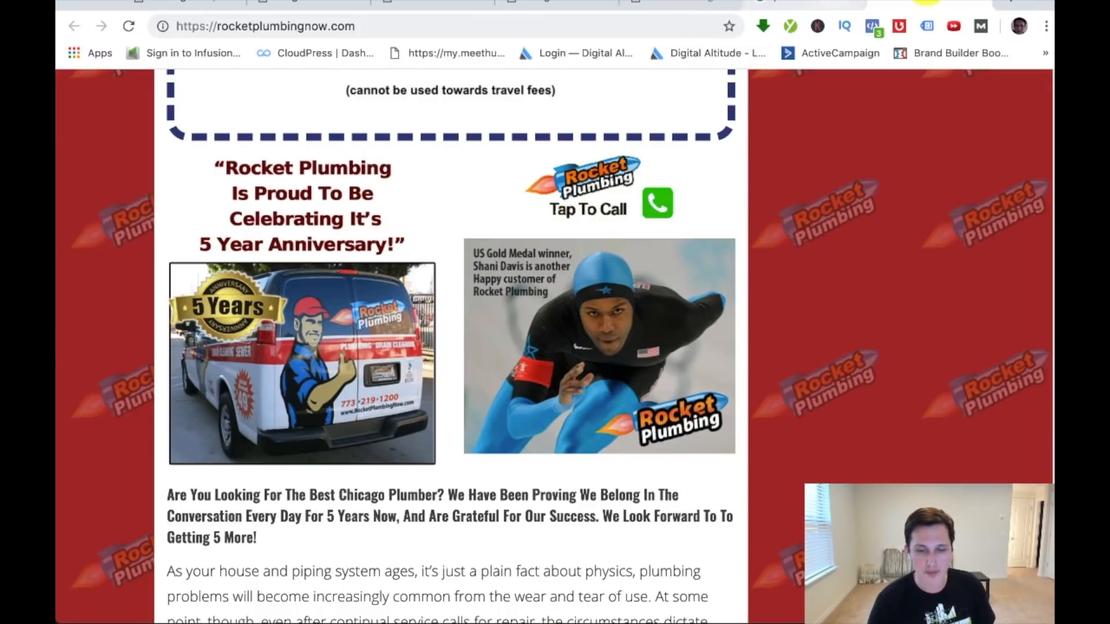
- Return to the WordPress editor, publish the "Plumbing Services Chicago" page and open its live version in a new tab
{"action": "left_click", "coordinate": [697, 4]}
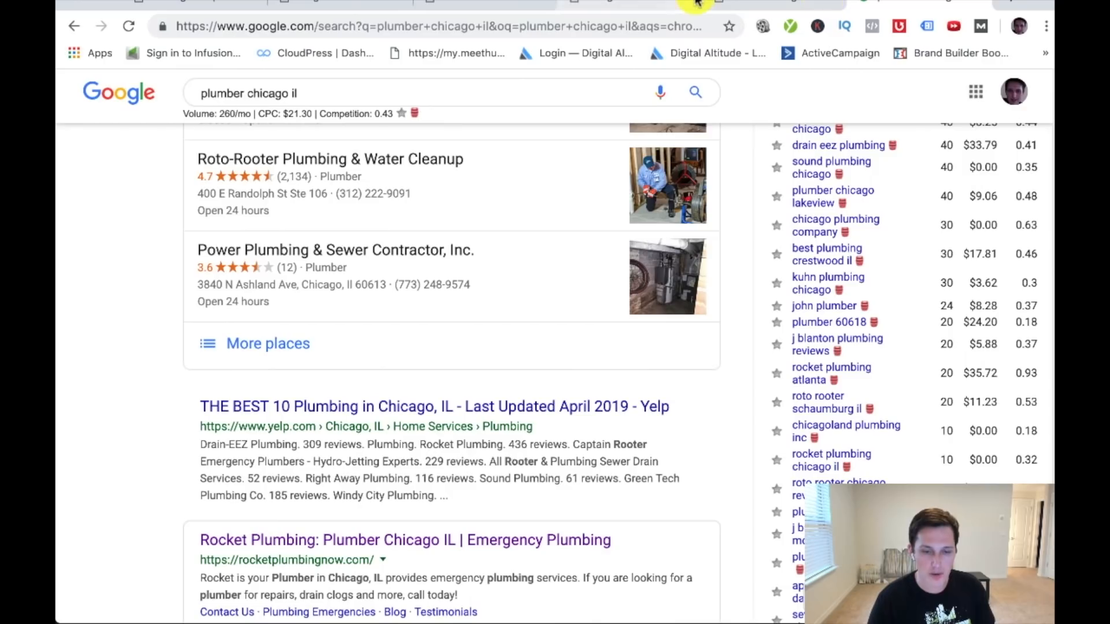
{"action": "left_click", "coordinate": [769, 6]}
{"action": "left_click_drag", "start_coordinate": [382, 332], "coordinate": [156, 310]}
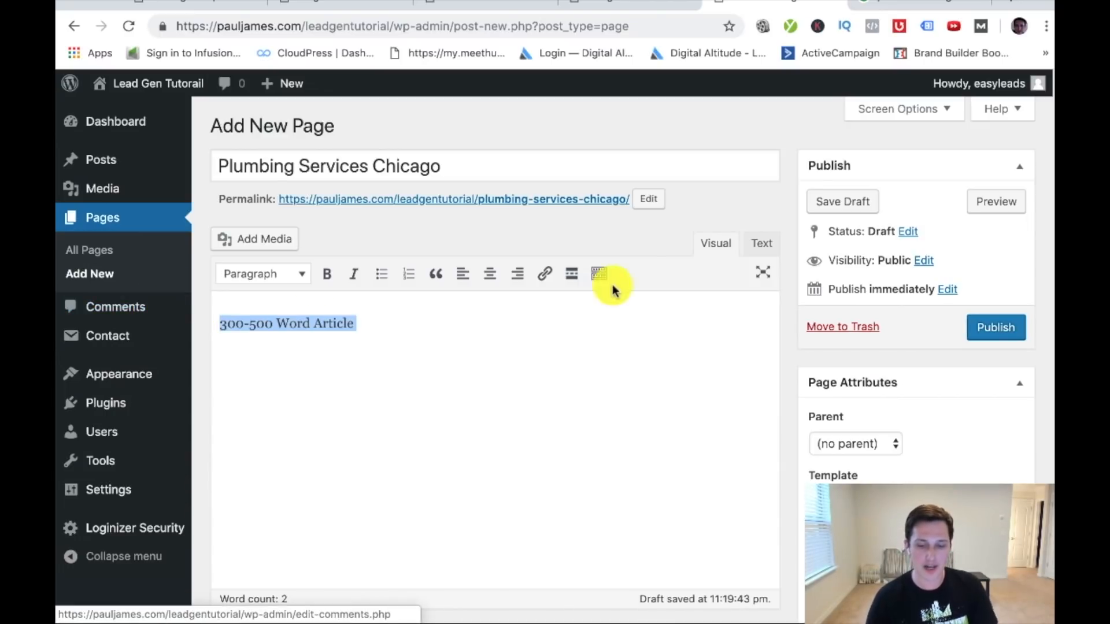
{"action": "left_click", "coordinate": [990, 324]}
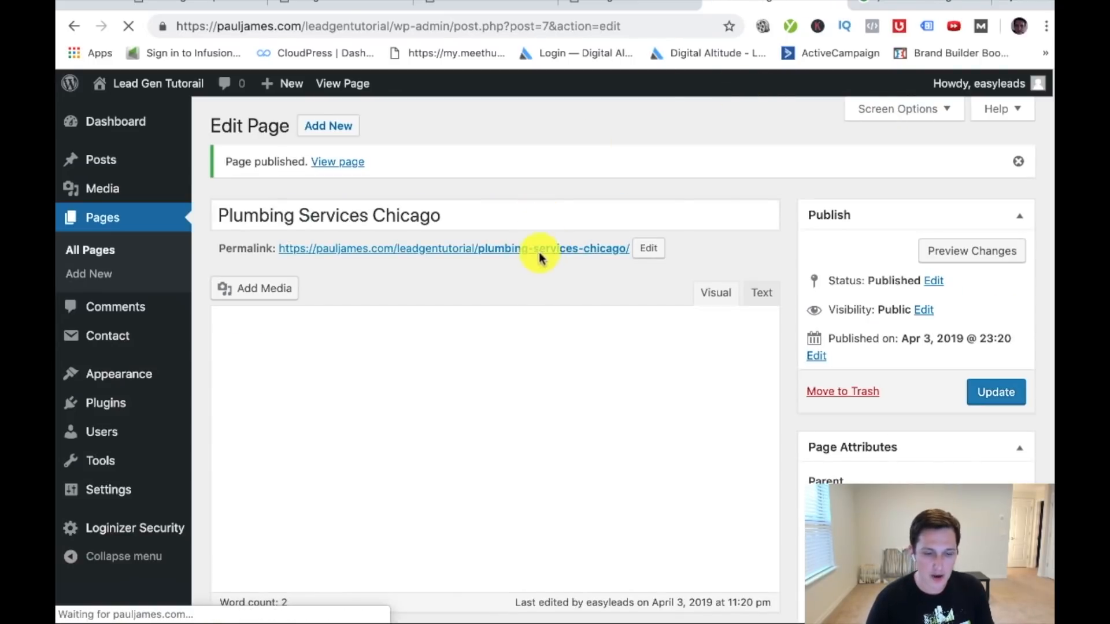
{"action": "left_click", "coordinate": [530, 257]}
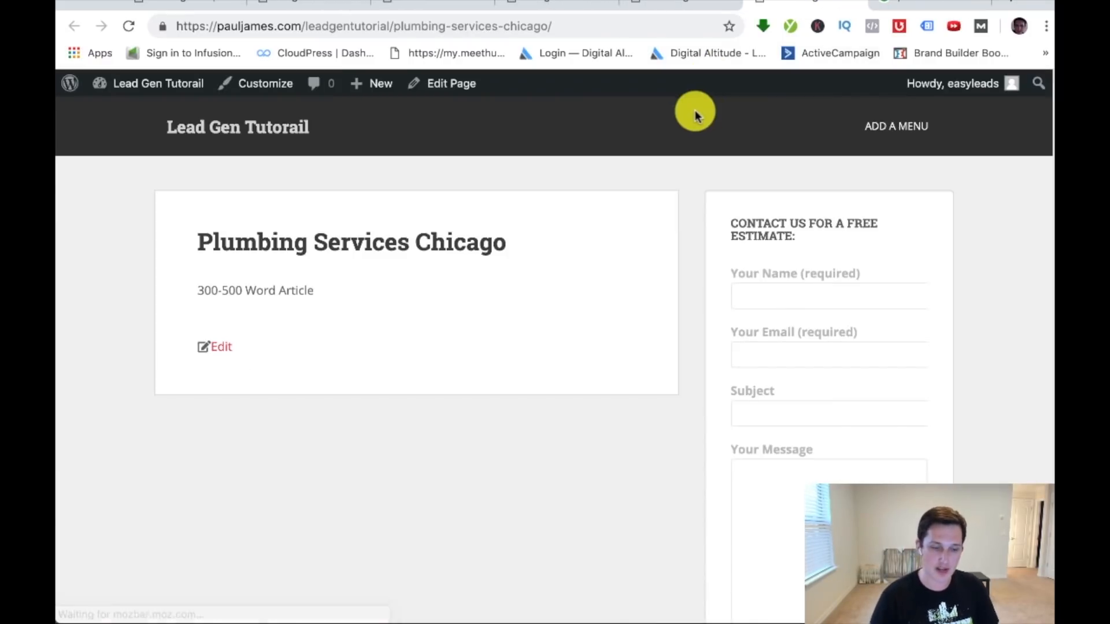
- Review the published page's title, article text and sidebar contact form by highlighting them
{"action": "left_click_drag", "start_coordinate": [354, 295], "coordinate": [203, 224]}
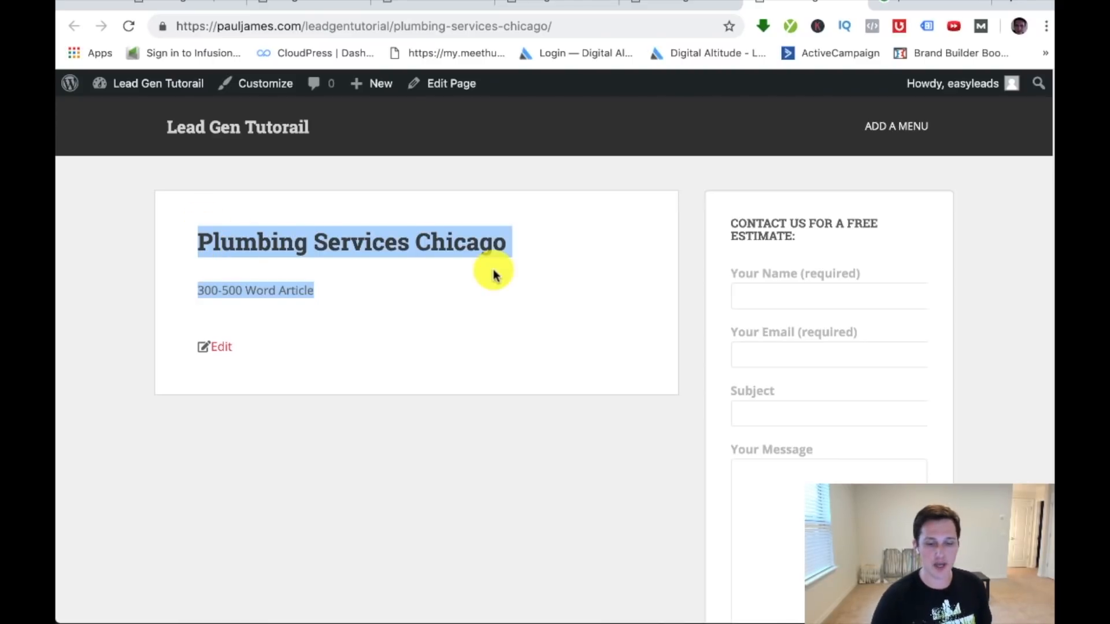
{"action": "scroll", "coordinate": [764, 243], "scroll_direction": "down", "scroll_amount": 3}
{"action": "scroll", "coordinate": [749, 196], "scroll_direction": "up", "scroll_amount": 3}
{"action": "left_click_drag", "start_coordinate": [748, 206], "coordinate": [912, 448]}
{"action": "scroll", "coordinate": [912, 449], "scroll_direction": "down", "scroll_amount": 3}
{"action": "scroll", "coordinate": [892, 376], "scroll_direction": "up", "scroll_amount": 3}
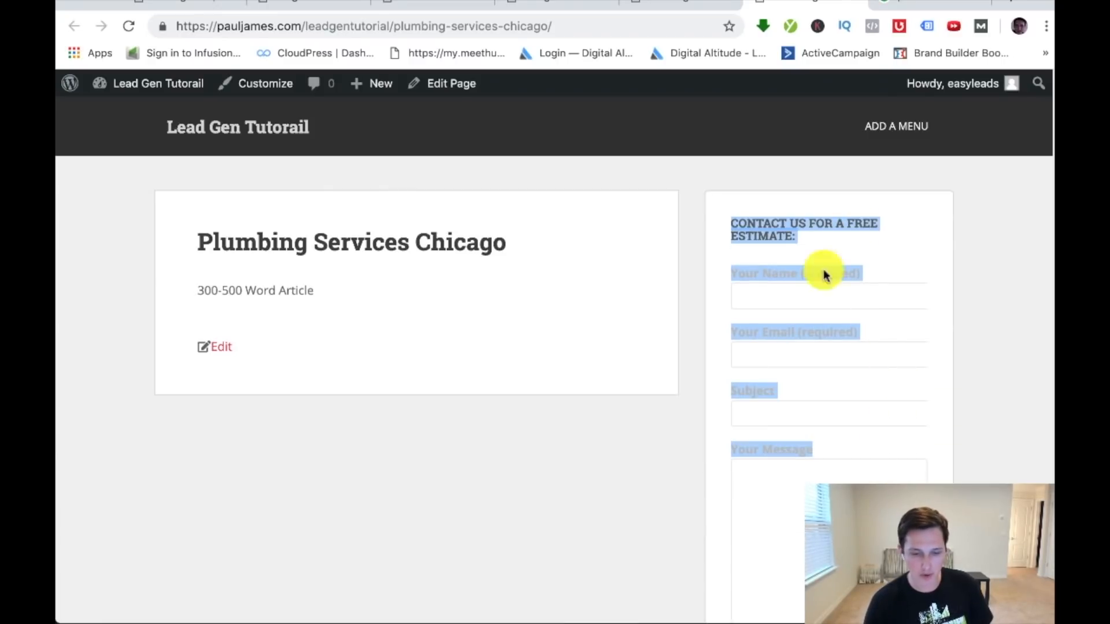
{"action": "left_click", "coordinate": [776, 219]}
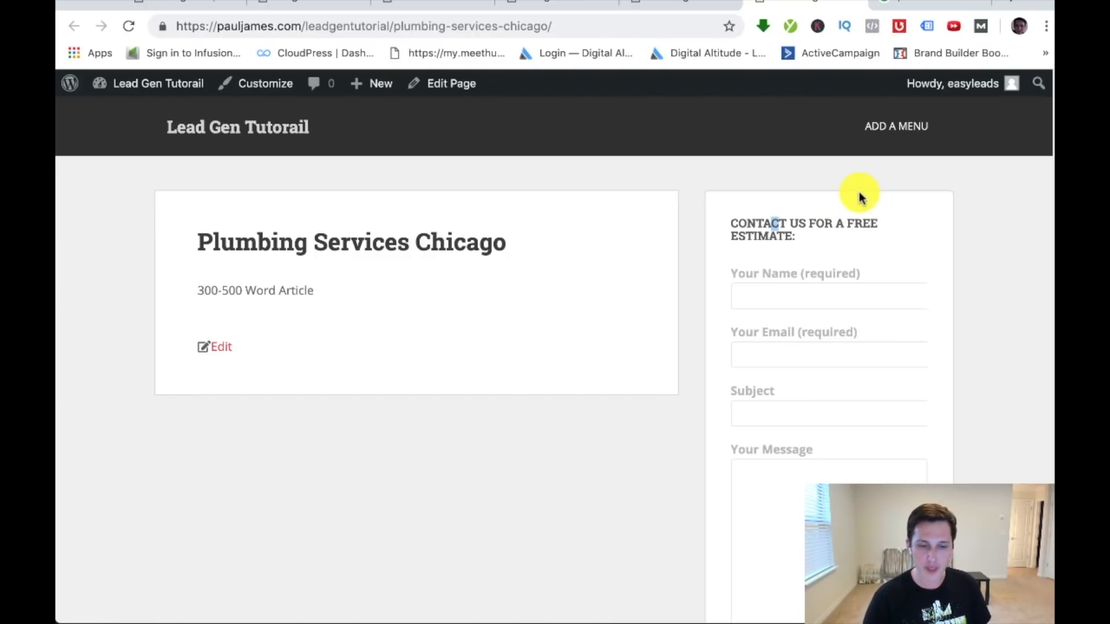
- Check the search volume of the related keyword "24 hour plumber chicago" in the "plumber chicago il" Google results
{"action": "left_click", "coordinate": [908, 3]}
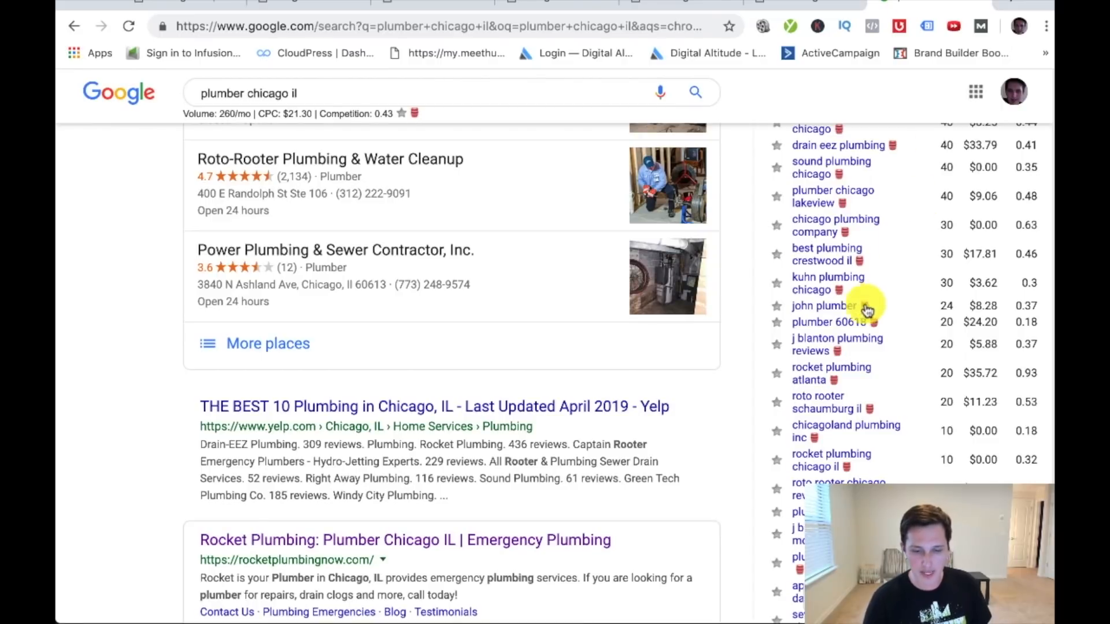
{"action": "scroll", "coordinate": [908, 354], "scroll_direction": "up", "scroll_amount": 10}
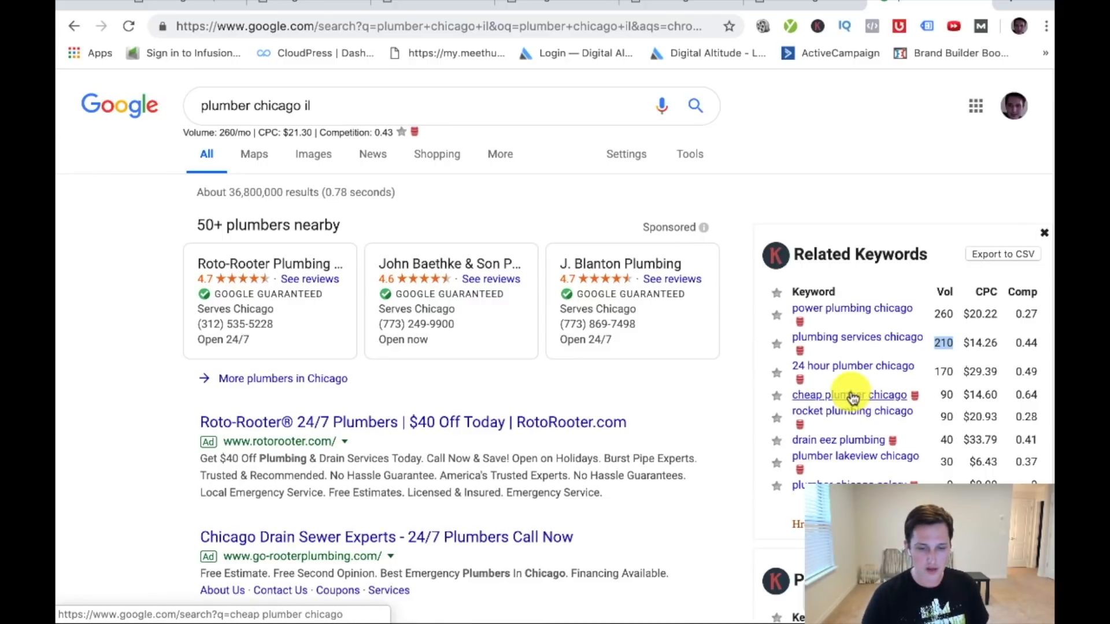
{"action": "double_click", "coordinate": [942, 372]}
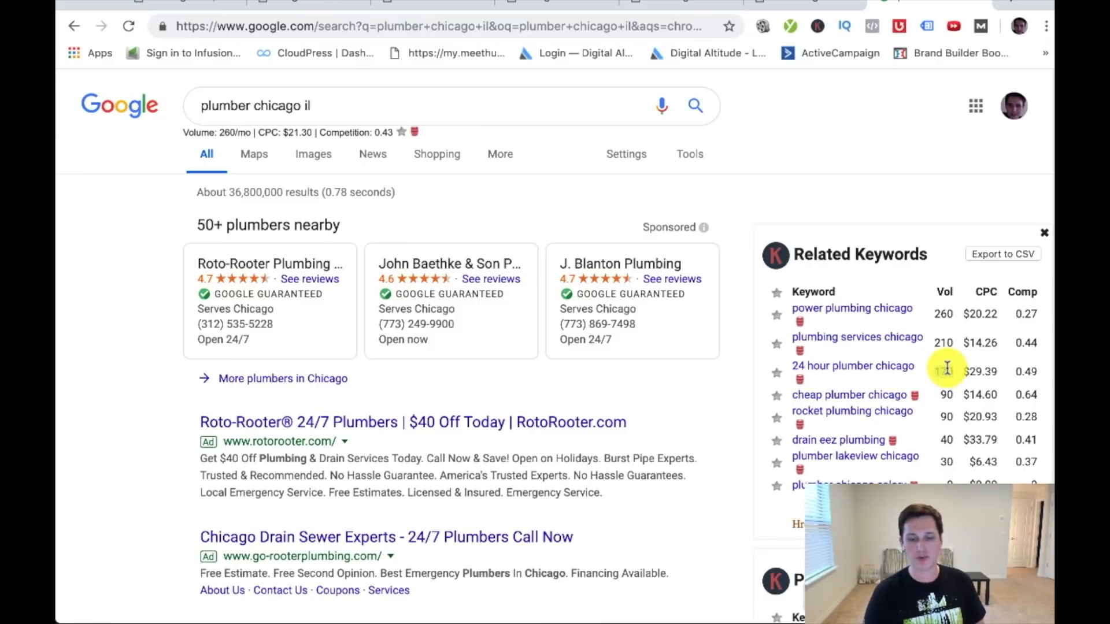
- Create another WordPress page titled "24 Hour Plumber Chicago", rechecking the keyword's wording in the Google results
{"action": "left_click", "coordinate": [686, 3]}
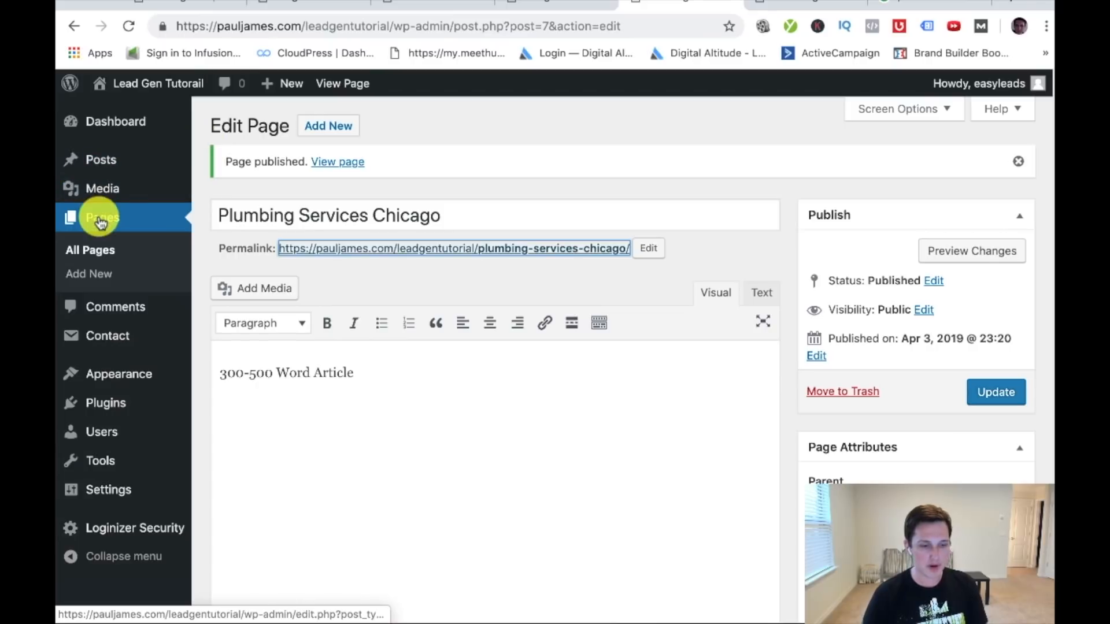
{"action": "left_click", "coordinate": [314, 124]}
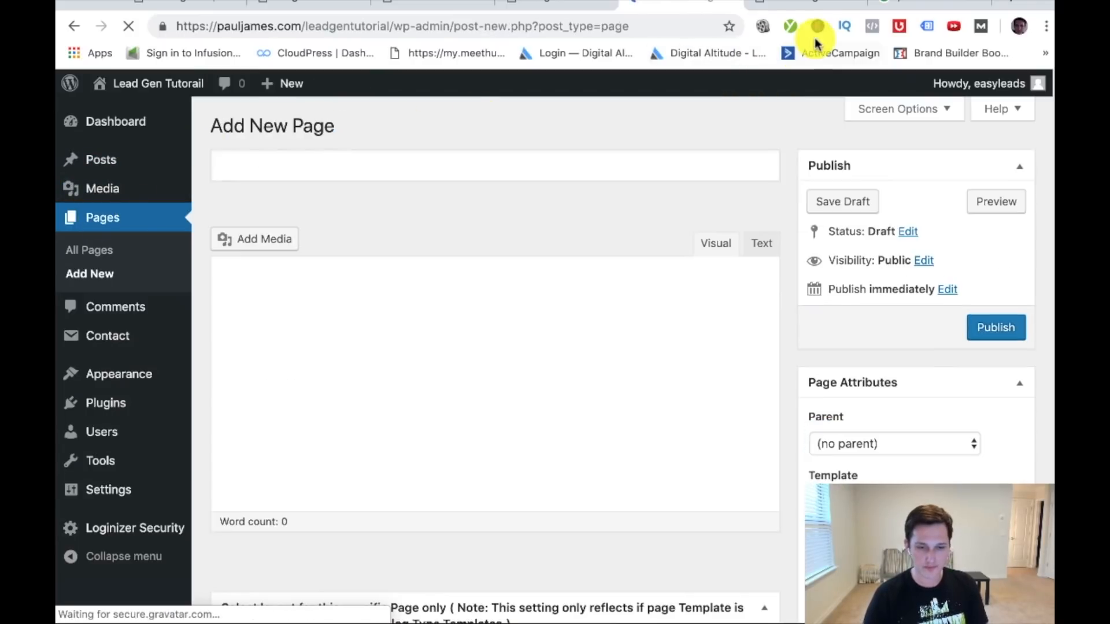
{"action": "left_click", "coordinate": [503, 166]}
{"action": "type", "text": "24 "}
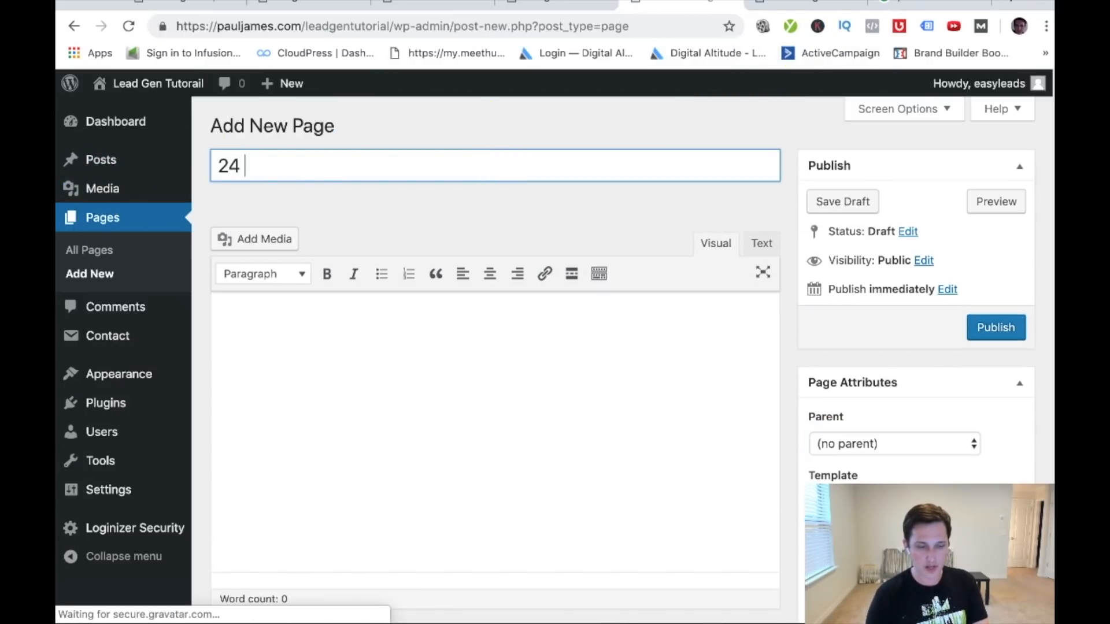
{"action": "type", "text": "Hour"}
{"action": "left_click", "coordinate": [876, 6]}
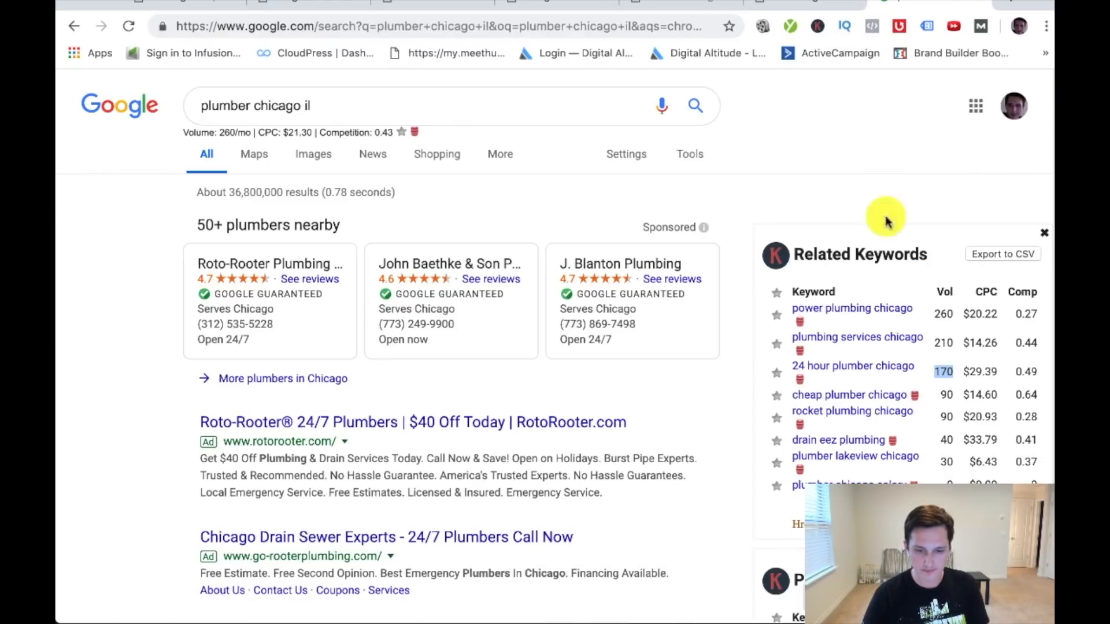
{"action": "left_click", "coordinate": [723, 7]}
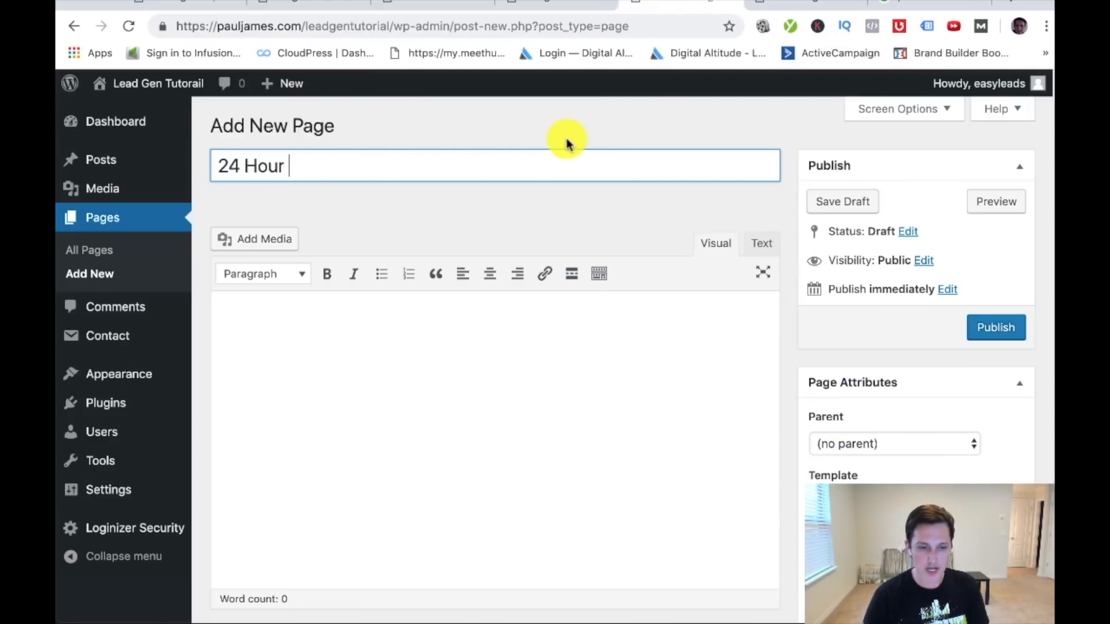
{"action": "type", "text": "PLum"}
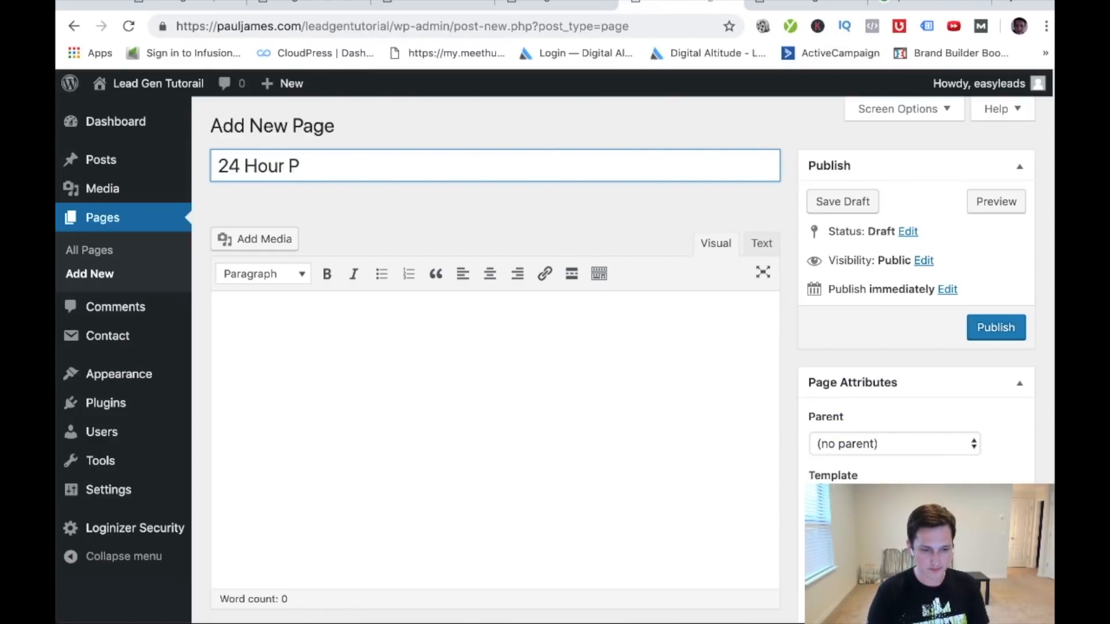
{"action": "key", "text": "BackSpace"}
{"action": "type", "text": "mber"}
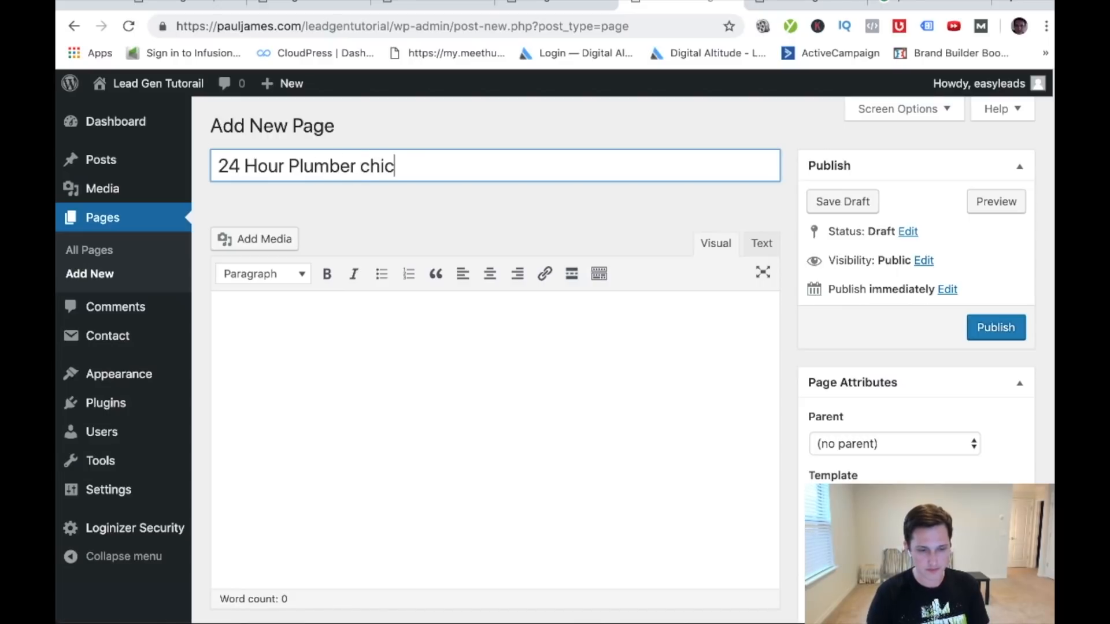
{"action": "type", "text": " Chicago"}
- Enter "300 - 500 Word Article" as the body text and publish the page
{"action": "key", "text": "Tab"}
{"action": "type", "text": "30"}
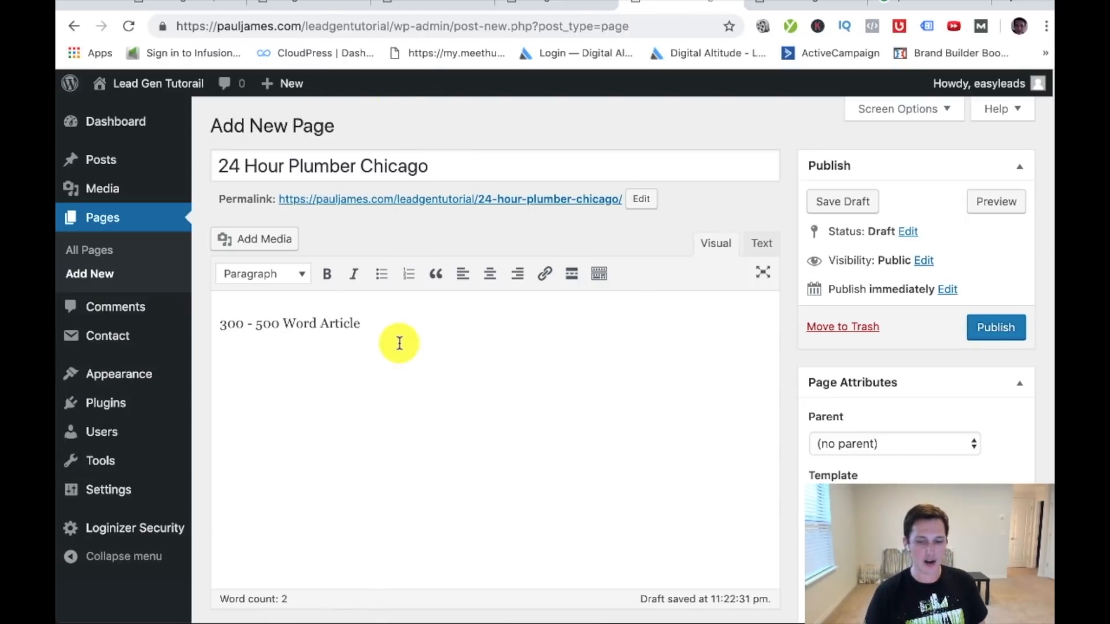
{"action": "left_click", "coordinate": [981, 326]}
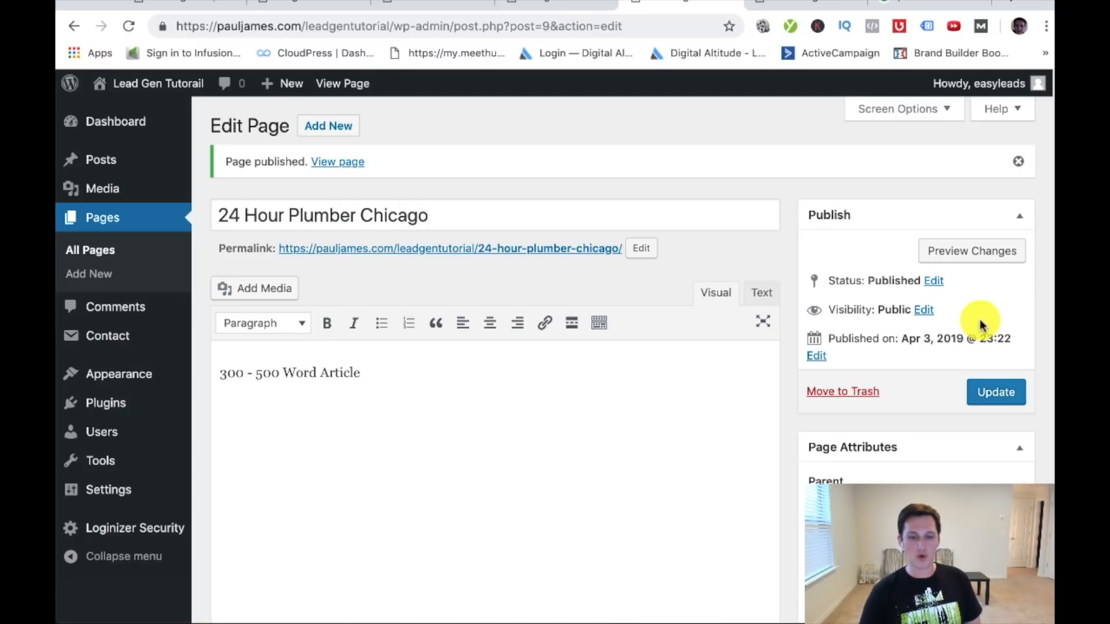
- Compare the search volumes of the related keywords in the Google results, highlighting the one for "plumbing services chicago"
{"action": "left_click", "coordinate": [919, 10]}
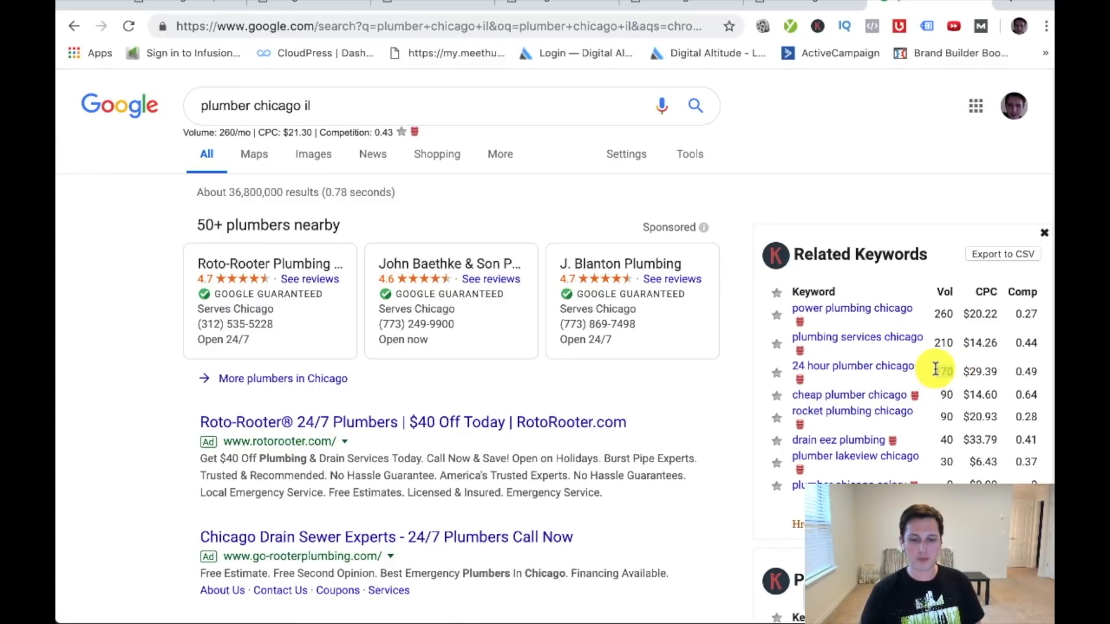
{"action": "left_click_drag", "start_coordinate": [952, 341], "coordinate": [929, 342]}
{"action": "left_click", "coordinate": [945, 342]}
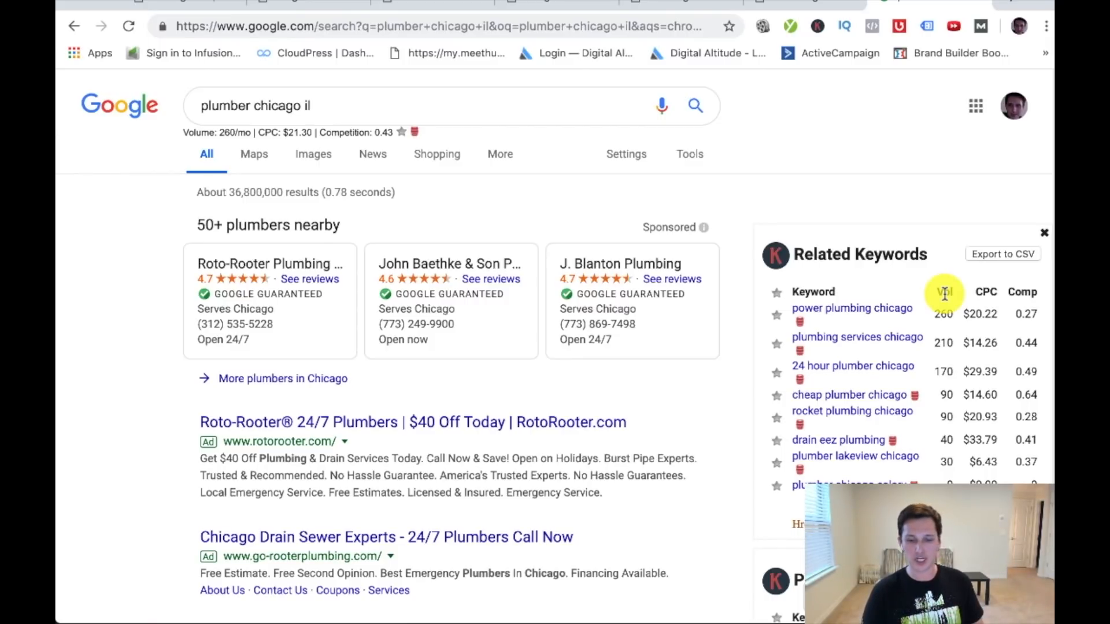
{"action": "double_click", "coordinate": [956, 343]}
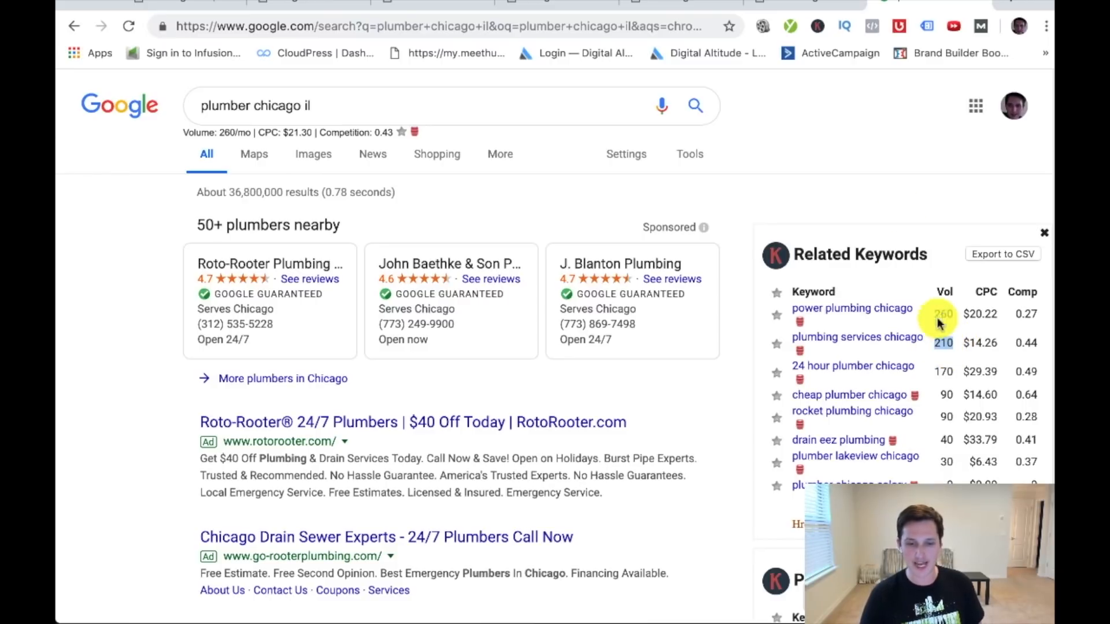
- In the WordPress reading settings, make the static page "Plumbing Services Chicago" the site's homepage and save the changes
{"action": "left_click", "coordinate": [688, 4]}
{"action": "mouse_move", "coordinate": [141, 501]}
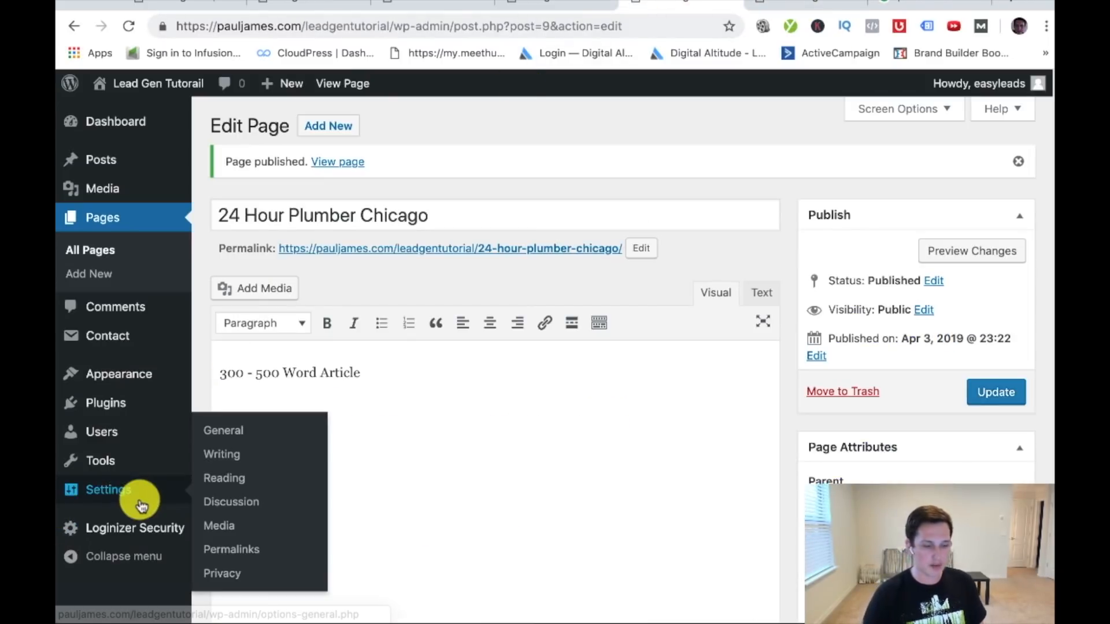
{"action": "left_click", "coordinate": [249, 484]}
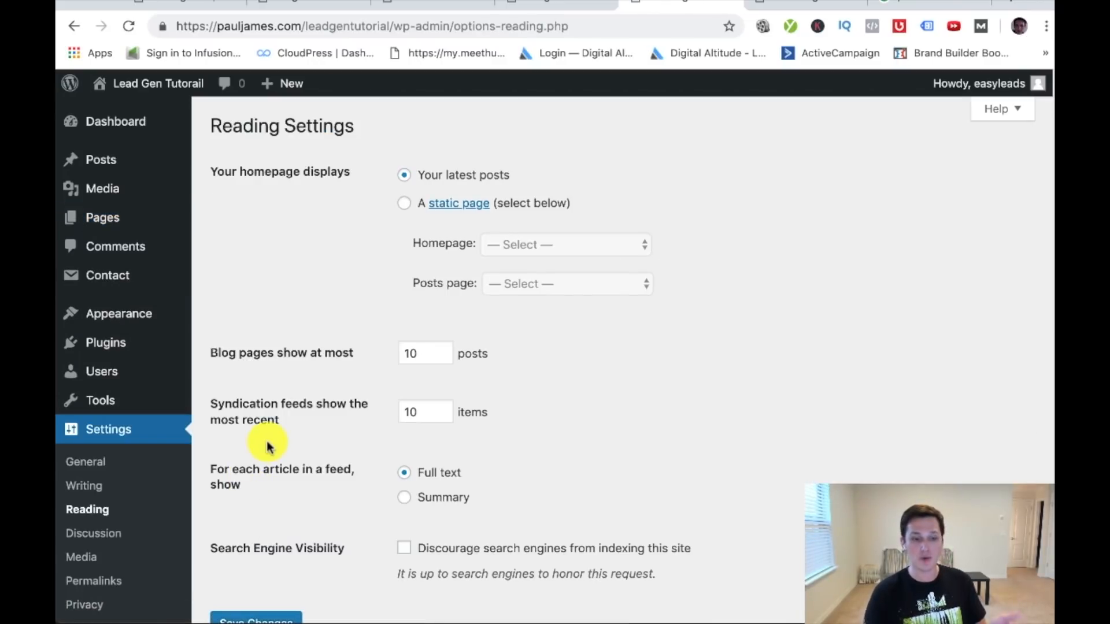
{"action": "left_click", "coordinate": [404, 204]}
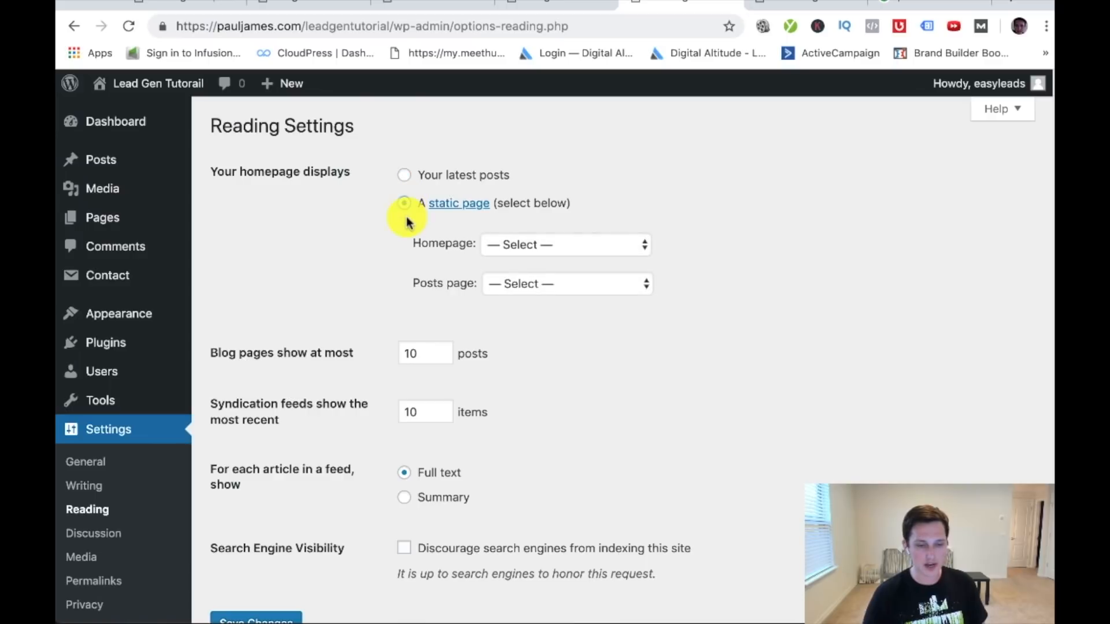
{"action": "left_click", "coordinate": [530, 244]}
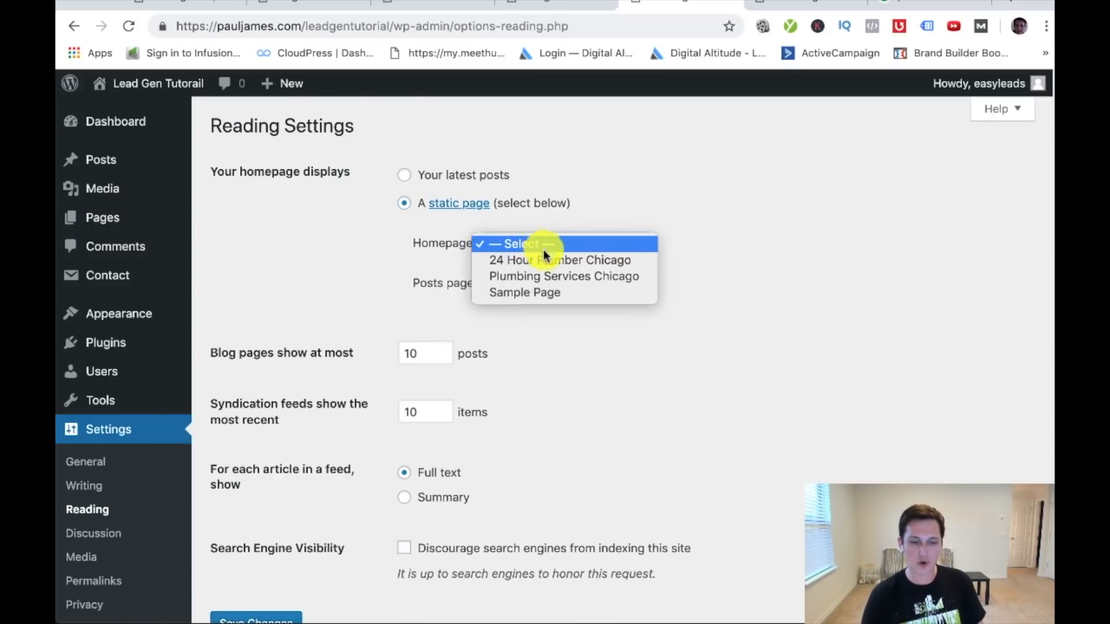
{"action": "left_click", "coordinate": [543, 276]}
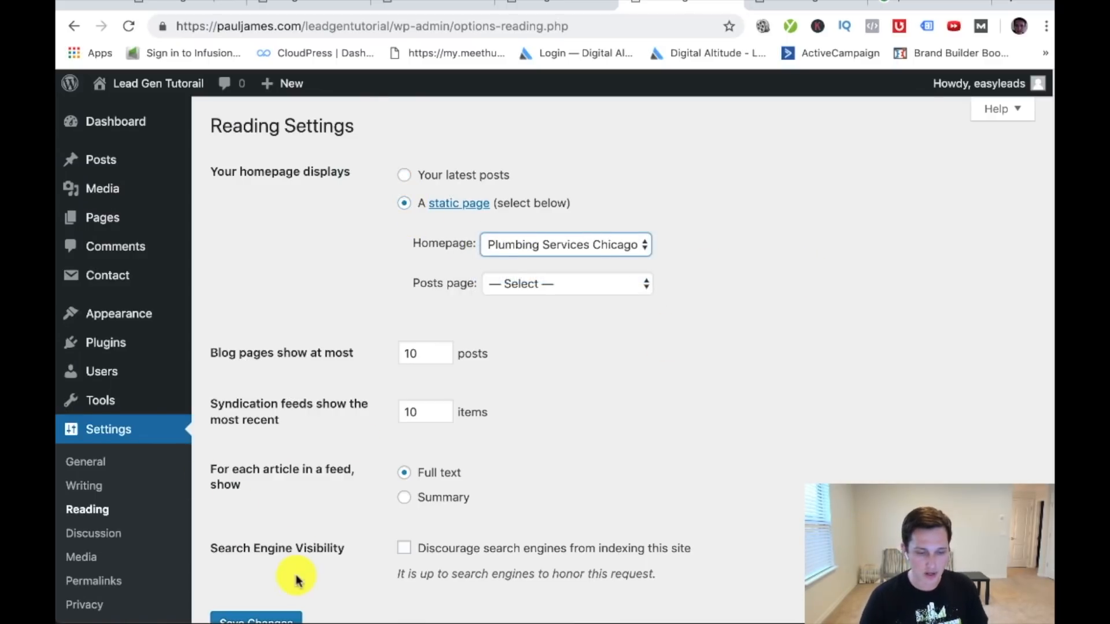
{"action": "scroll", "coordinate": [293, 577], "scroll_direction": "down", "scroll_amount": 2}
{"action": "left_click", "coordinate": [276, 541]}
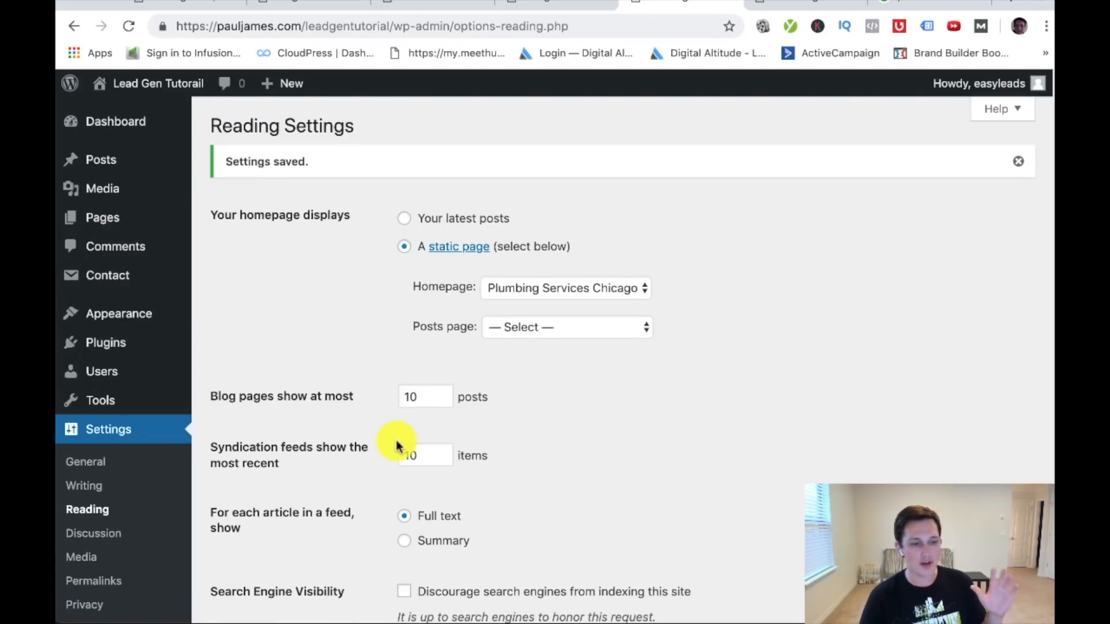
- Open the site's front page in a new tab and check the homepage, highlighting its title
{"action": "left_click", "coordinate": [170, 88], "text": "super"}
{"action": "left_click", "coordinate": [679, 5]}
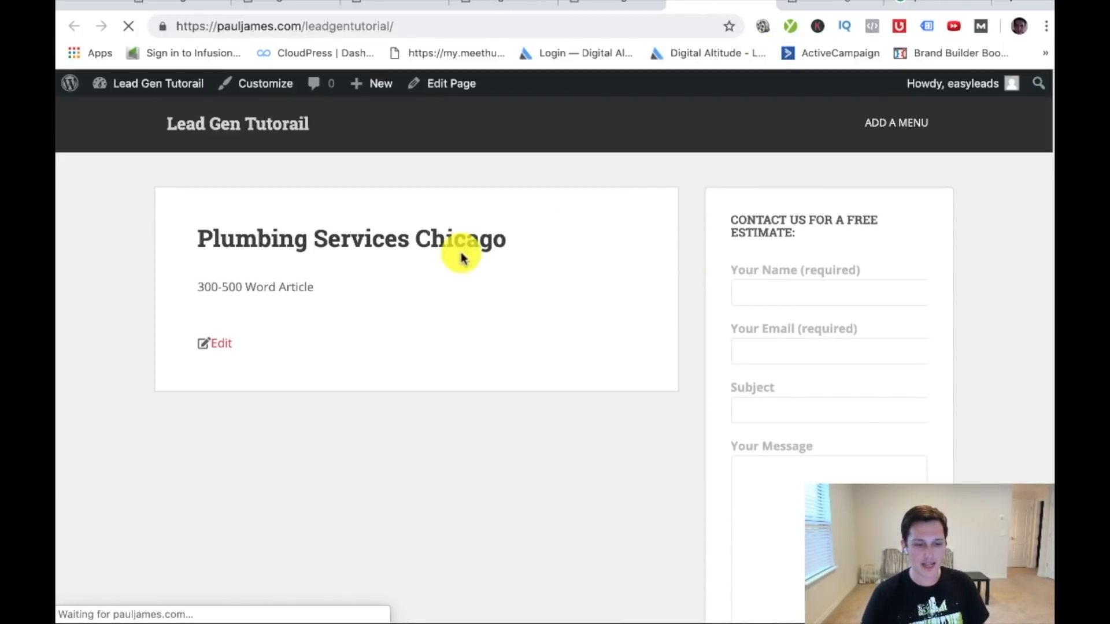
{"action": "left_click_drag", "start_coordinate": [508, 239], "coordinate": [197, 242]}
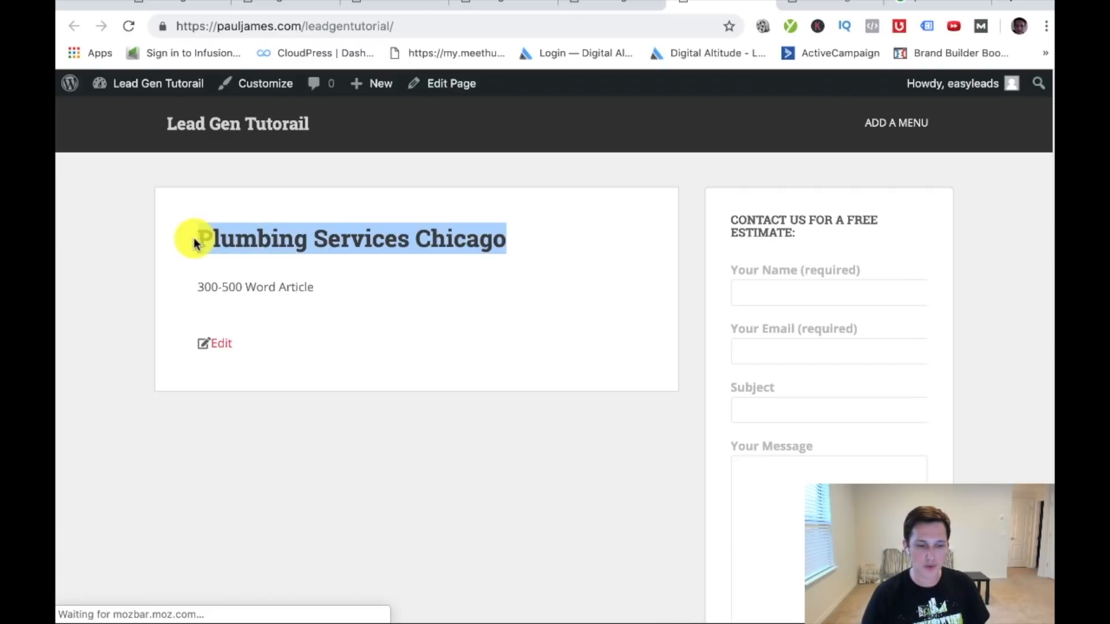
{"action": "scroll", "coordinate": [532, 305], "scroll_direction": "down", "scroll_amount": 1}
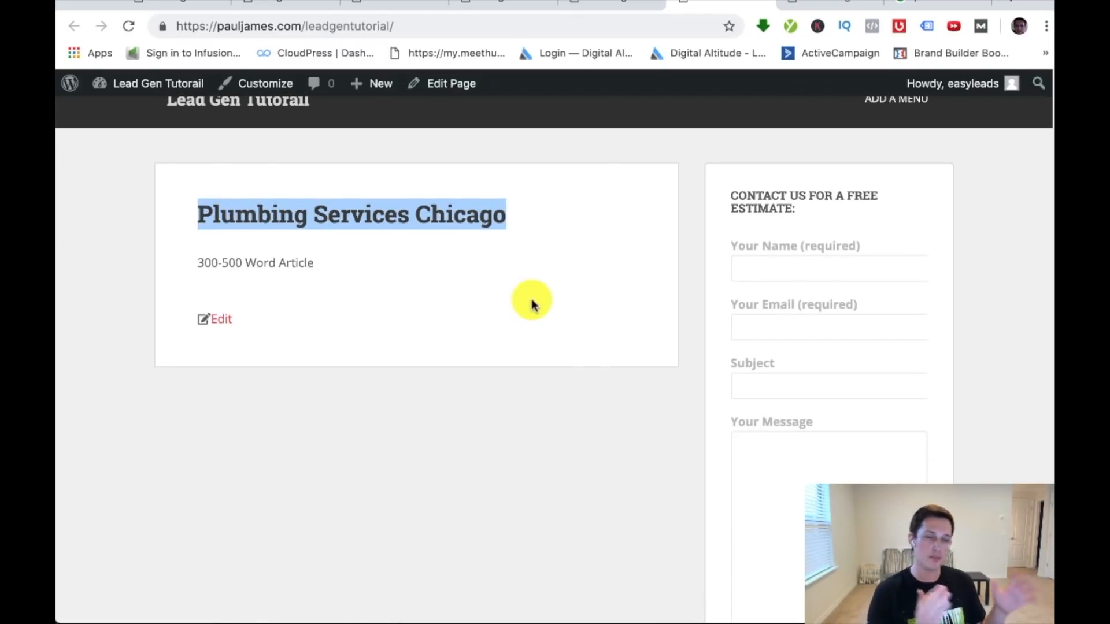